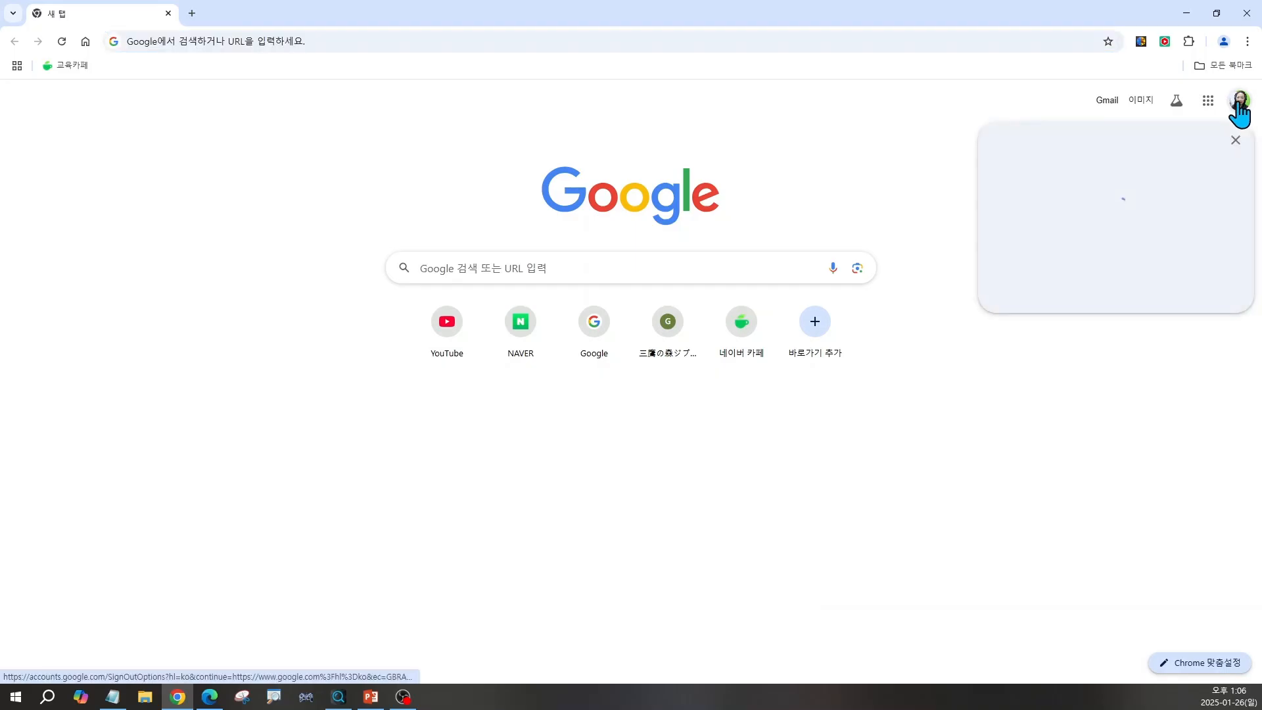
# - Switch to the other Google account, and find and open the 챗GPT page with a Google search for 챗gpt
pyautogui.click(1065, 415)
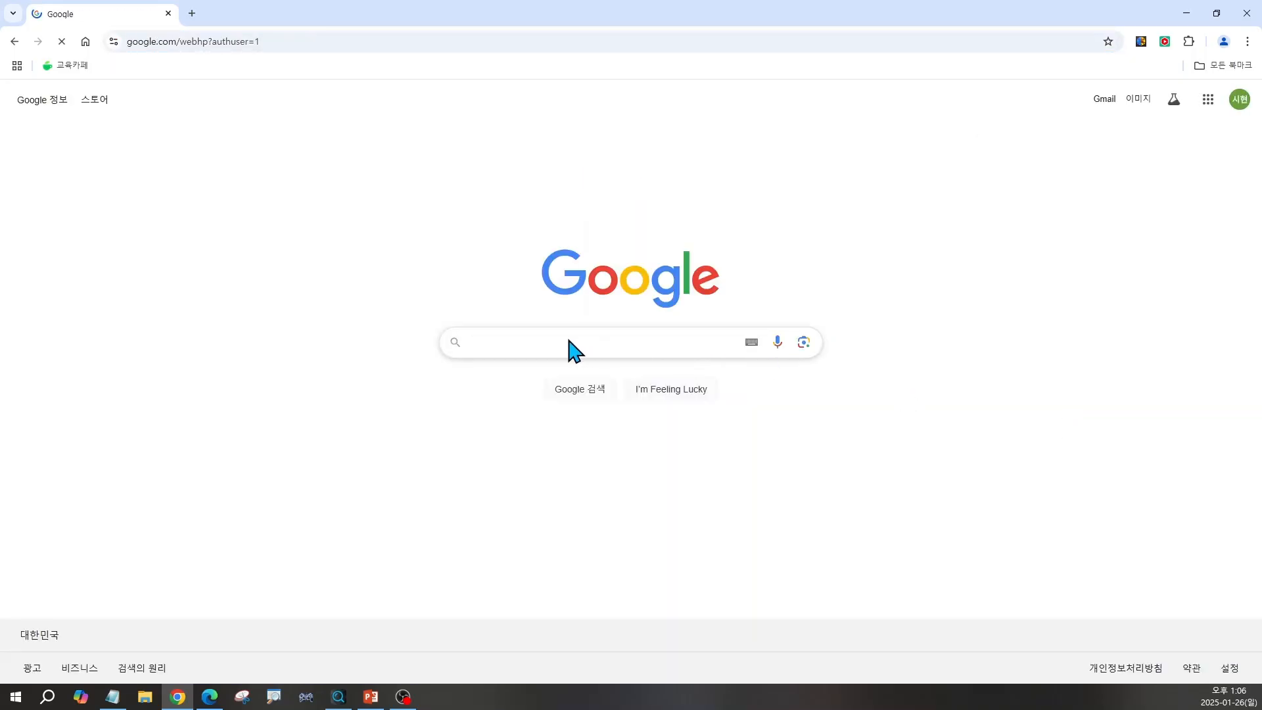
pyautogui.click(485, 342)
pyautogui.click(492, 378)
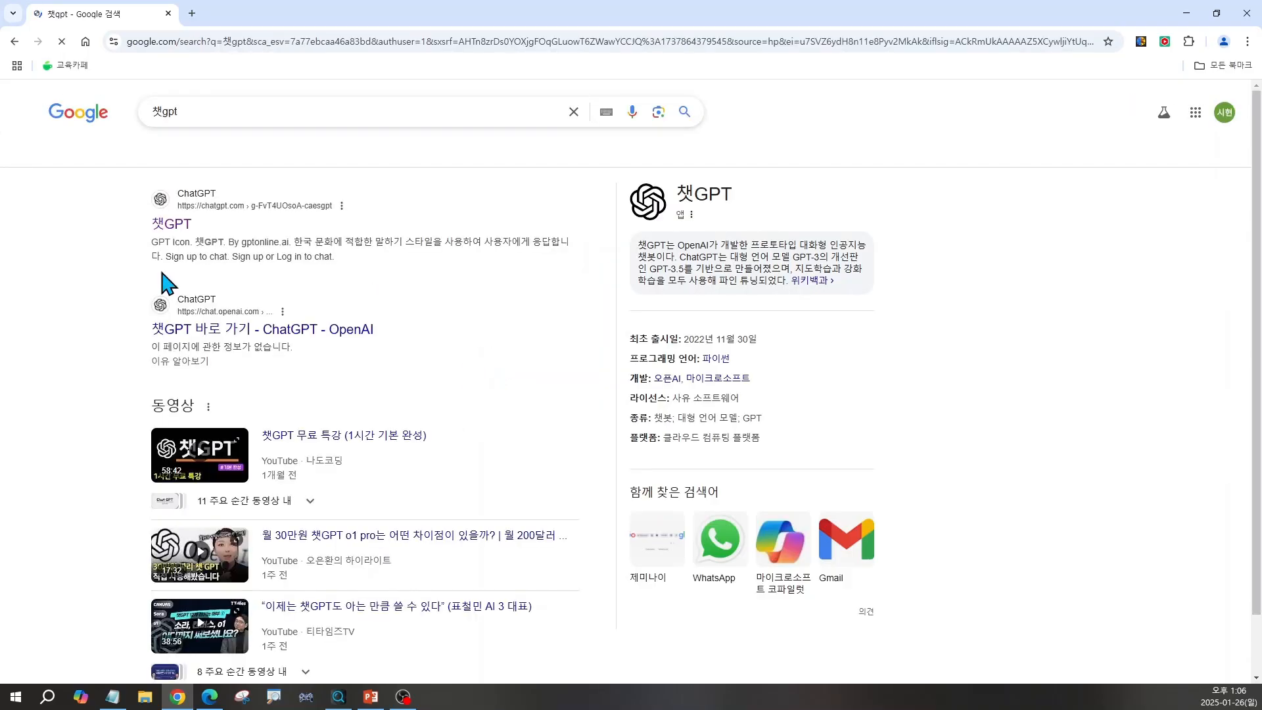
pyautogui.click(169, 224)
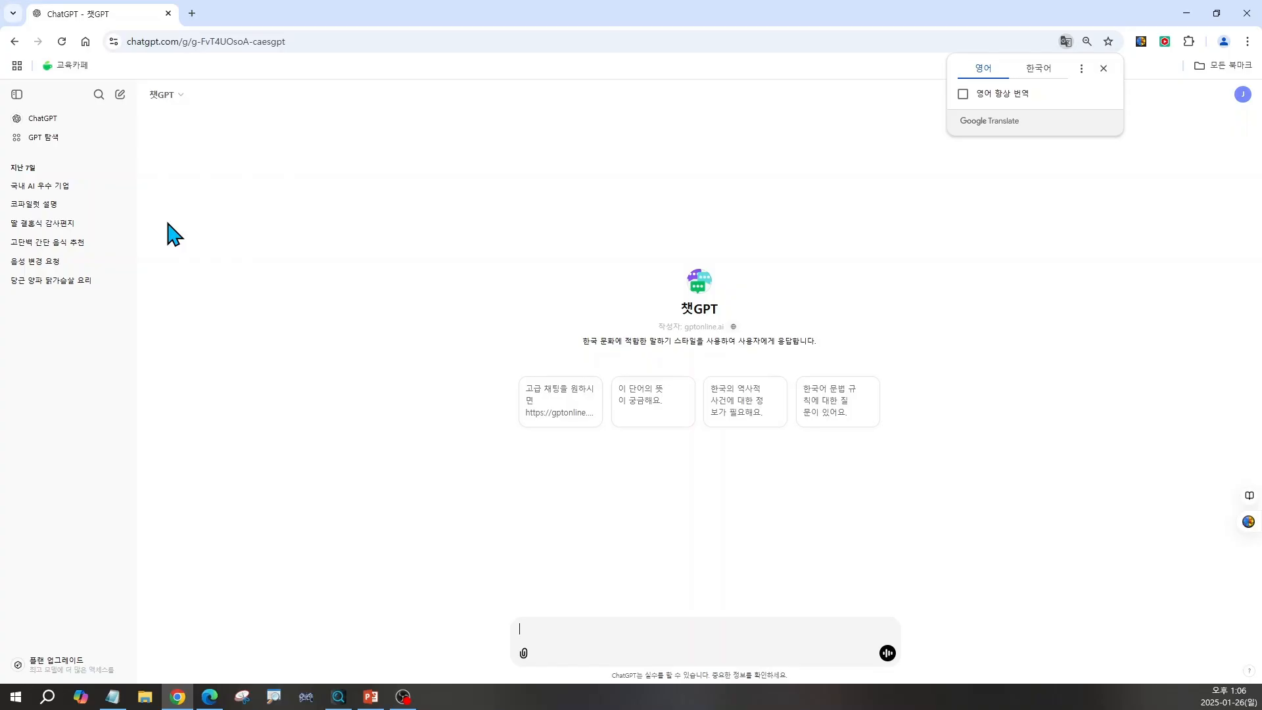
# - Ask ChatGPT the question "성공적인 powerpoint 프레젠테이션 요소 3가지는?"
pyautogui.click(550, 635)
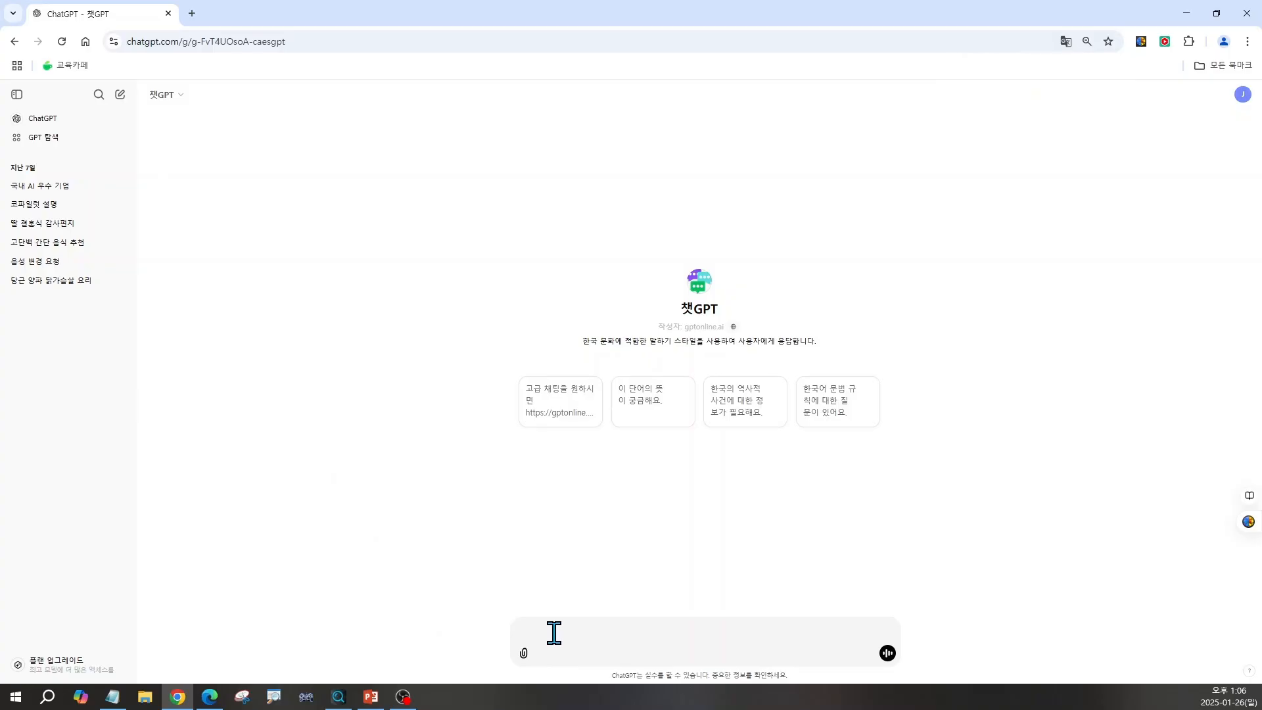
pyautogui.write('성공적인 powerpoint 프레젠테이션 요소 3가지는?')
pyautogui.press('Return')
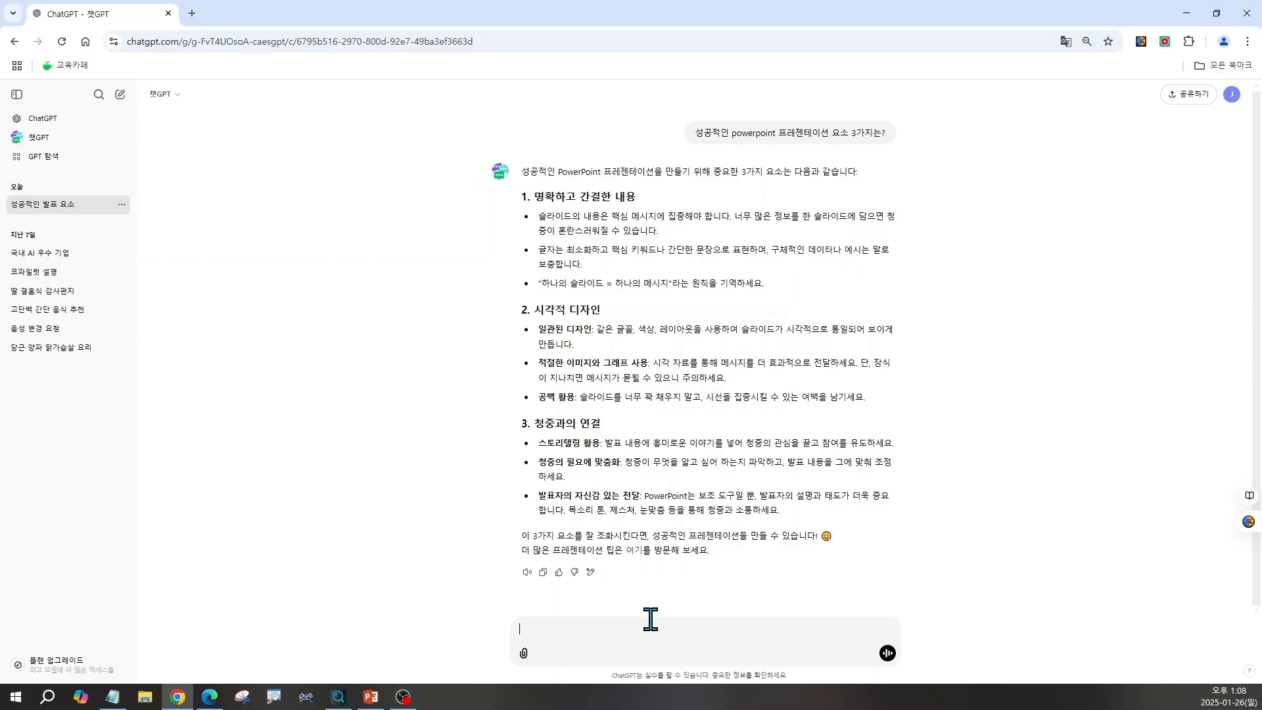
# - After viewing the outline slide in PowerPoint, ask ChatGPT for concise per-slide content on "소액 투자로 재테크 잘하는법" for ages 40~60: 3 slides, 5 minutes
pyautogui.click(371, 697)
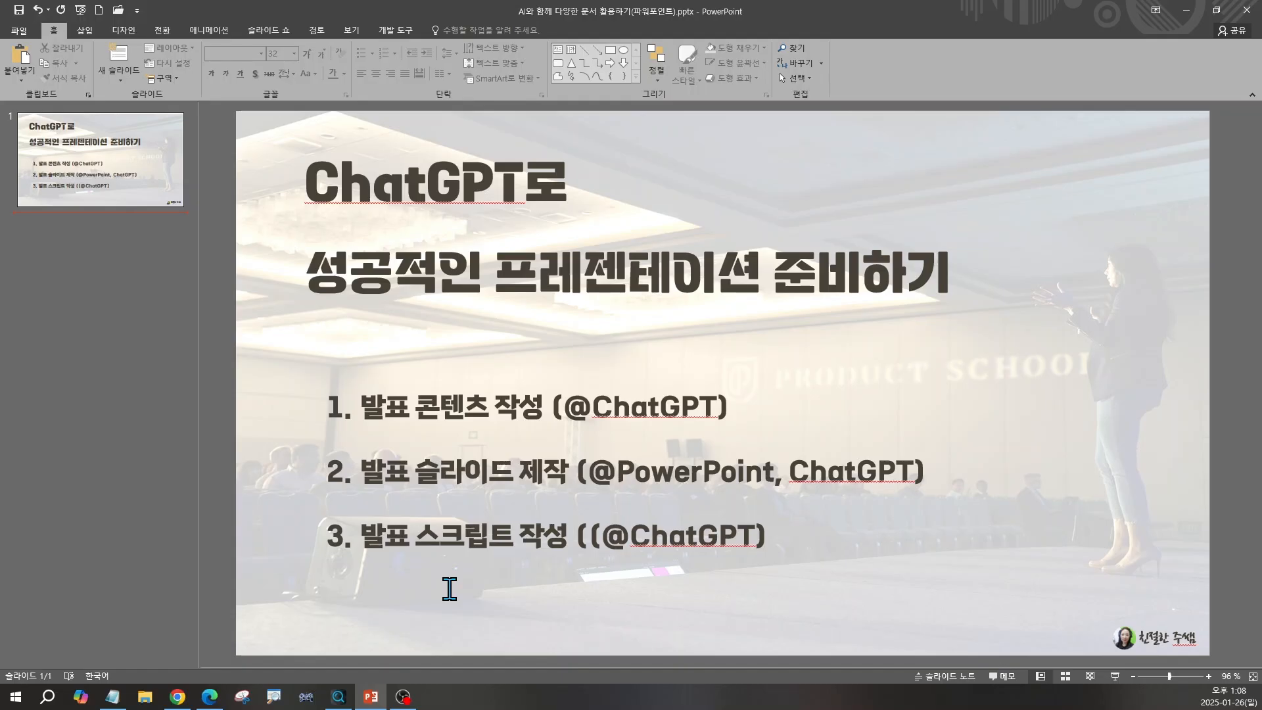
pyautogui.click(174, 698)
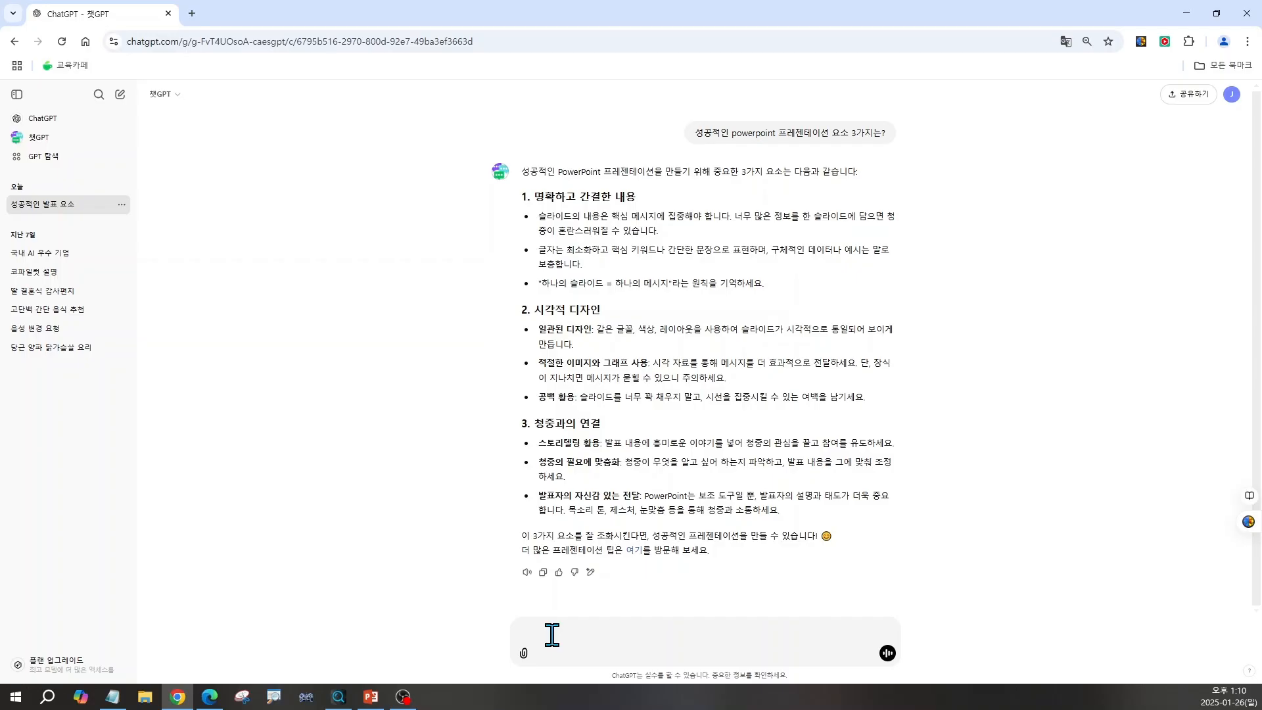
pyautogui.write('"소액 투자로 재테크 잘하는법"에 대한 주제로 powerpoint 발표를 하려해 아래 내용을 참고해서 각 슬라이드 별로 콘텐츠를 작성해줘  -대상 : 40~60대 -명확하고 간결하게 내용 작성 -슬라이드 개수 : 3장 -발표시간 : 5분')
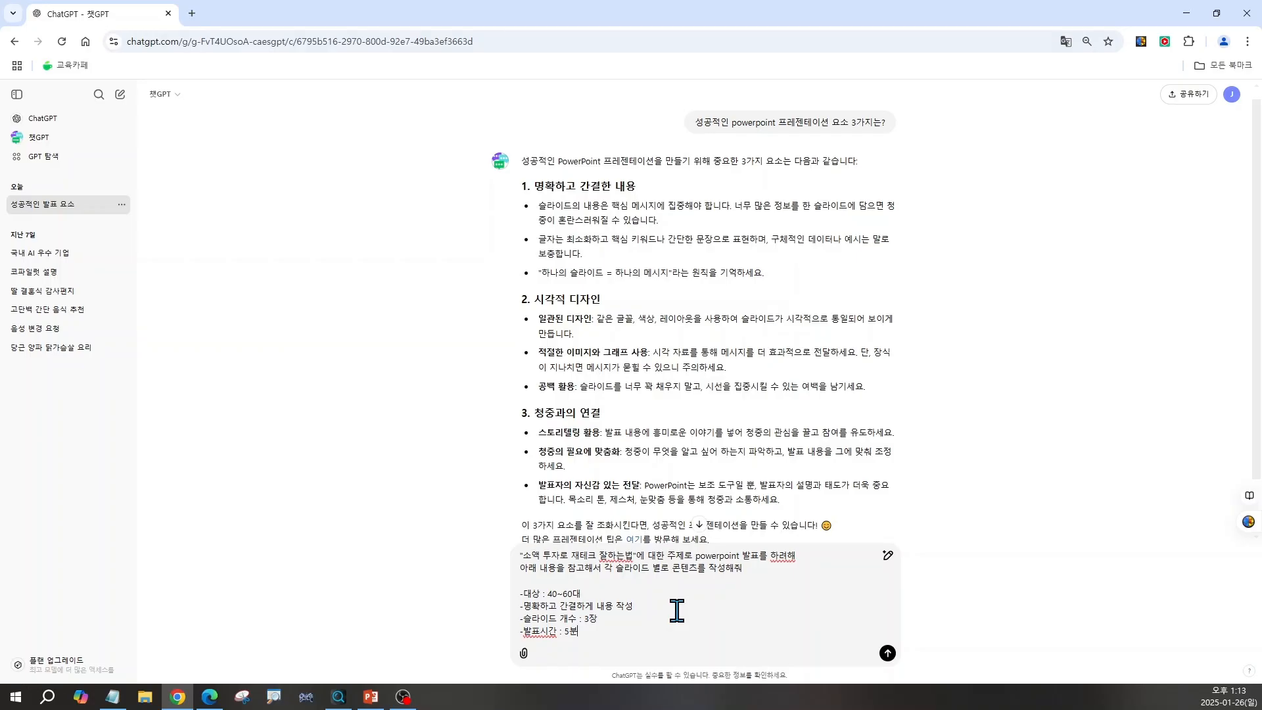
pyautogui.press('Return')
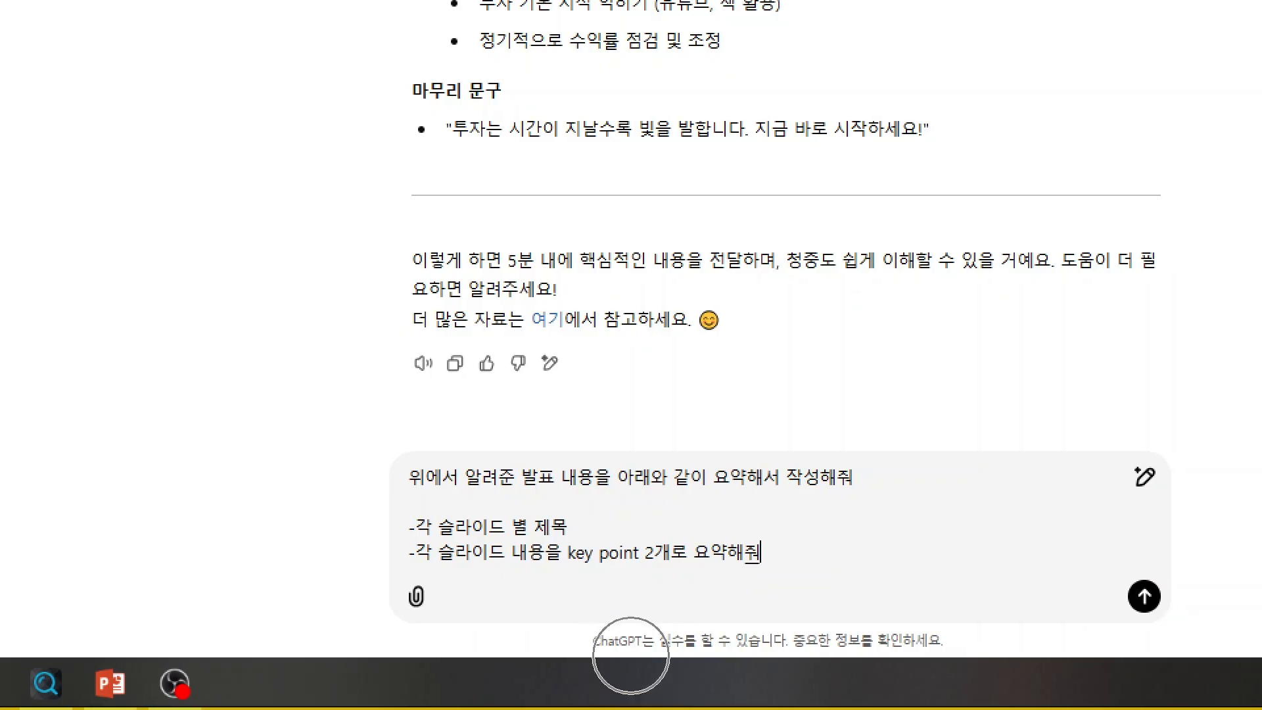
# - Ask ChatGPT to summarise the presentation content with a title and 2 key points for each slide
pyautogui.hotkey('ctrl', '2')
pyautogui.moveTo(364, 437)
pyautogui.mouseDown()
pyautogui.moveTo(559, 584)
pyautogui.moveTo(939, 596)
pyautogui.mouseUp()
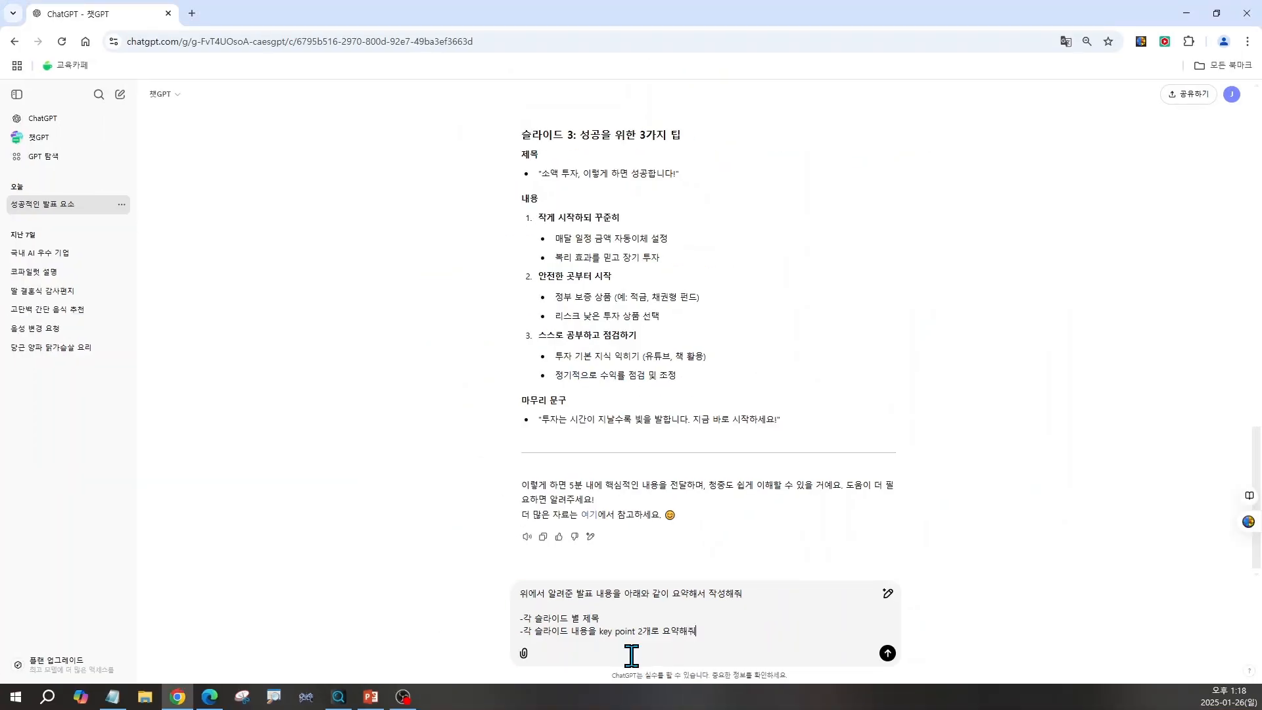
pyautogui.press('Return')
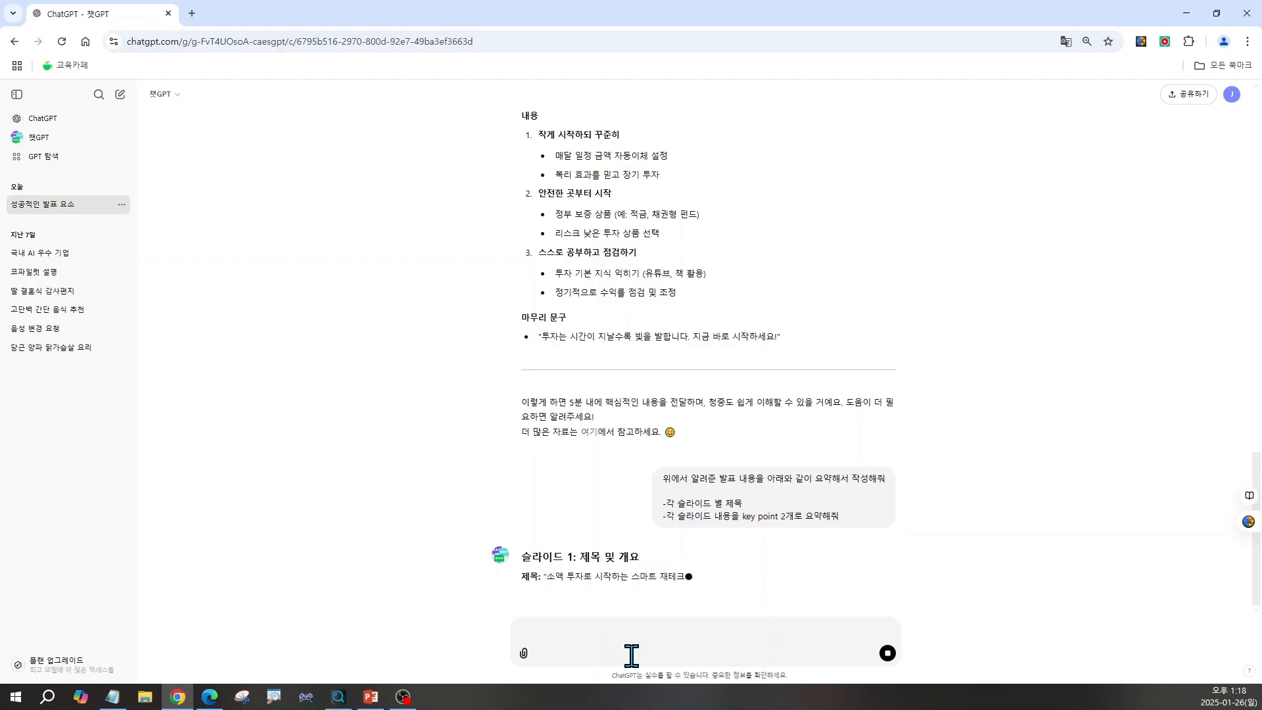
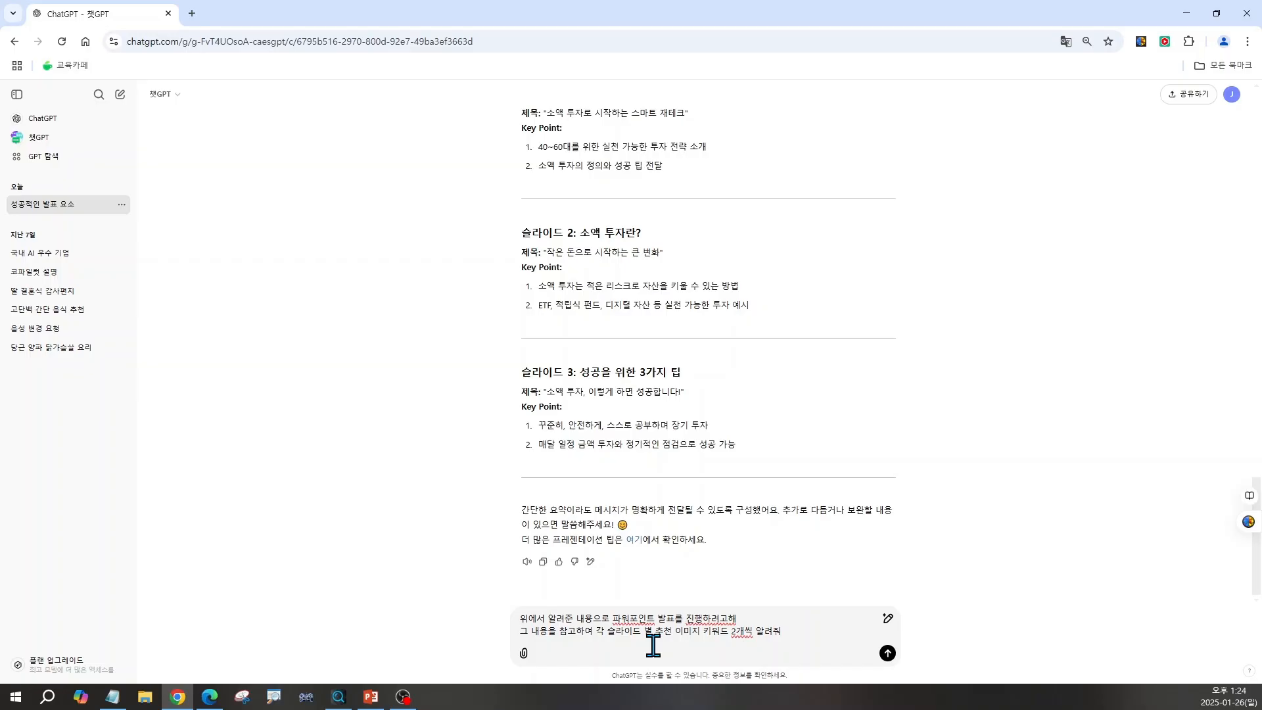
# - Ask ChatGPT for 2 recommended image keywords per slide, and request a simpler version with "이미지 키워드를 더 간략하게 도와줘"
pyautogui.press('Return')
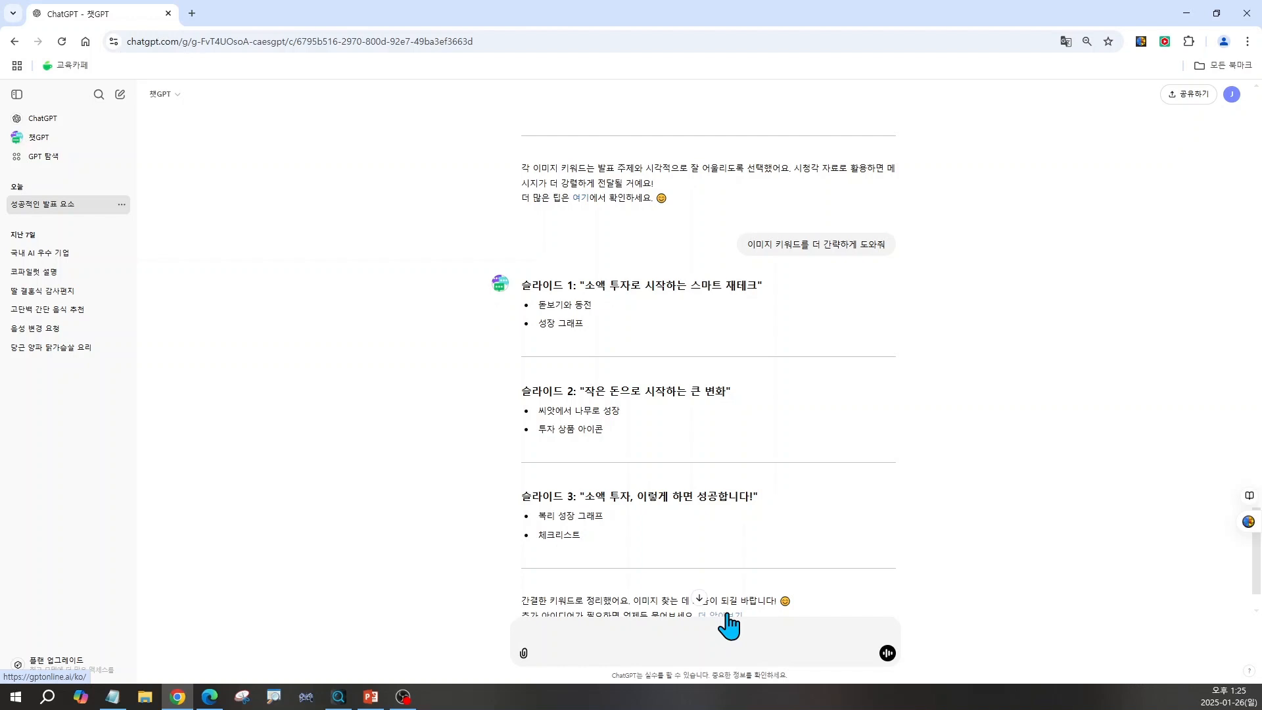
pyautogui.scroll(3, 728, 624)
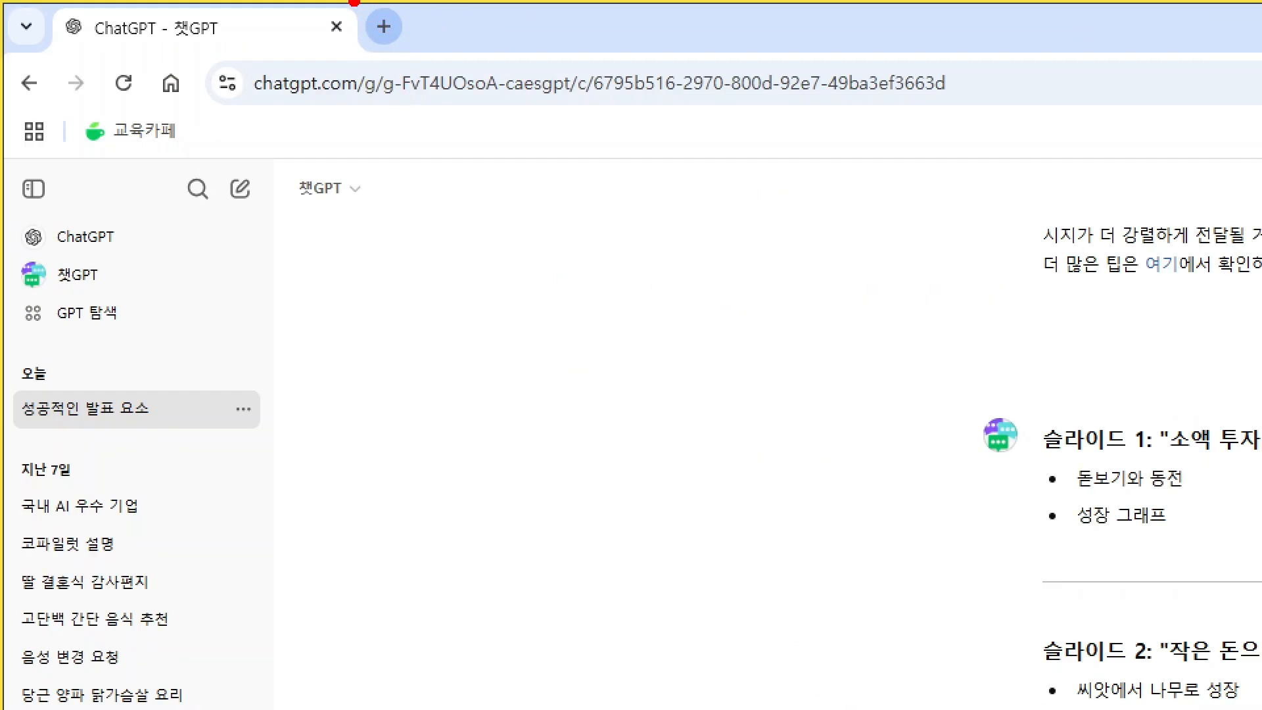
# - Search Google for 언스플래쉬 in a new browser tab and open the Unsplash website
pyautogui.moveTo(354, 3)
pyautogui.mouseDown()
pyautogui.moveTo(369, 51)
pyautogui.moveTo(459, 68)
pyautogui.moveTo(439, 67)
pyautogui.moveTo(704, 471)
pyautogui.mouseUp()
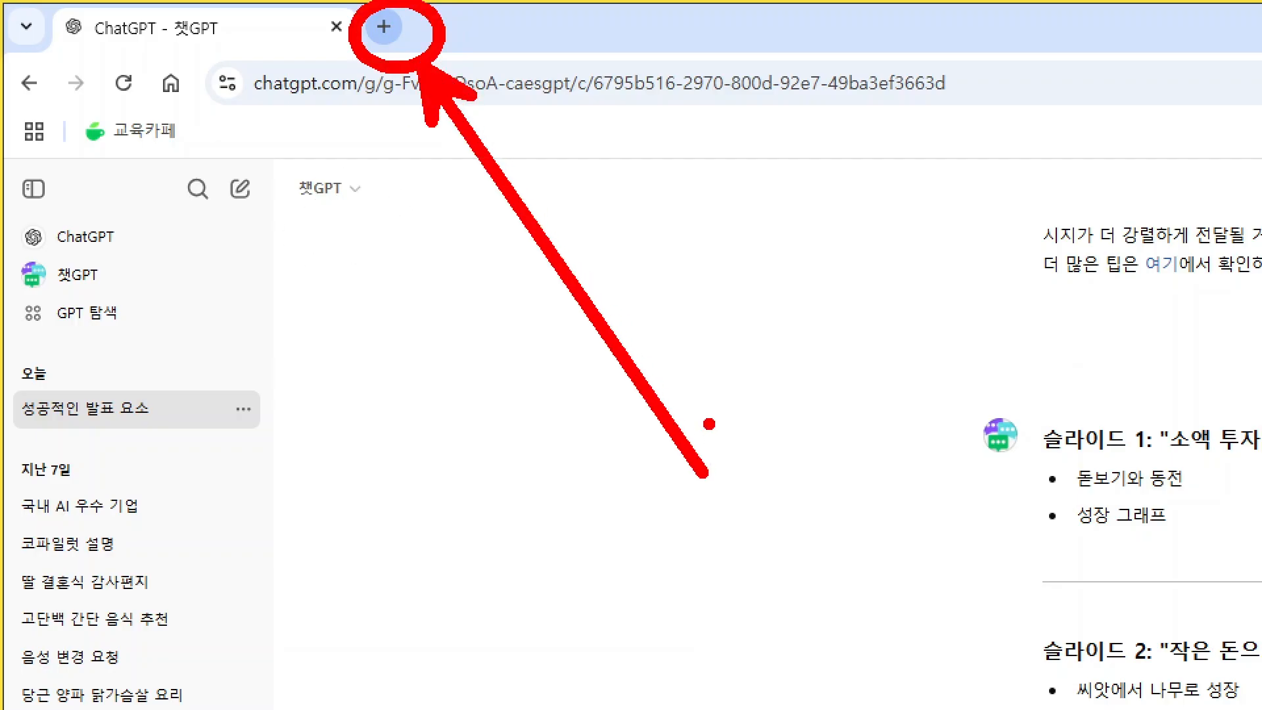
pyautogui.press('Escape')
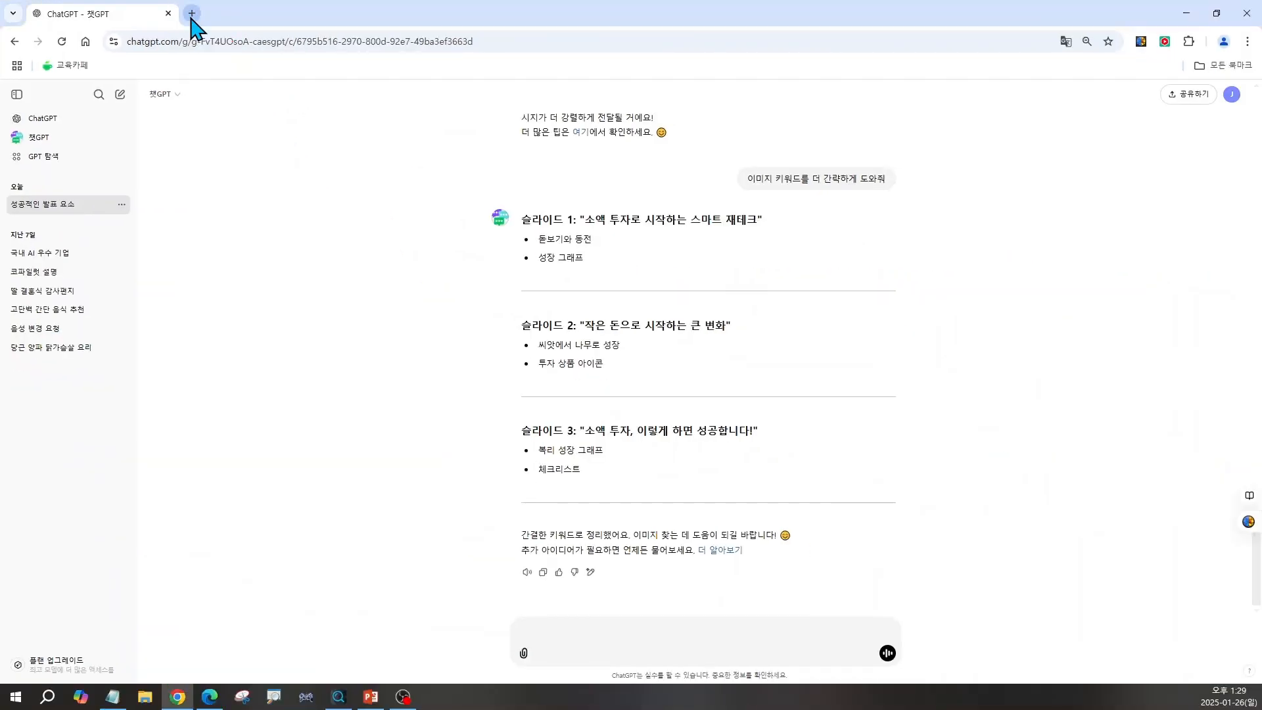
pyautogui.click(191, 13)
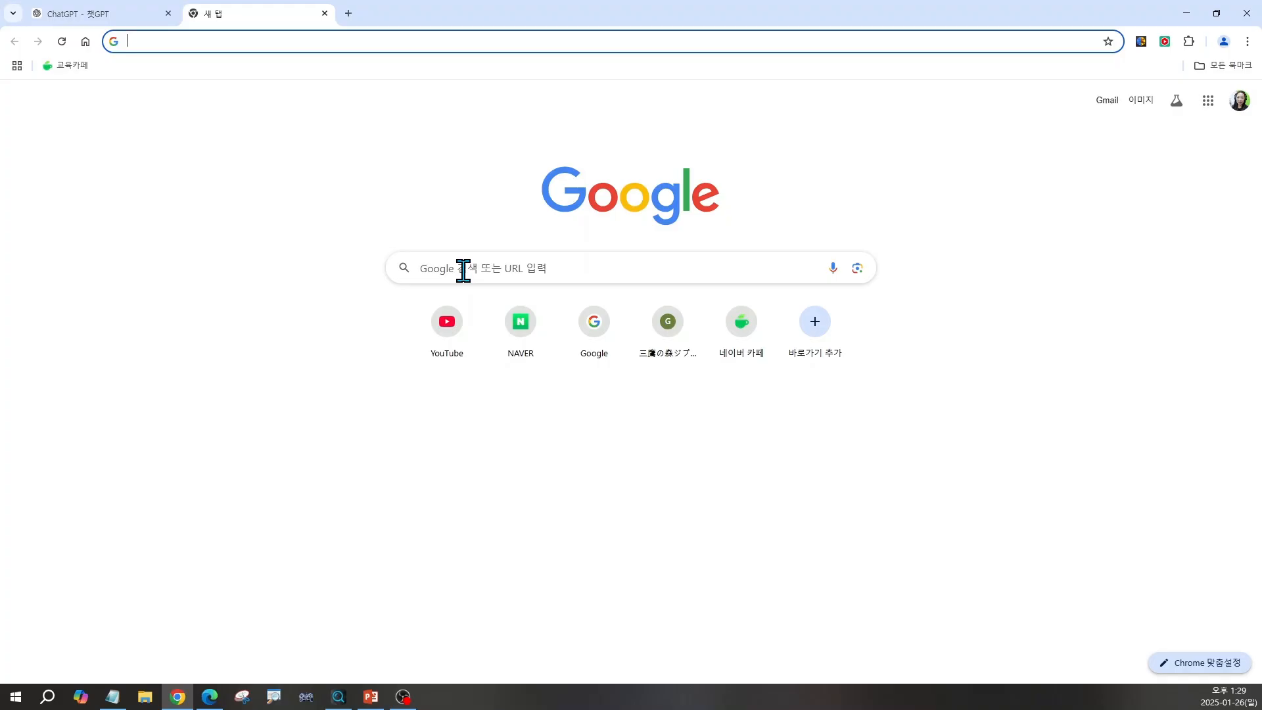
pyautogui.click(463, 271)
pyautogui.write('언스플래쉬')
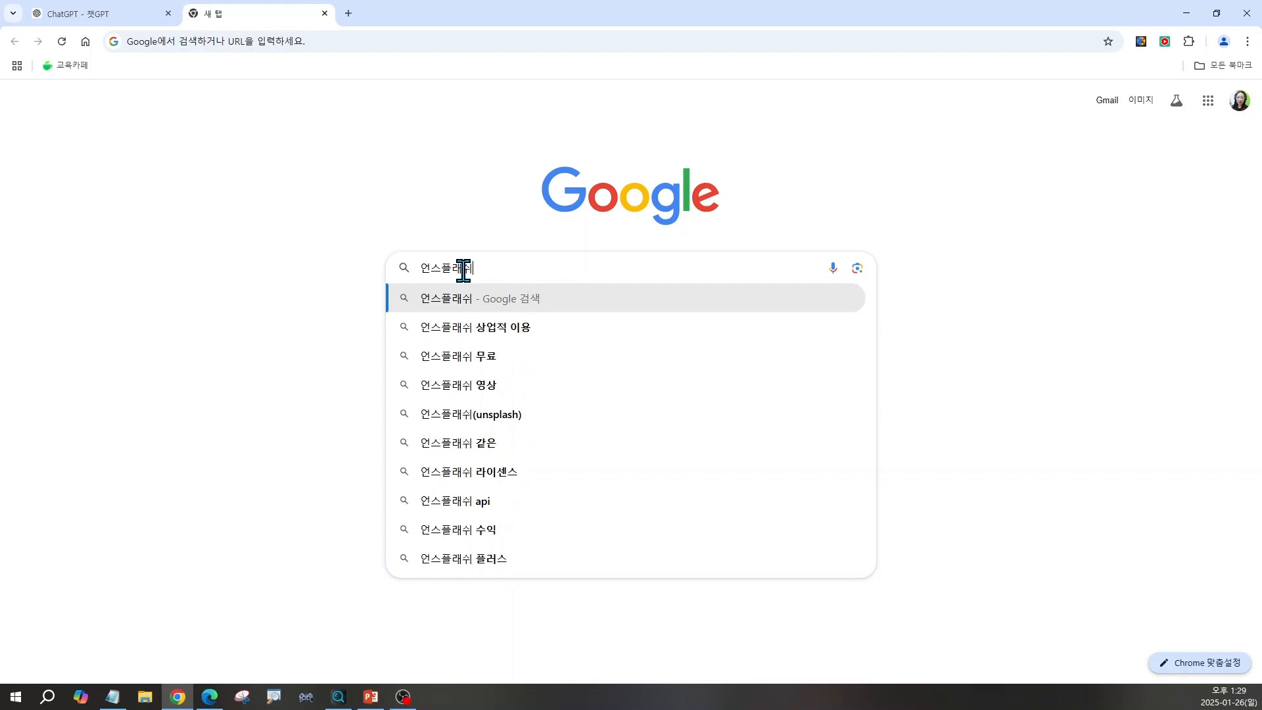
pyautogui.press('Return')
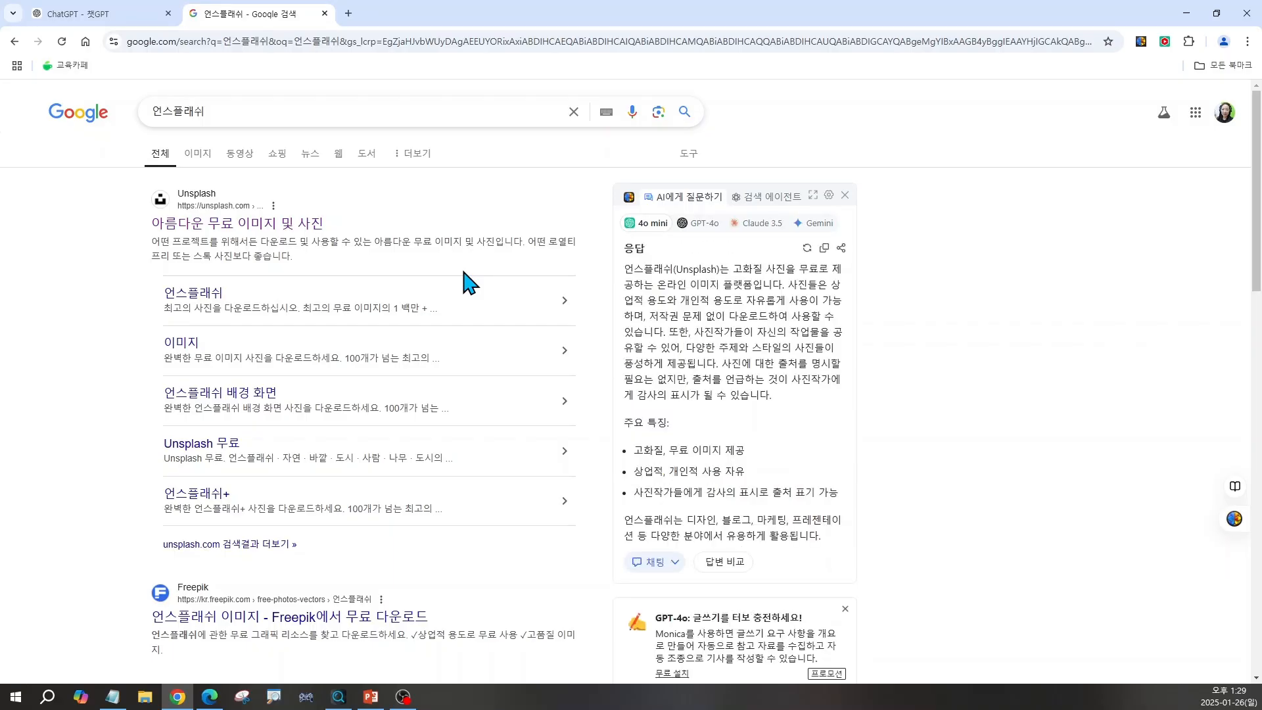
pyautogui.click(192, 202)
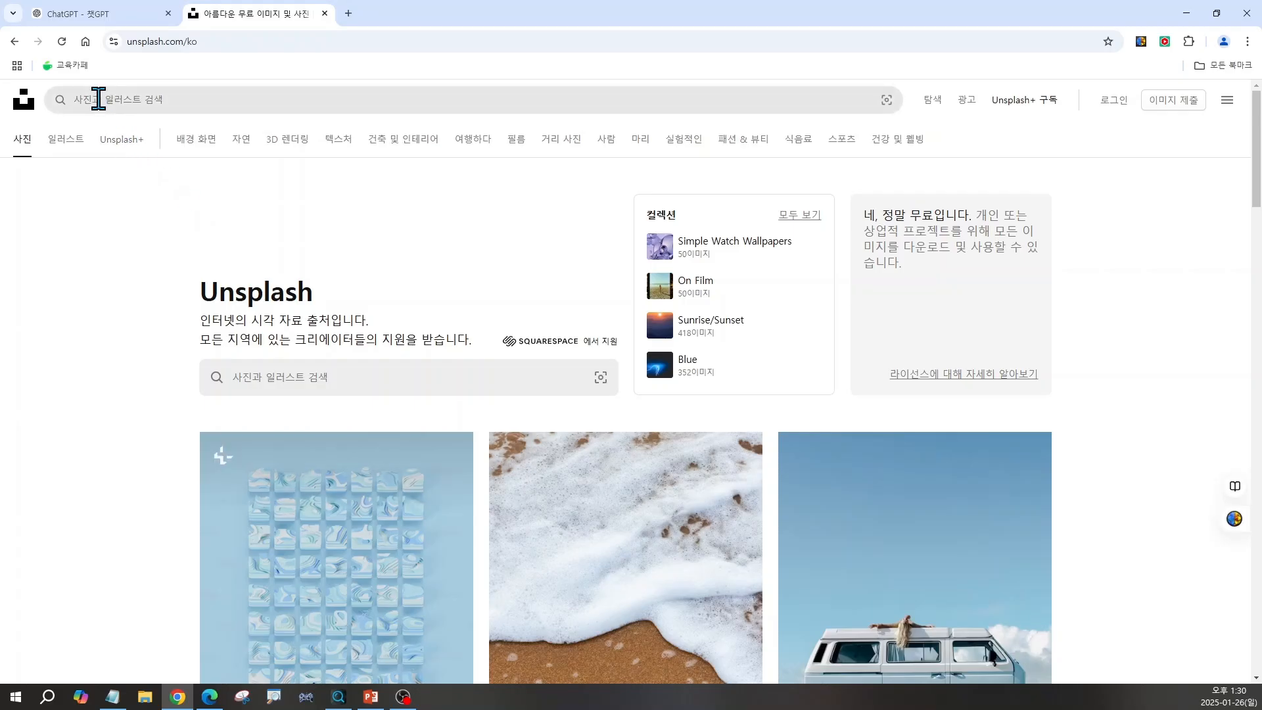
# - Copy the slide 1 keyword 돋보기와 동전 from the ChatGPT answer and search Unsplash for it
pyautogui.click(149, 100)
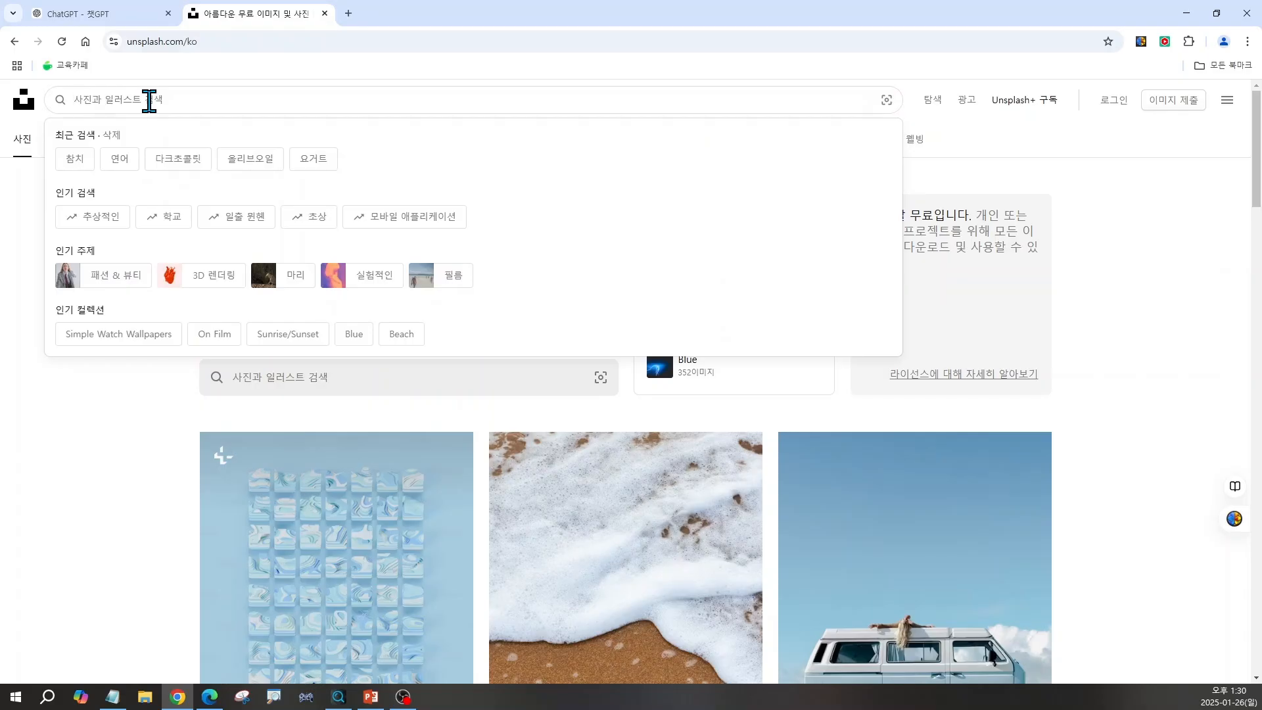
pyautogui.click(116, 14)
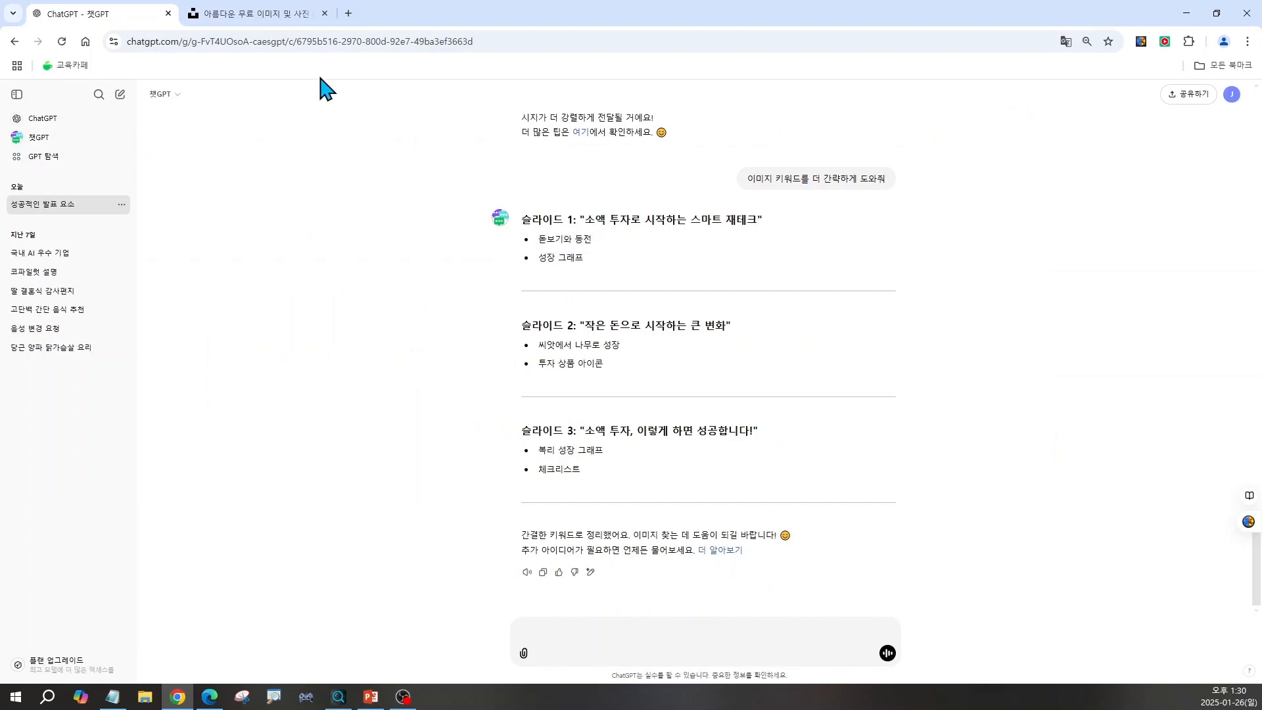
pyautogui.moveTo(537, 239); pyautogui.dragTo(604, 233)
pyautogui.hotkey('ctrl', 'c')
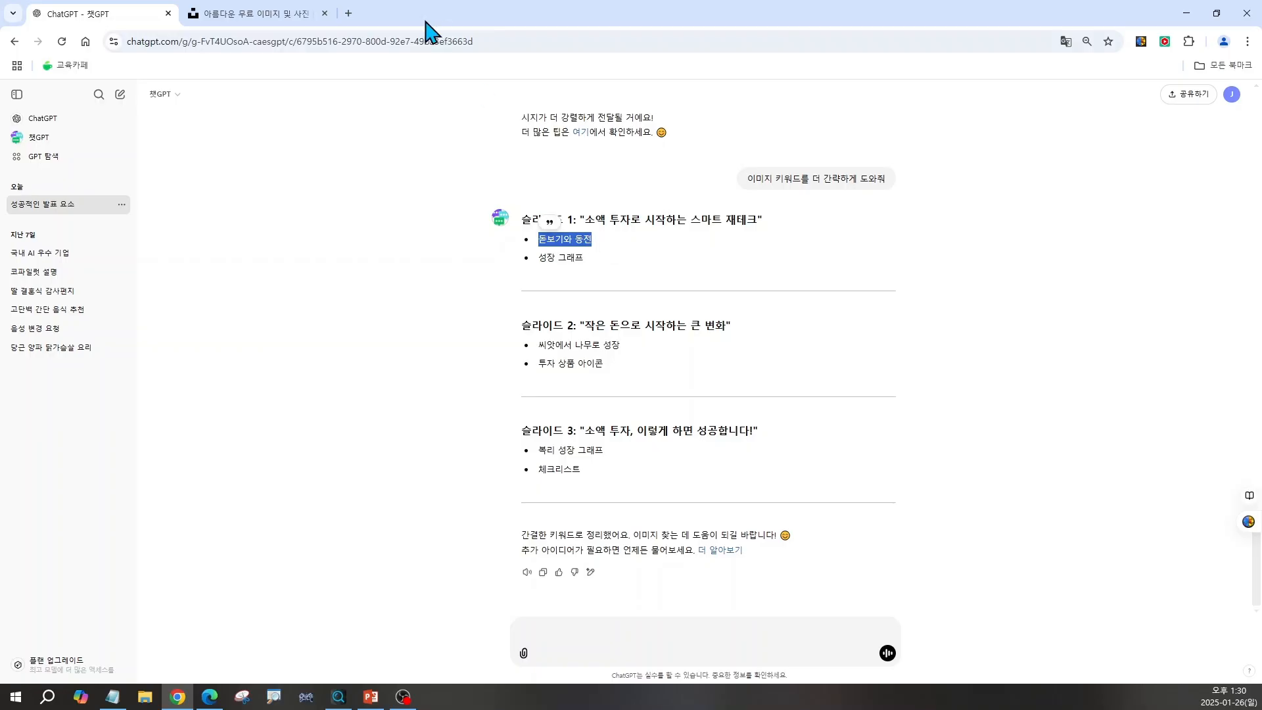
pyautogui.click(289, 13)
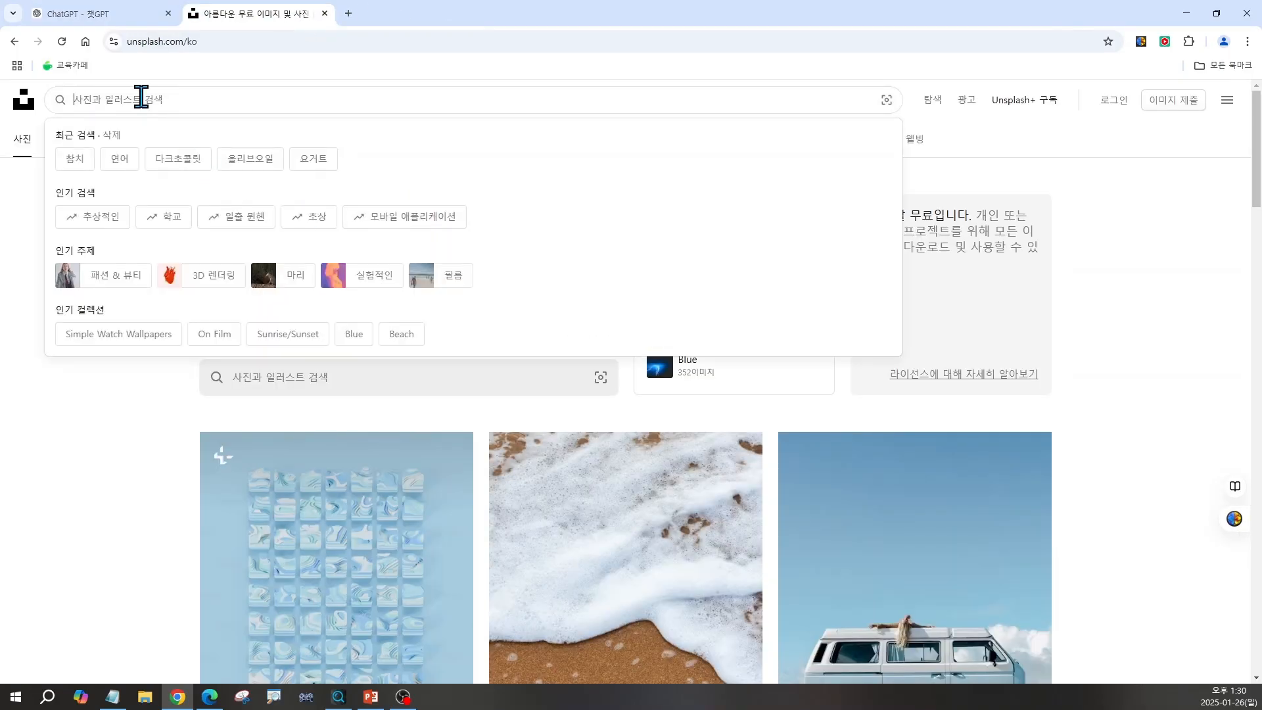
pyautogui.hotkey('ctrl', 'v')
pyautogui.press('Return')
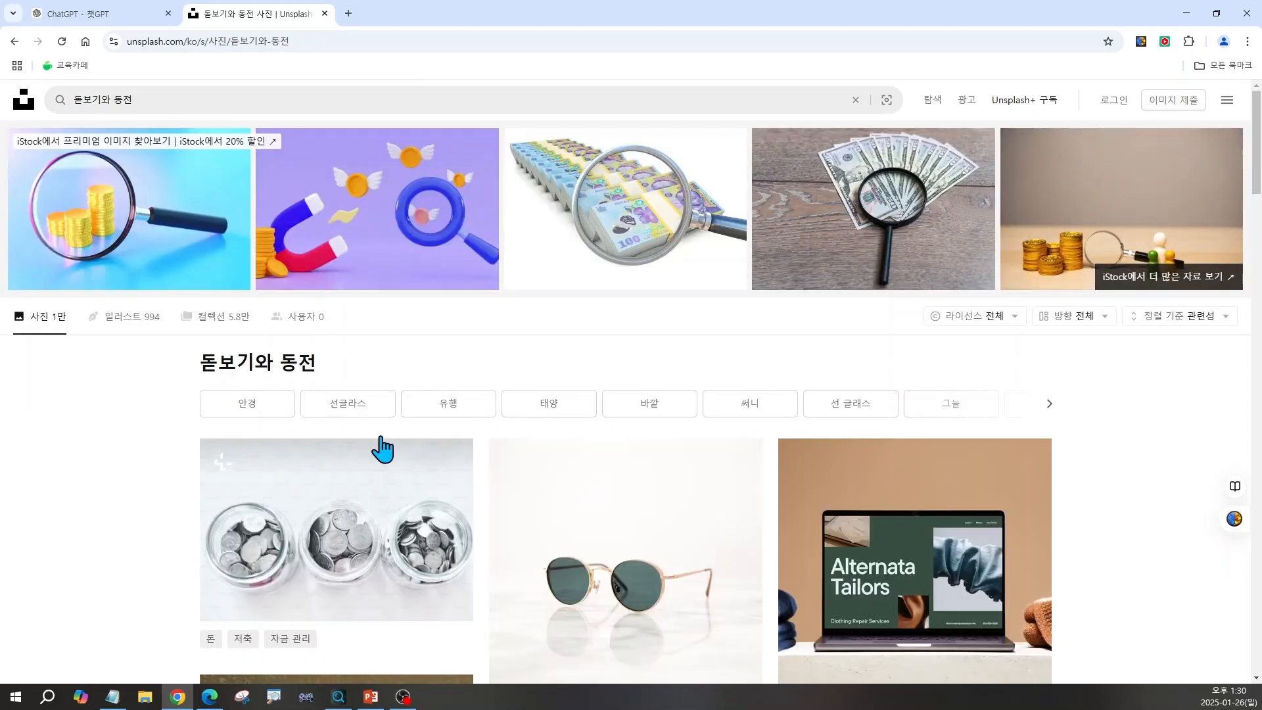
# - Browse the Unsplash photos for 돋보기와 동전, refine the search to 돋보기, 동전, and load more results to look for a suitable image
pyautogui.scroll(-1, 809, 597)
pyautogui.scroll(-5, 808, 597)
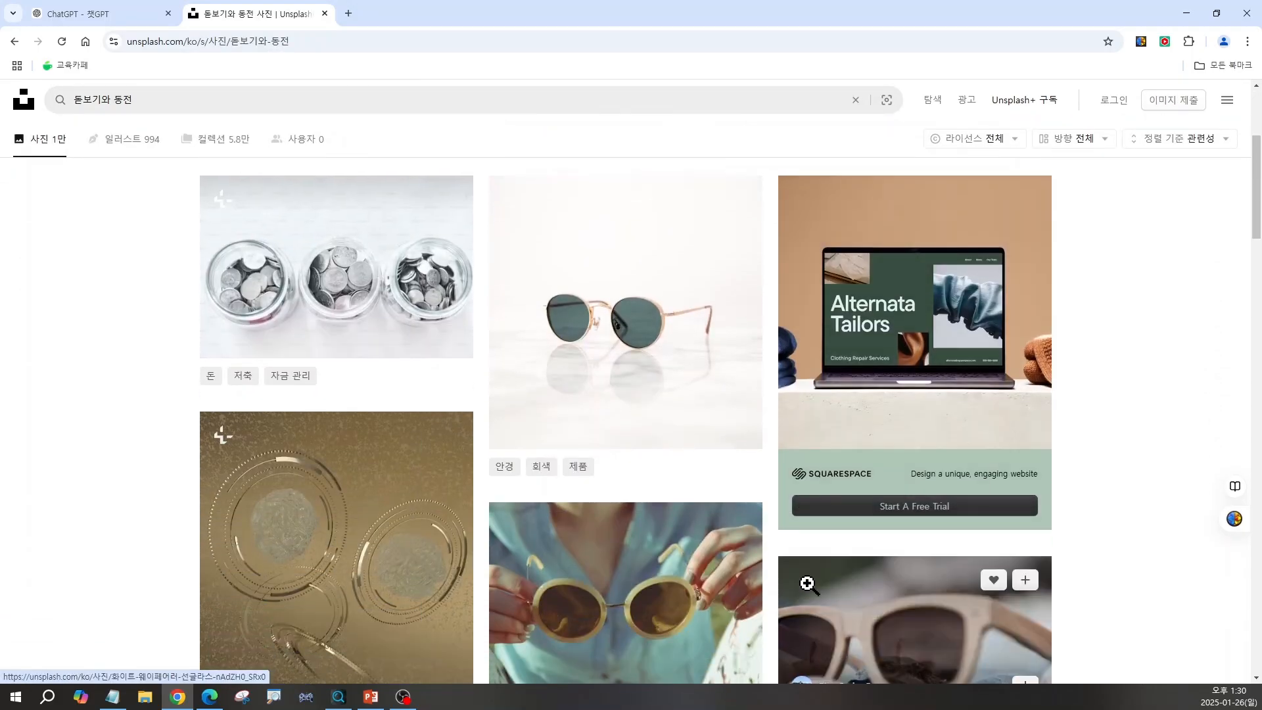
pyautogui.scroll(-6, 813, 595)
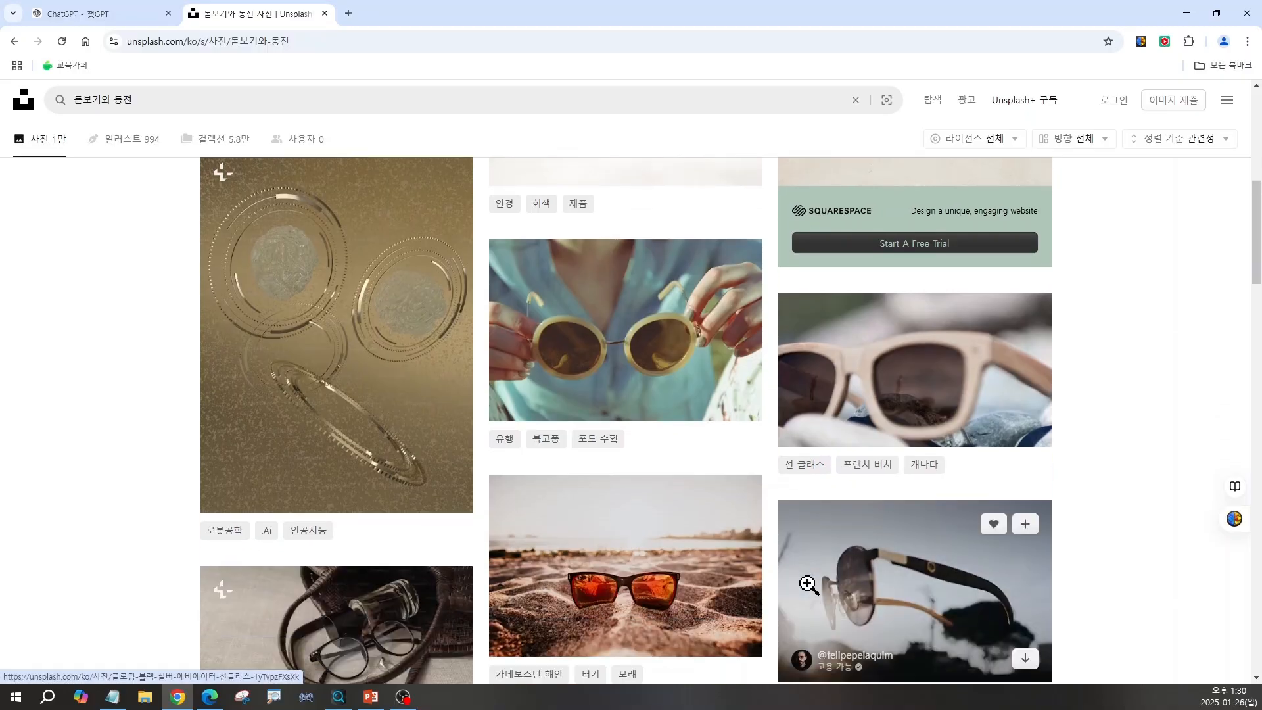
pyautogui.scroll(-2, 808, 584)
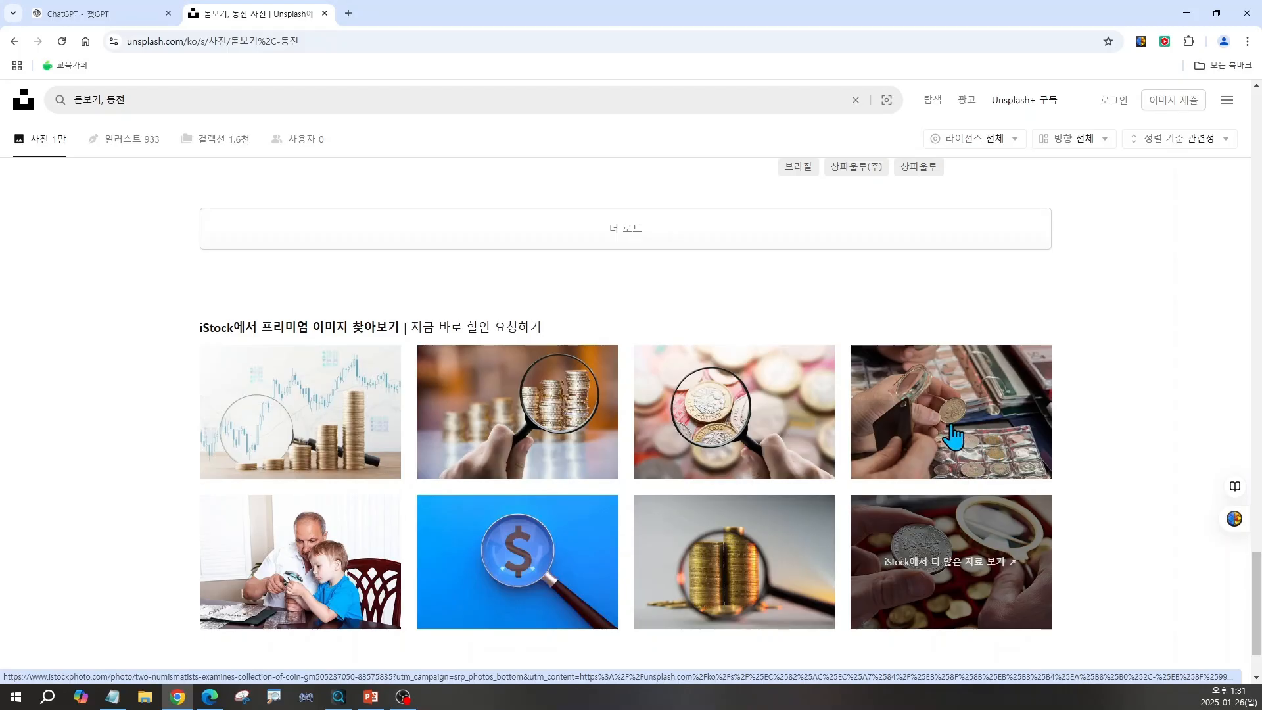
pyautogui.click(633, 229)
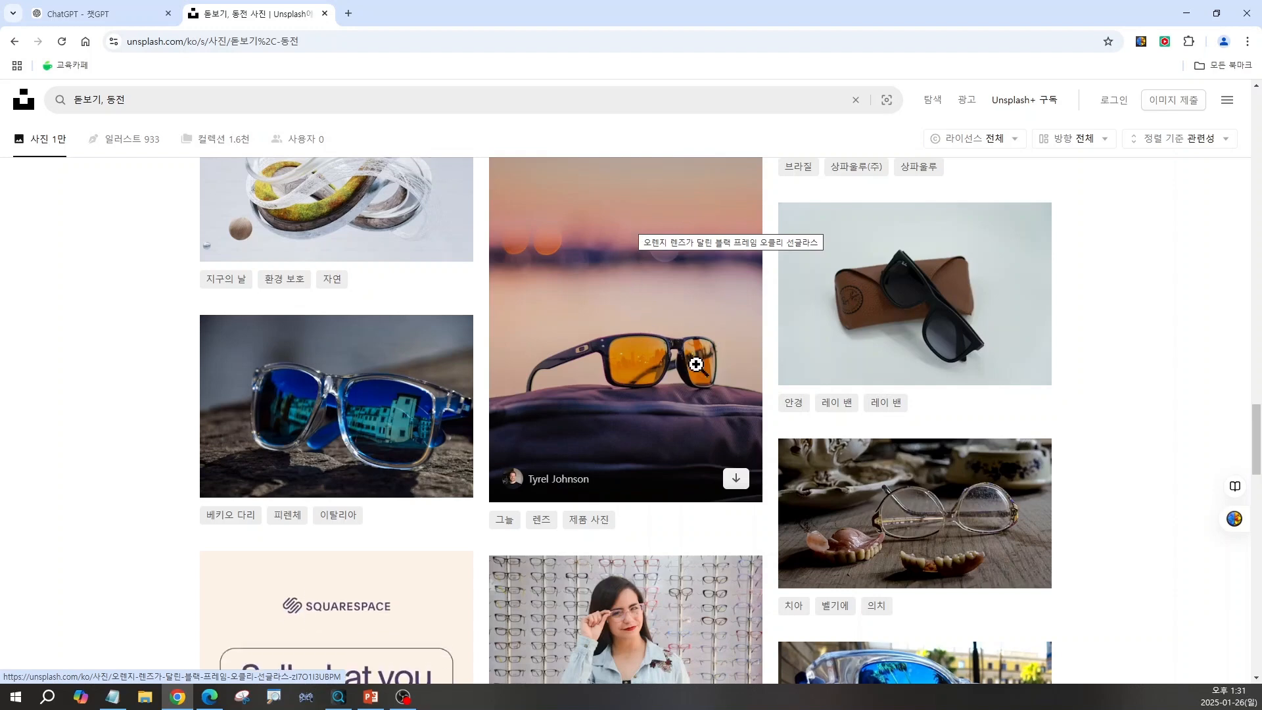
pyautogui.scroll(-1, 779, 422)
pyautogui.scroll(-9, 779, 422)
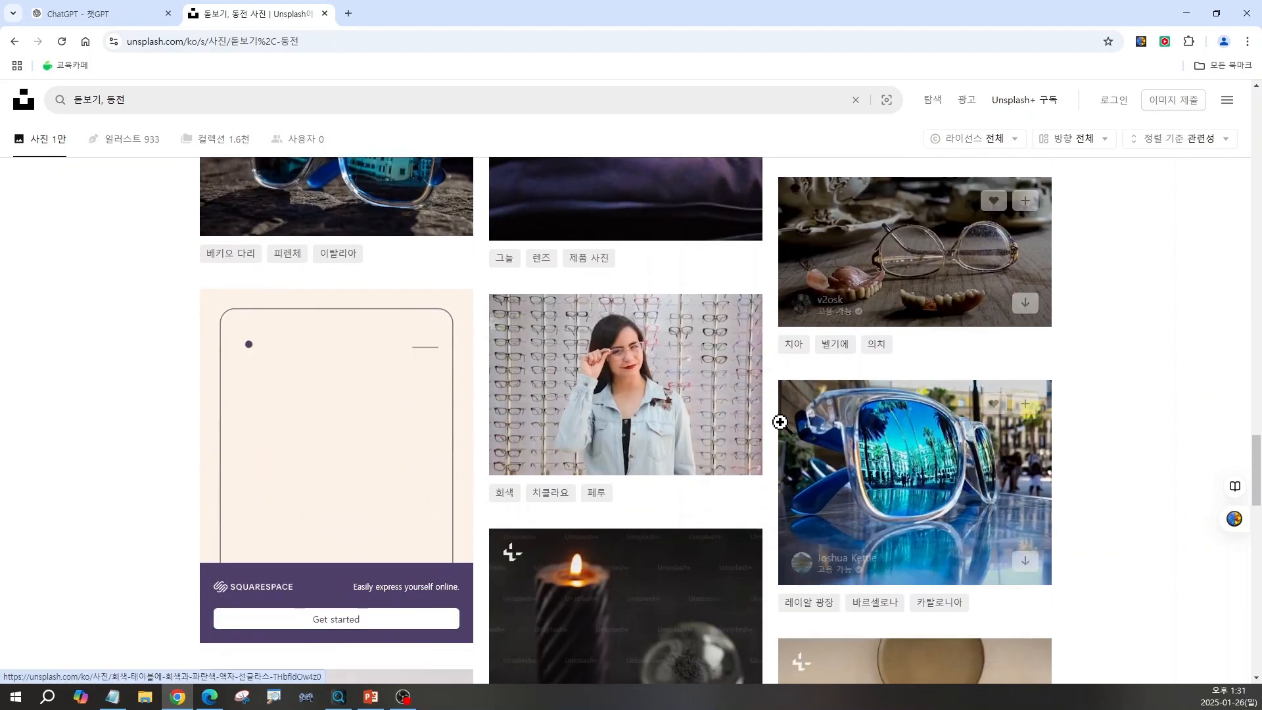
pyautogui.scroll(-9, 704, 529)
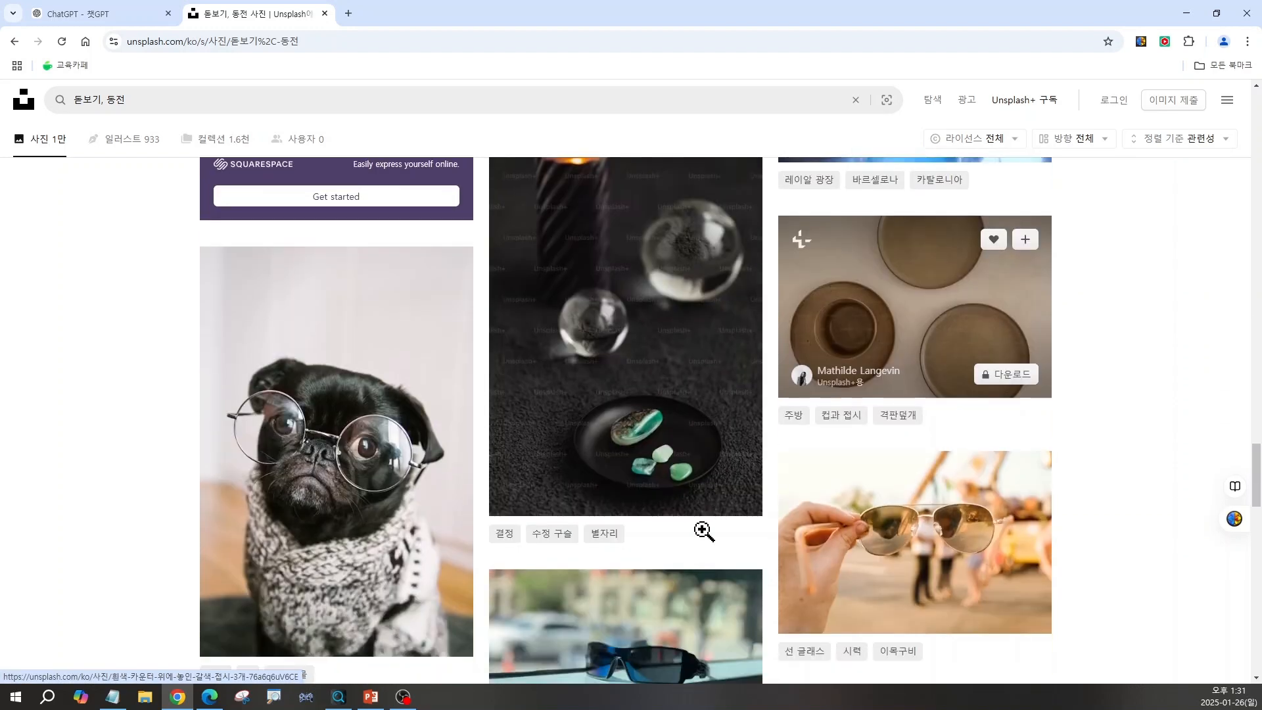
pyautogui.scroll(-5, 704, 531)
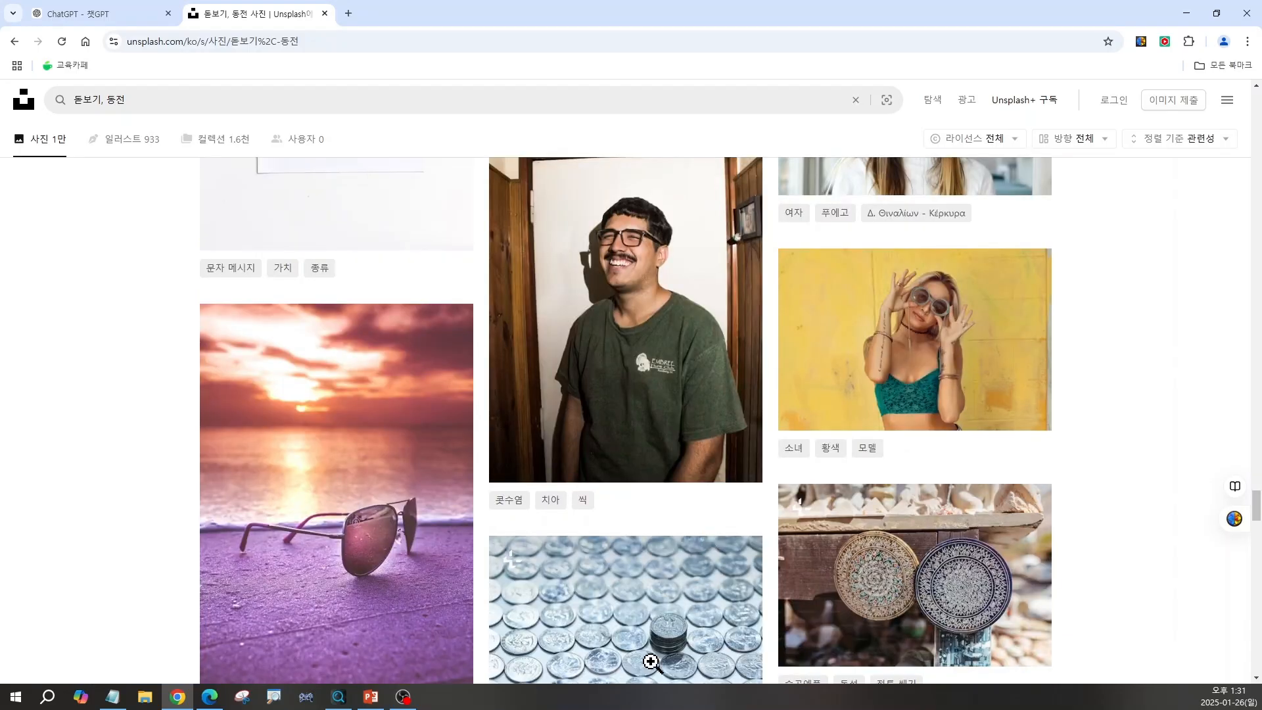
# - Take the slide 1 keyword 성장 그래프 from the ChatGPT answer and search Unsplash for 그래프 photos
pyautogui.click(128, 16)
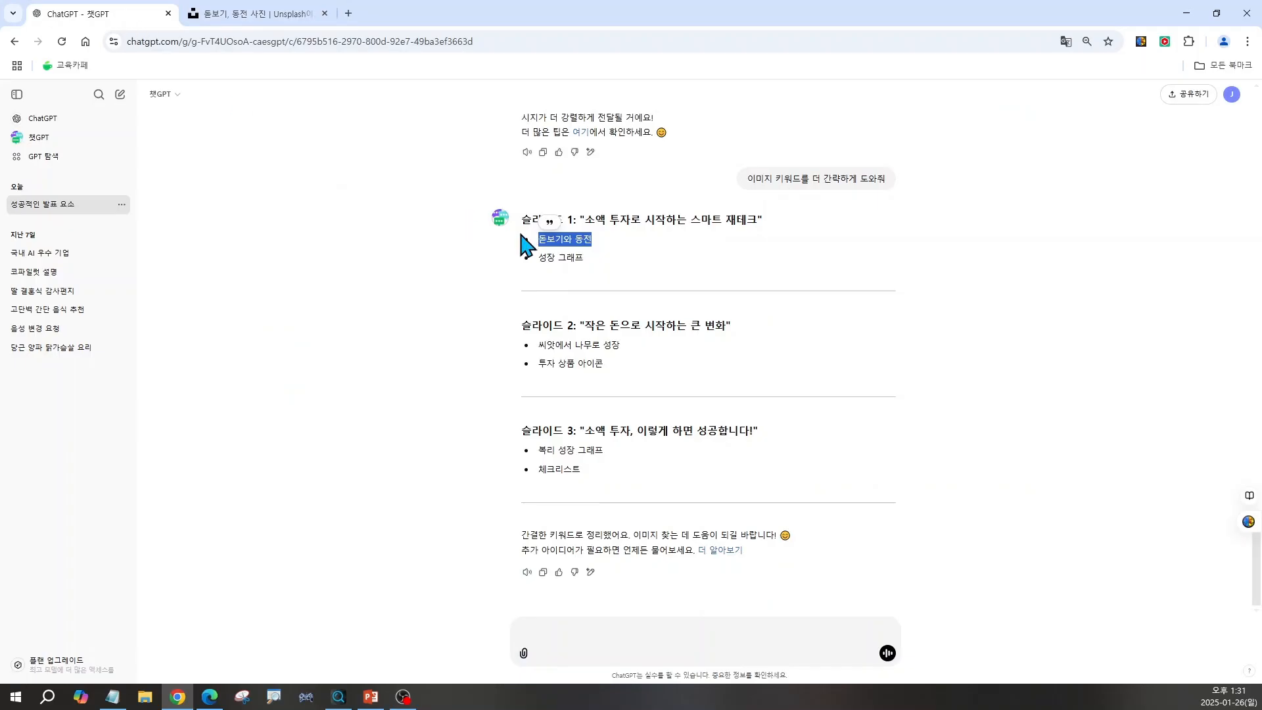
pyautogui.moveTo(540, 262); pyautogui.dragTo(584, 261)
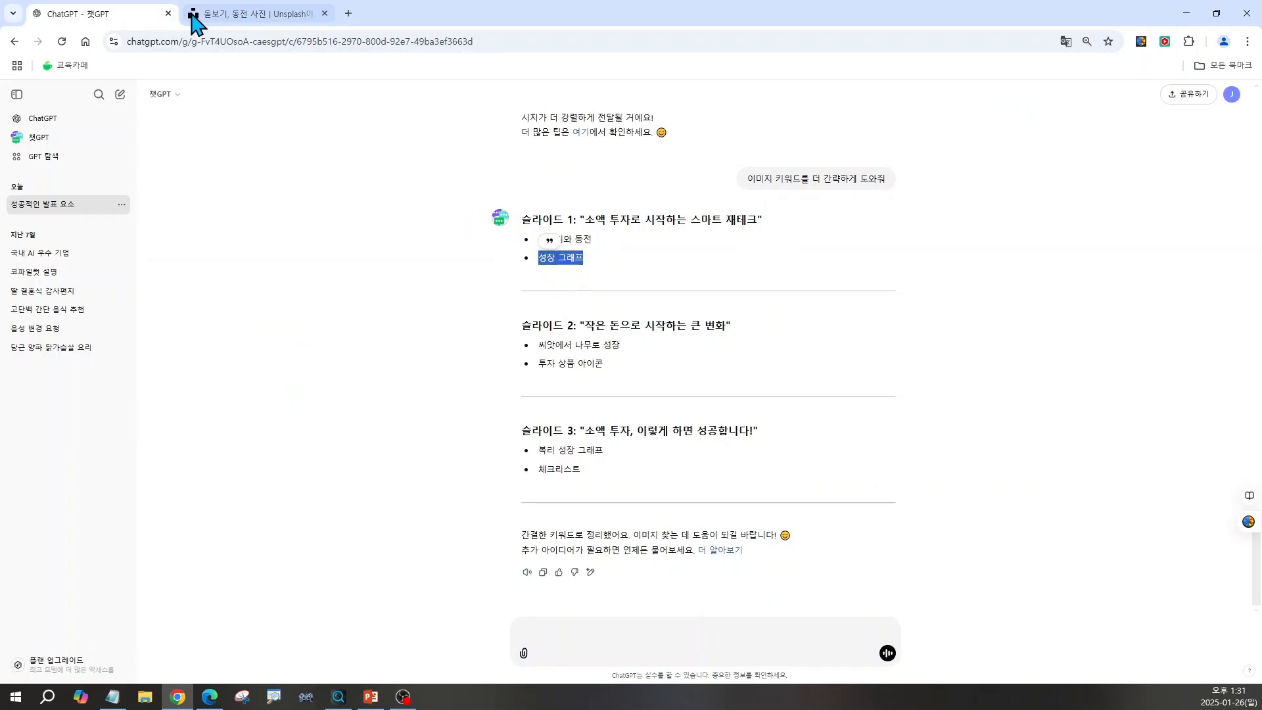
pyautogui.click(217, 14)
pyautogui.hotkey('ctrl', 'a')
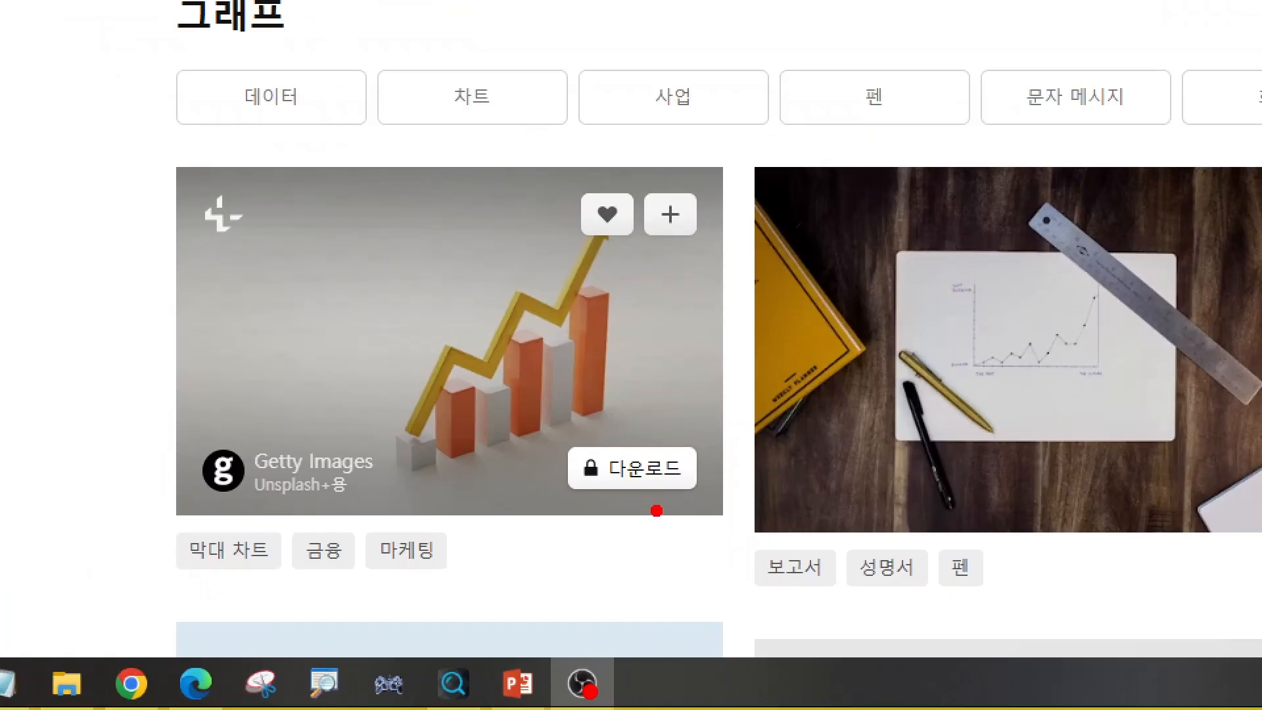
# - Check the download option of the locked growth-chart photo and dismiss the Unsplash+ subscription offer
pyautogui.moveTo(657, 511)
pyautogui.mouseDown()
pyautogui.moveTo(526, 485)
pyautogui.moveTo(674, 397)
pyautogui.moveTo(710, 519)
pyautogui.moveTo(634, 529)
pyautogui.mouseUp()
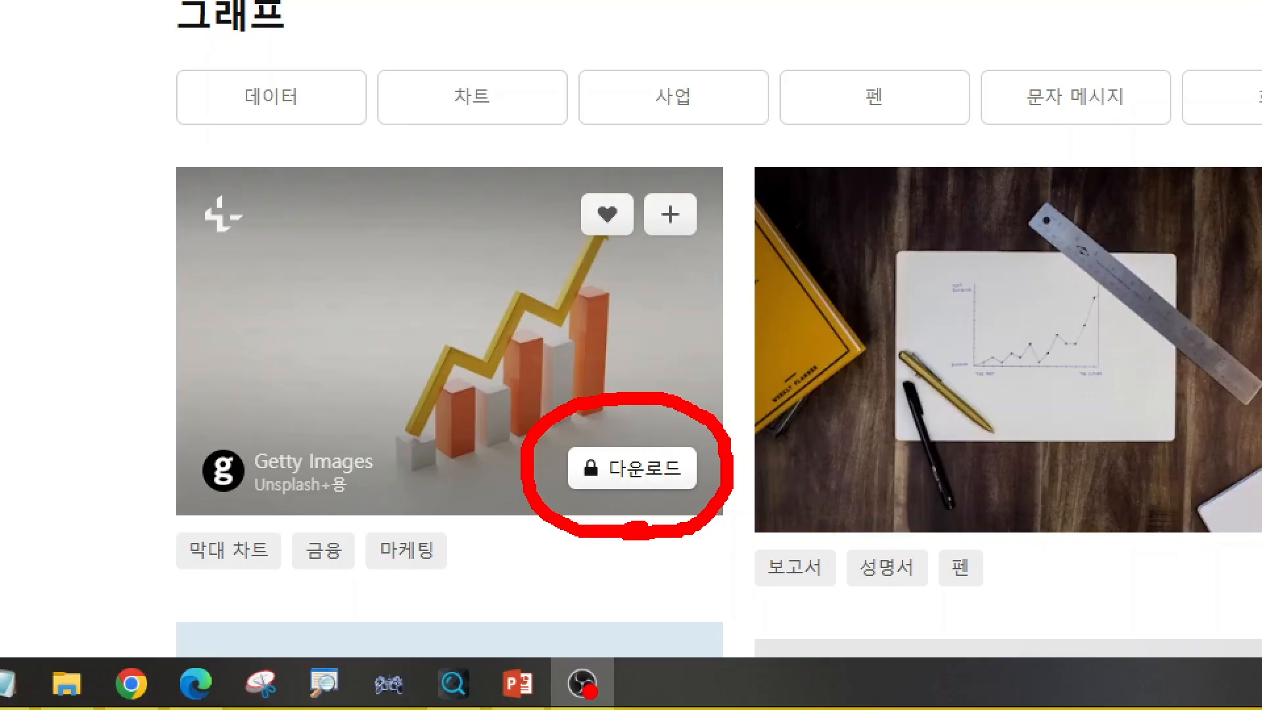
pyautogui.press('Escape')
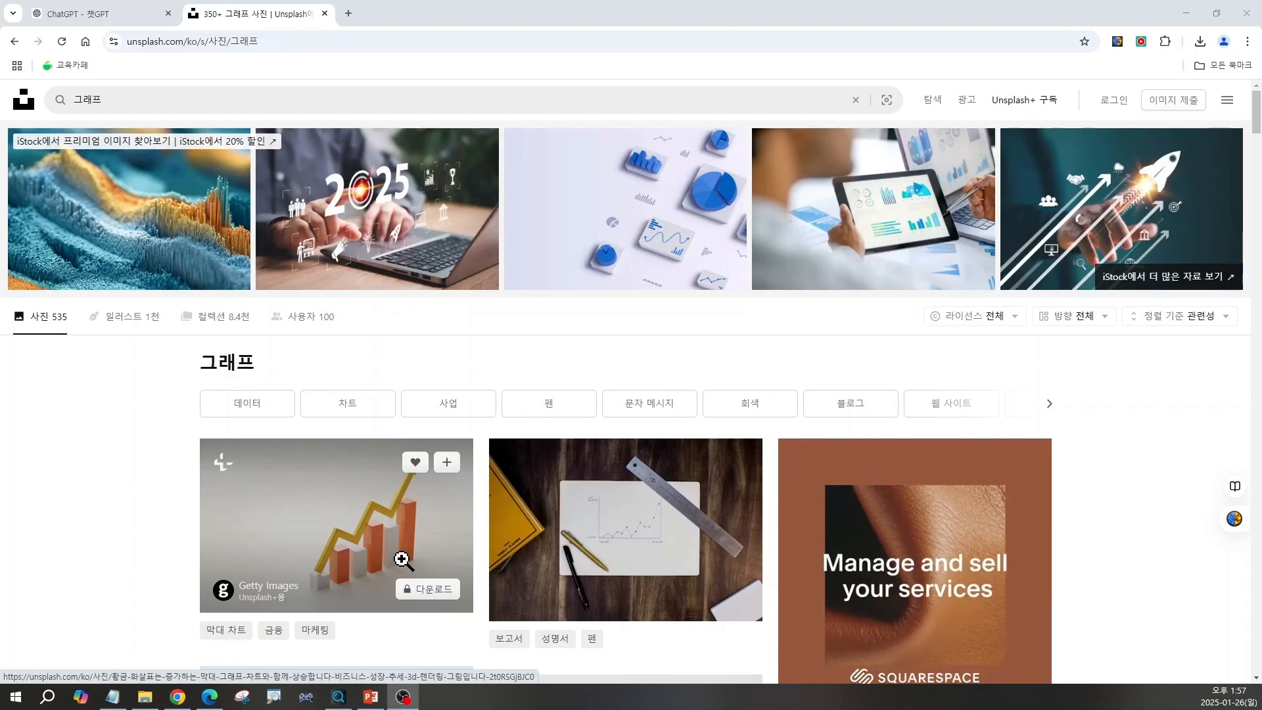
pyautogui.click(417, 590)
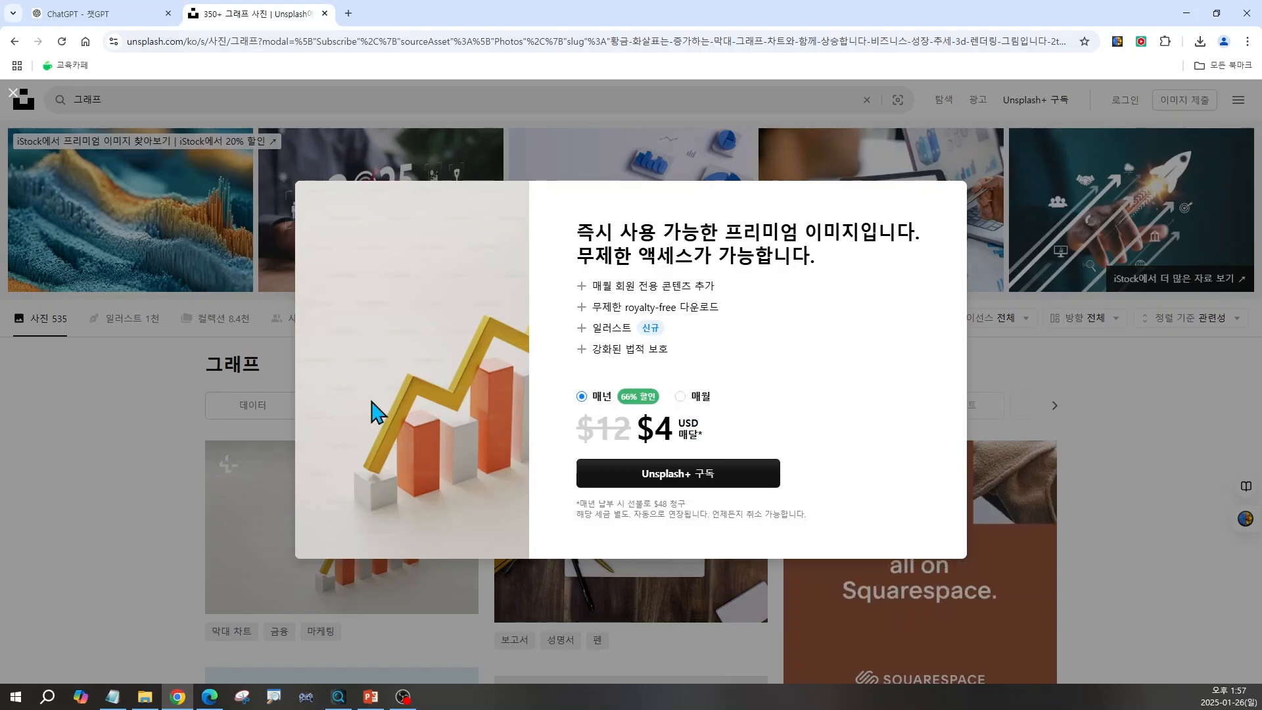
pyautogui.click(141, 478)
# - Find the free photo of rising bars made from a banknote in the 그래프 results, download it, and dismiss the attribution message
pyautogui.scroll(-2, 484, 541)
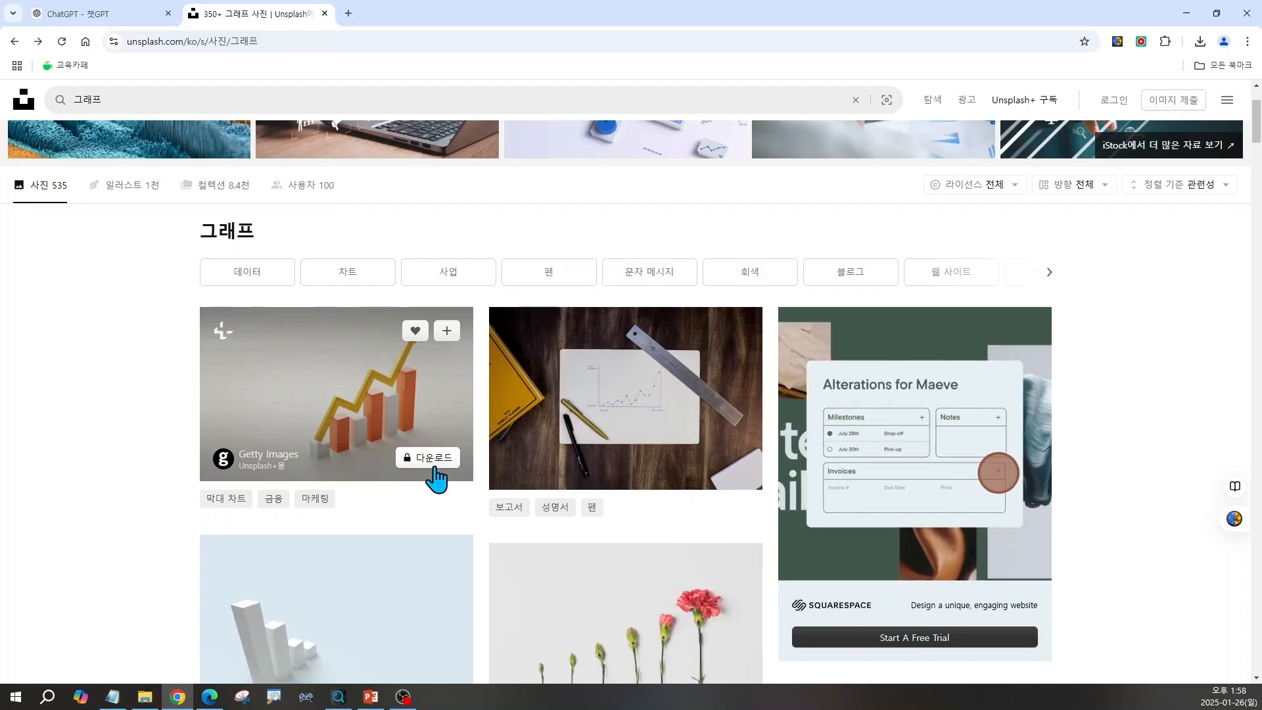
pyautogui.scroll(-6, 436, 479)
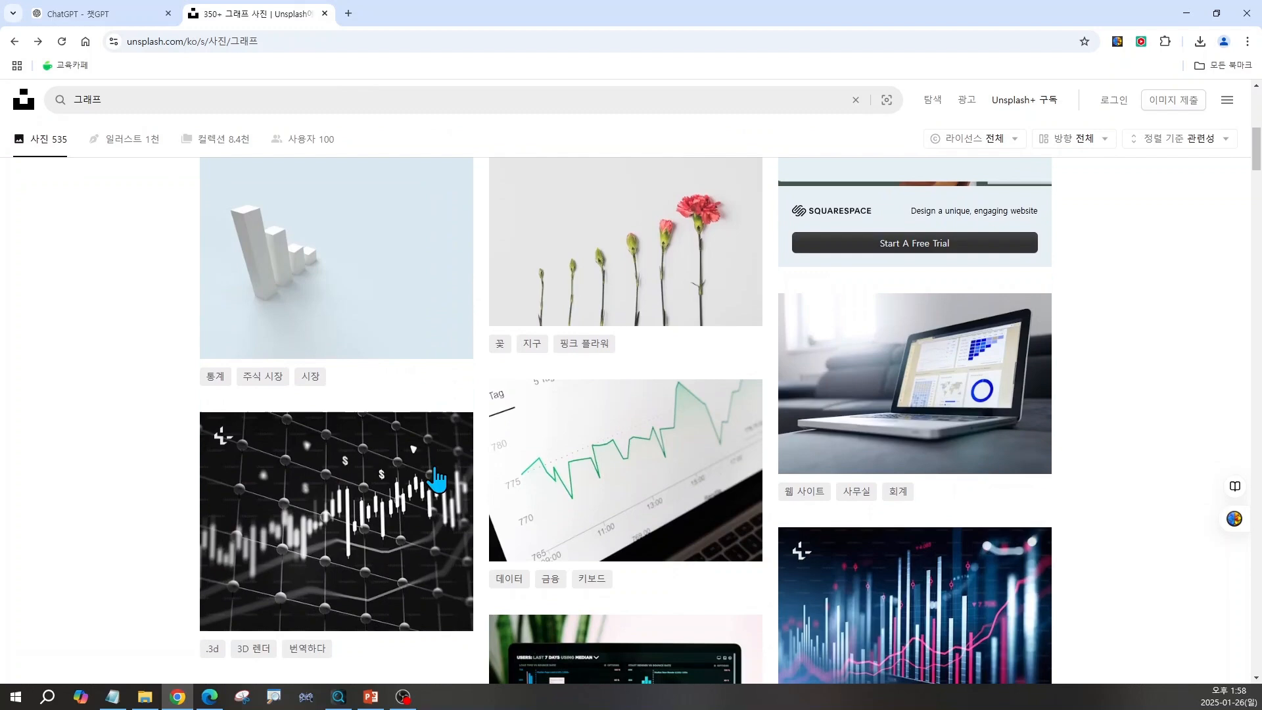
pyautogui.moveTo(434, 466)
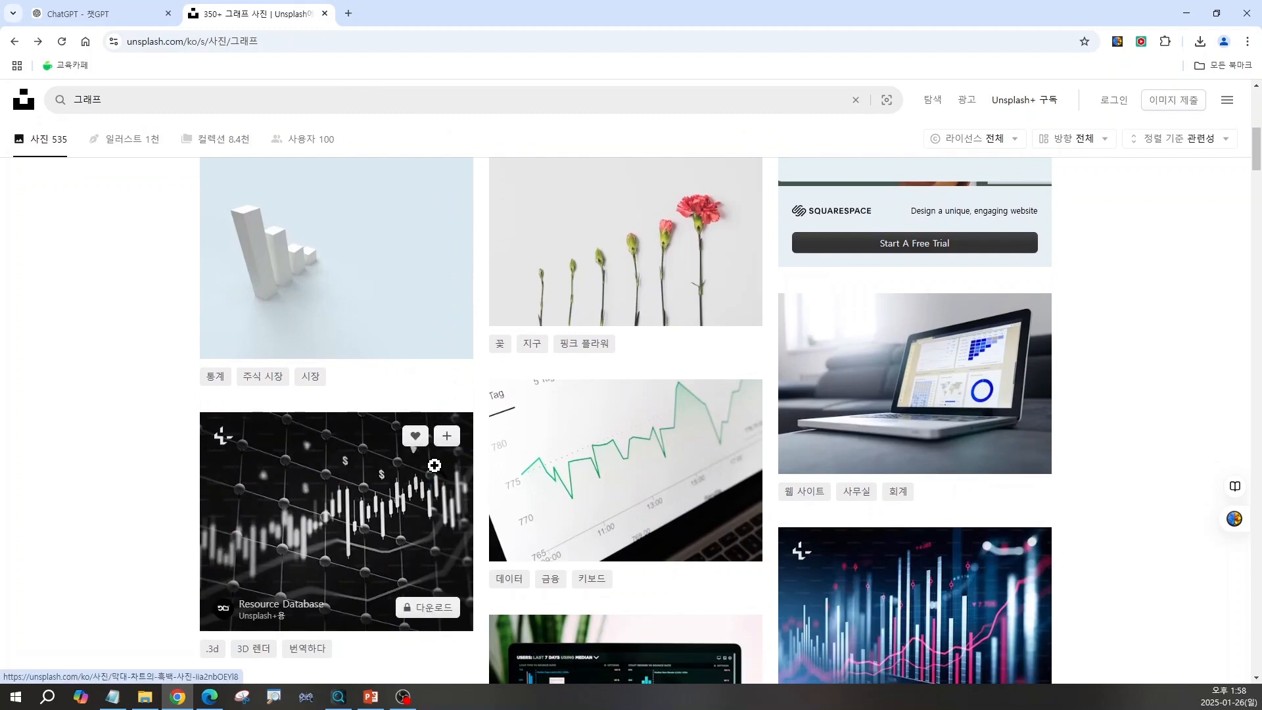
pyautogui.scroll(-7, 433, 465)
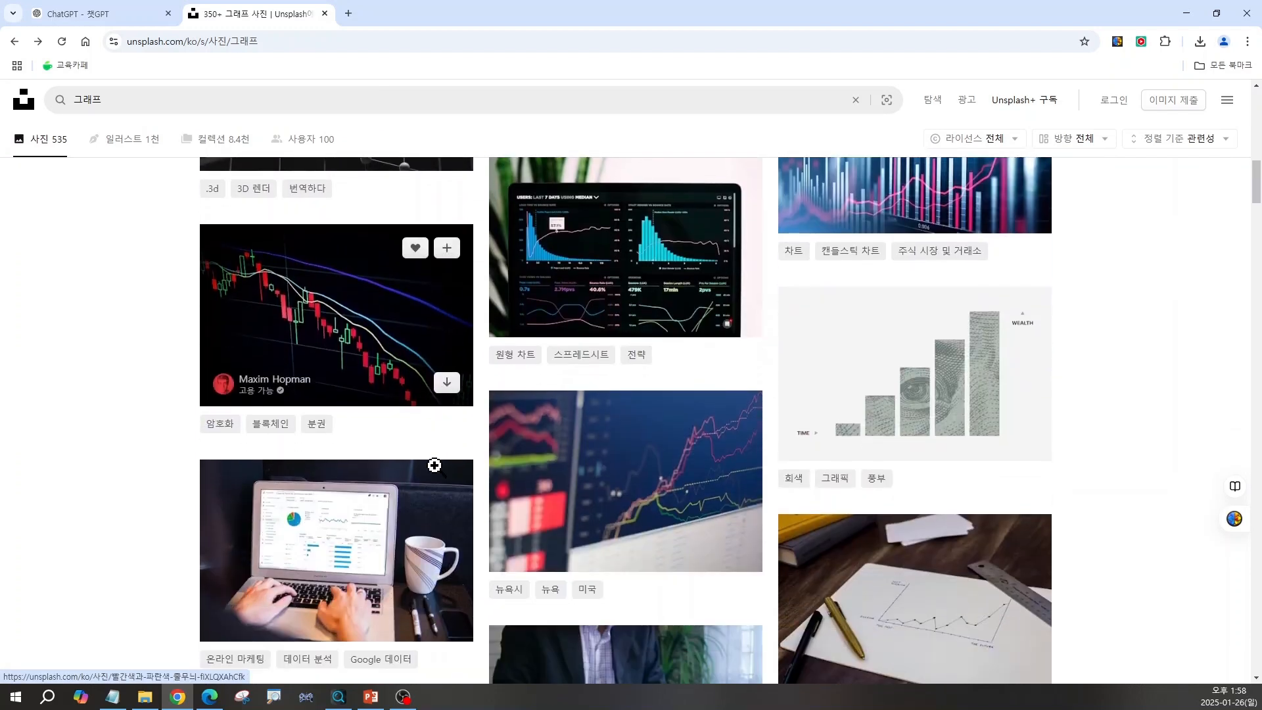
pyautogui.moveTo(948, 342)
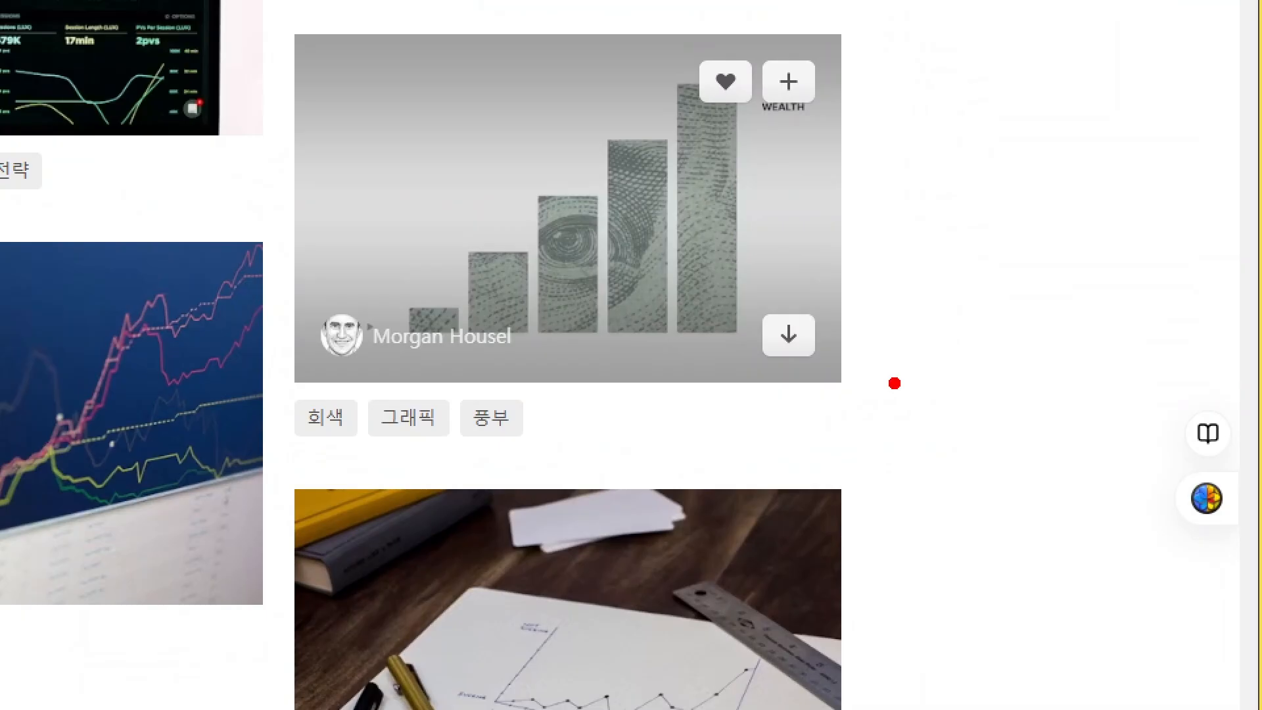
pyautogui.moveTo(859, 399)
pyautogui.mouseDown()
pyautogui.moveTo(718, 416)
pyautogui.moveTo(854, 276)
pyautogui.moveTo(868, 402)
pyautogui.mouseUp()
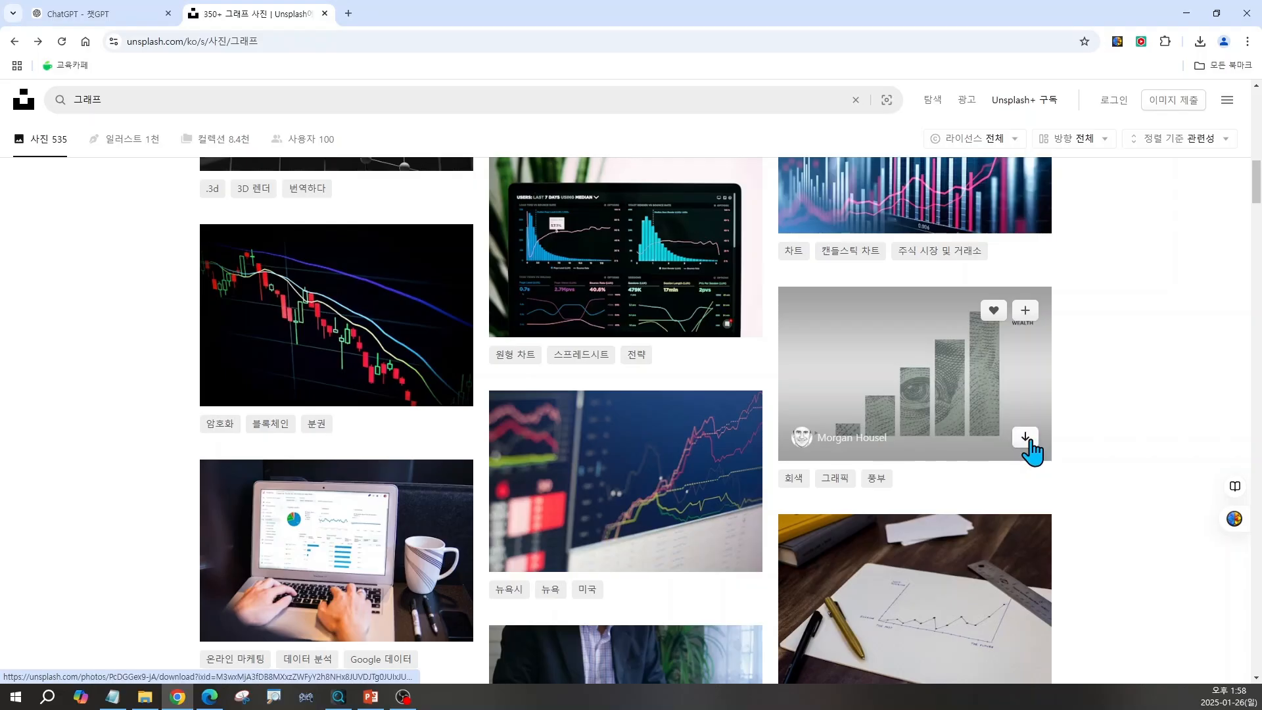
pyautogui.click(1027, 439)
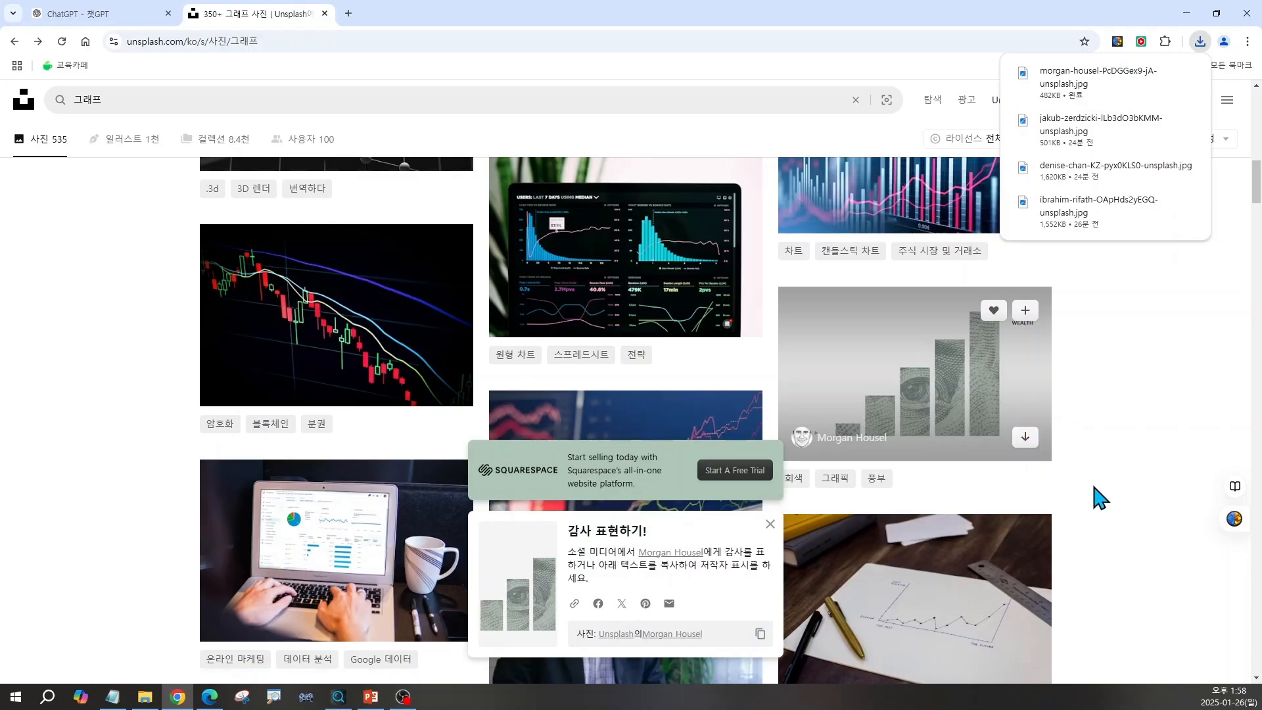
pyautogui.scroll(-1, 985, 516)
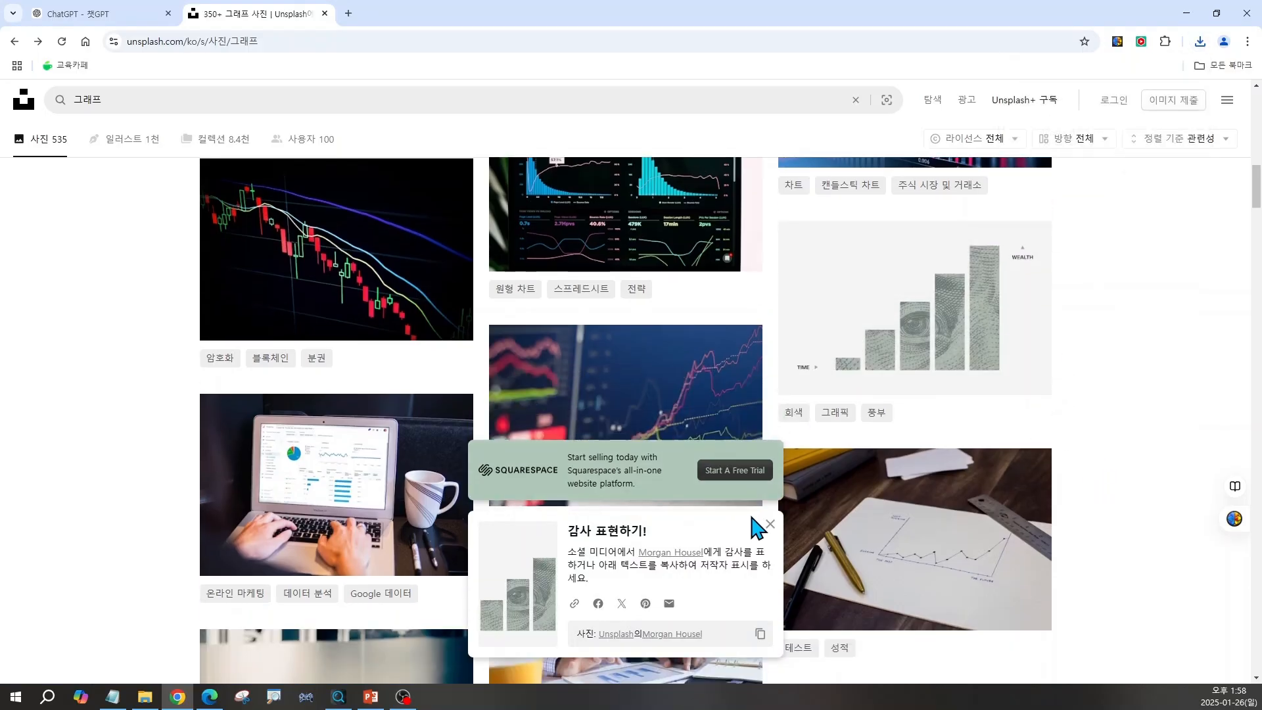
pyautogui.click(770, 524)
# - Look through more 그래프 photos and review the simplified image keywords for slides 1 to 3 in the ChatGPT answer
pyautogui.scroll(-1, 769, 532)
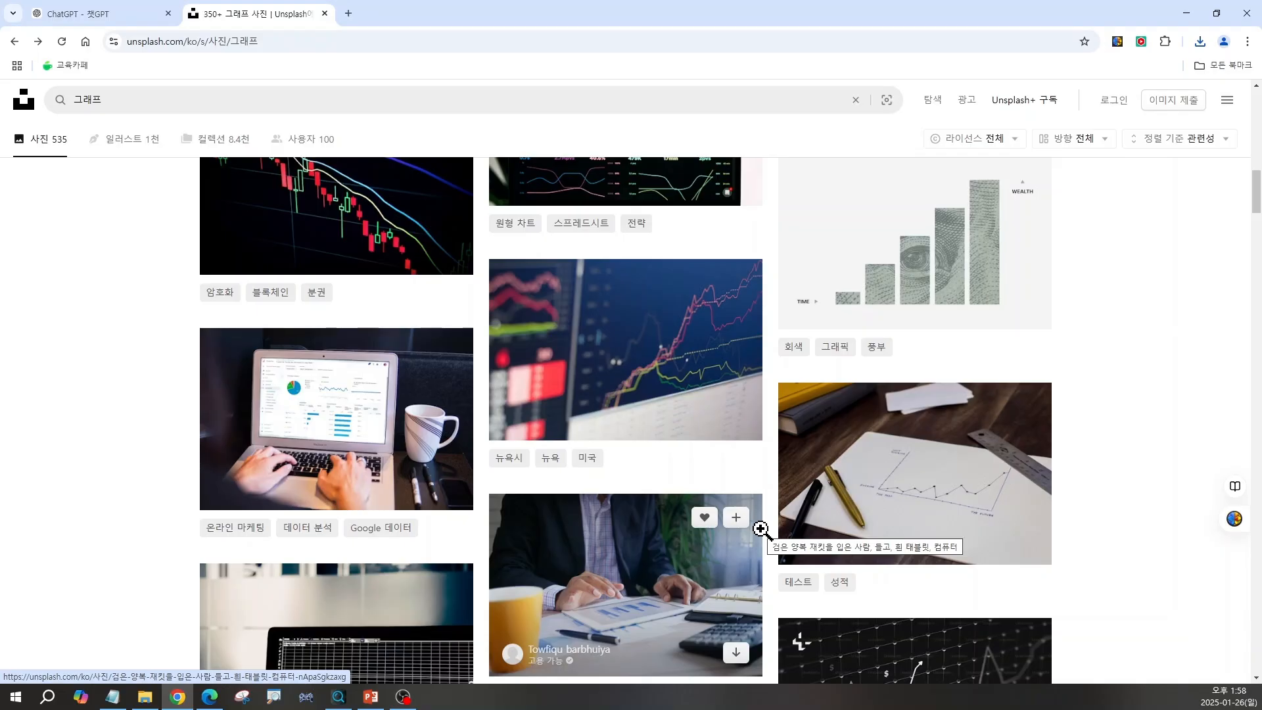
pyautogui.scroll(-10, 761, 529)
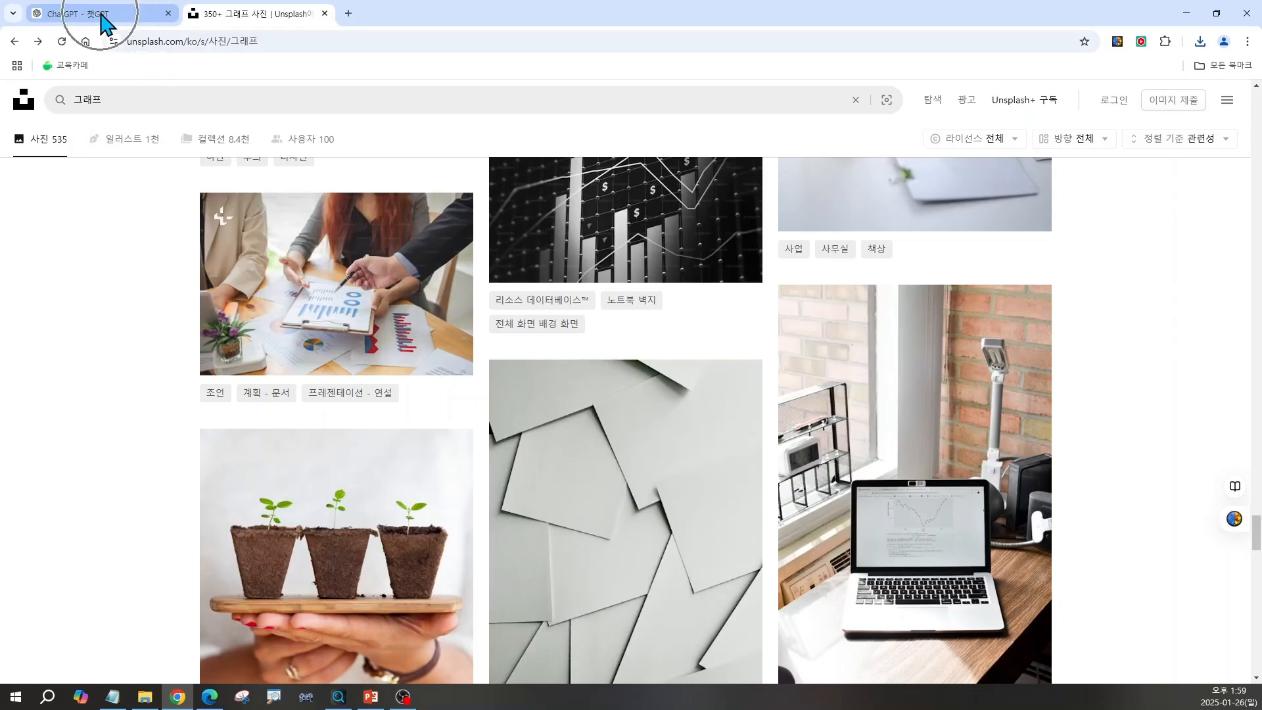
pyautogui.click(103, 19)
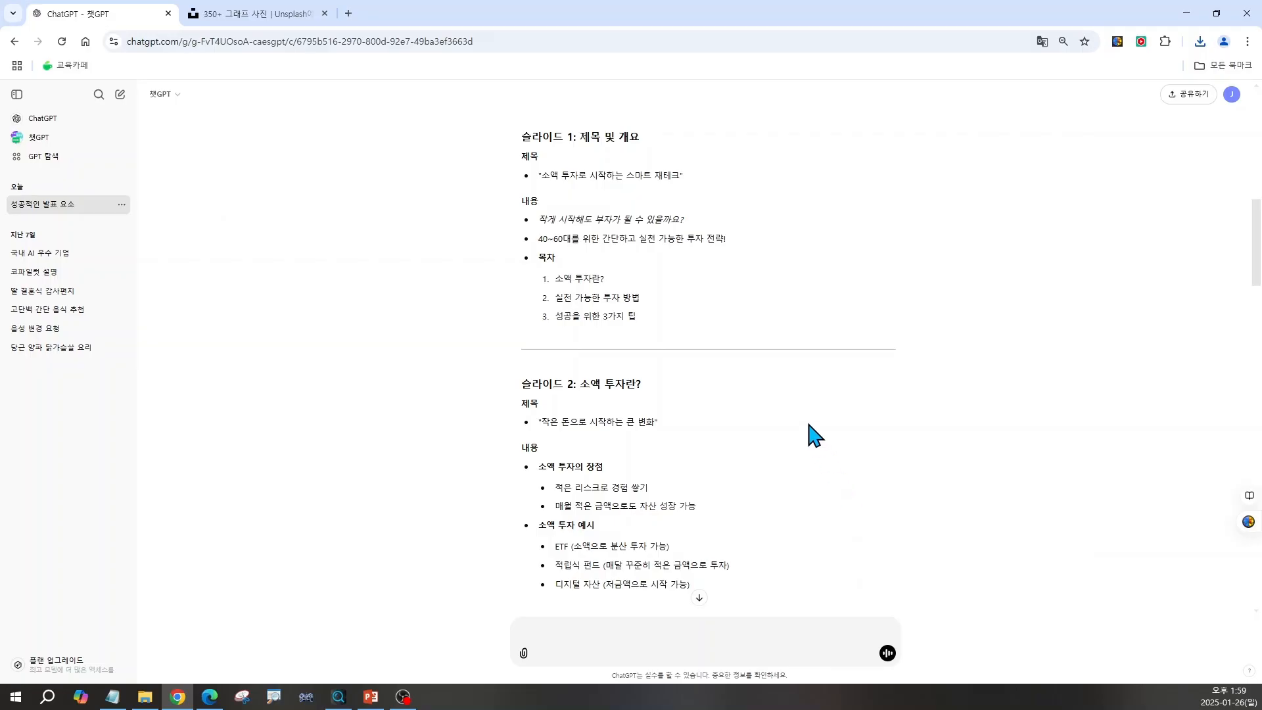
pyautogui.scroll(-15, 814, 435)
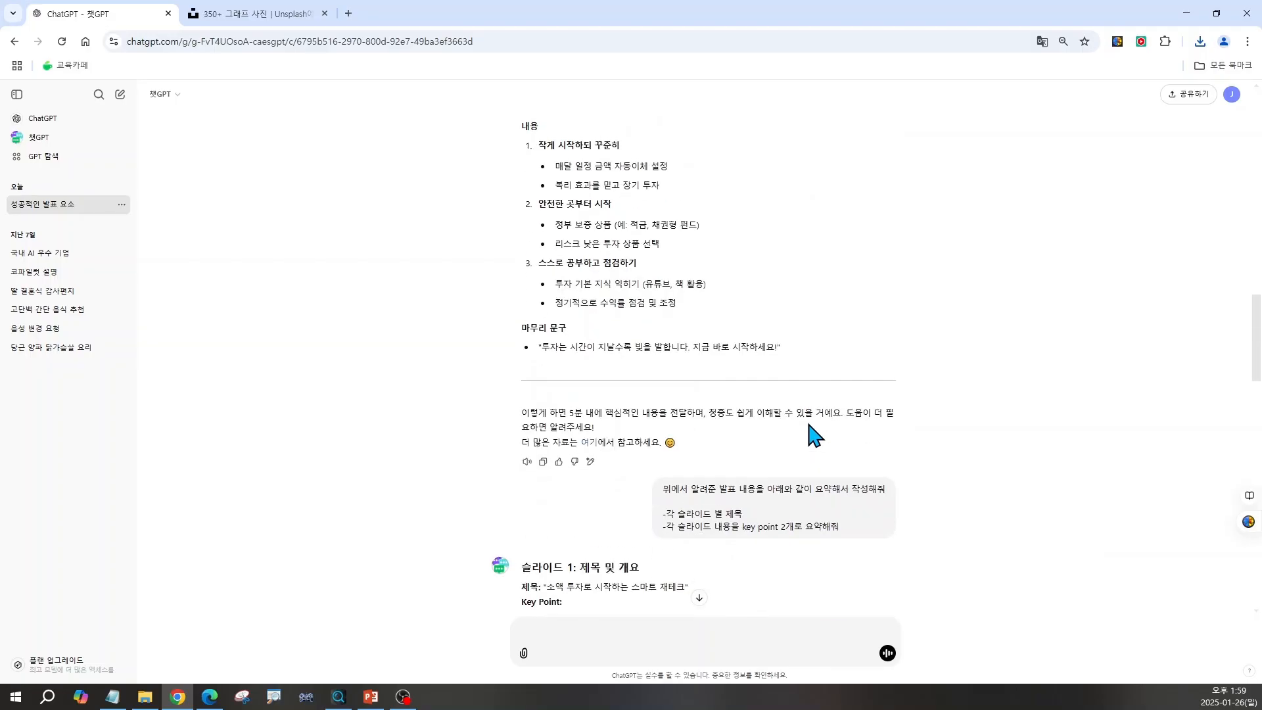
pyautogui.scroll(-20, 815, 435)
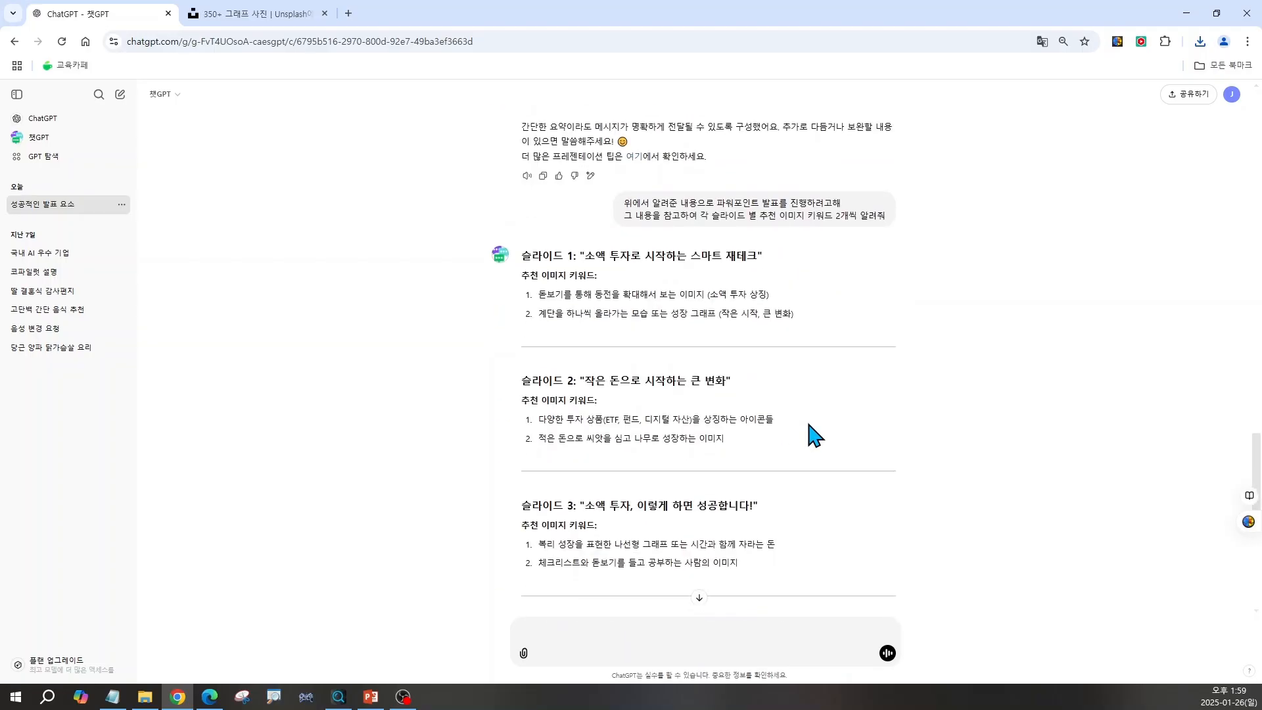
pyautogui.scroll(-1, 814, 435)
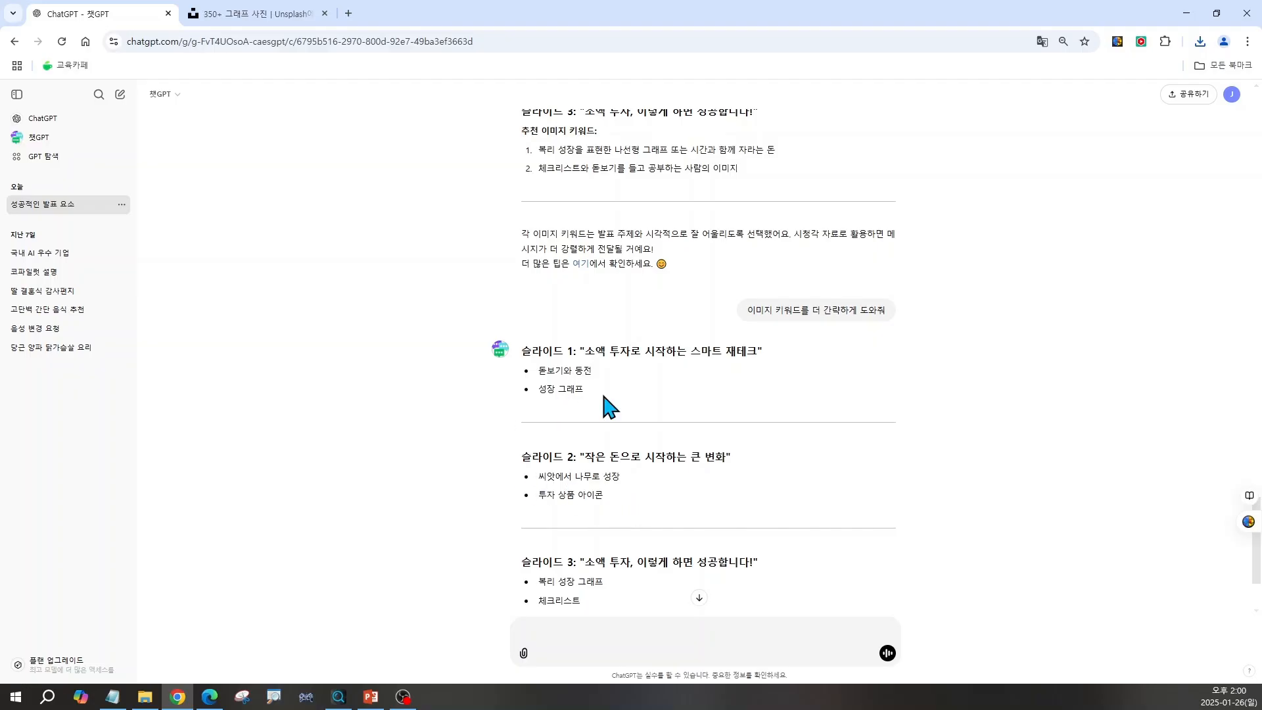
pyautogui.scroll(-1, 598, 452)
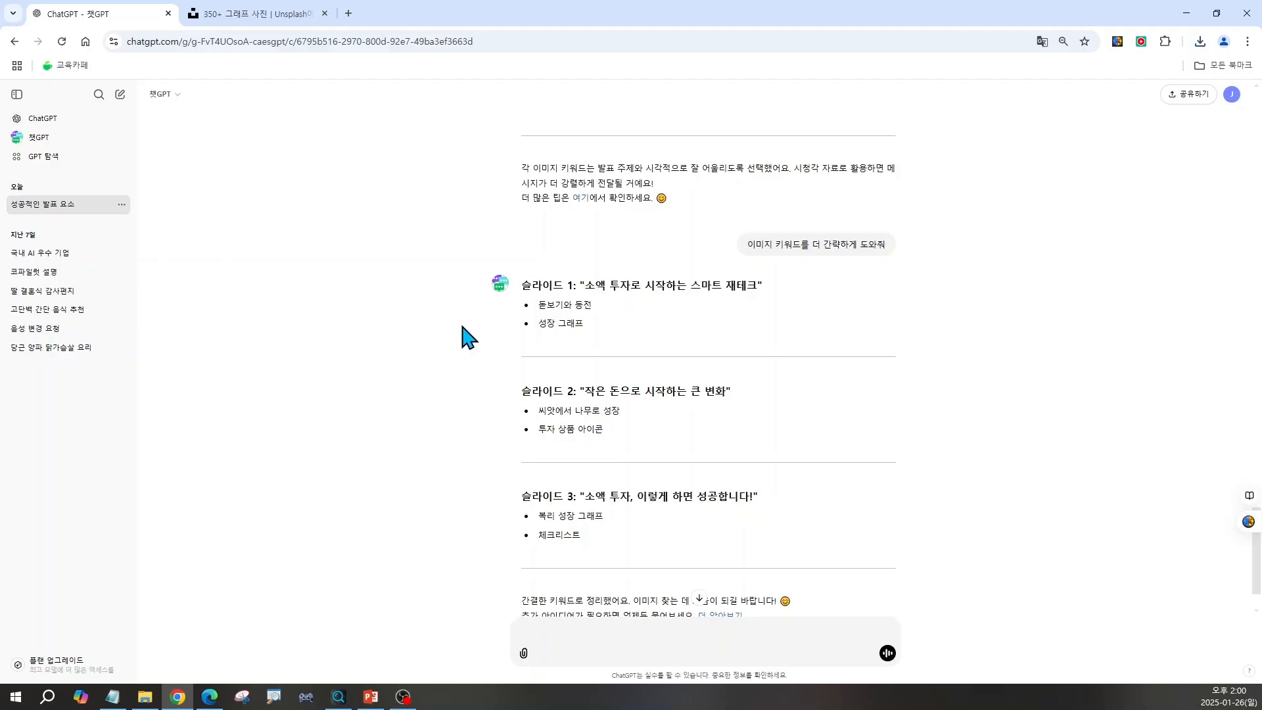
# - Return to Unsplash and browse further down the 그래프 results for other photos that suit the slides
pyautogui.click(242, 19)
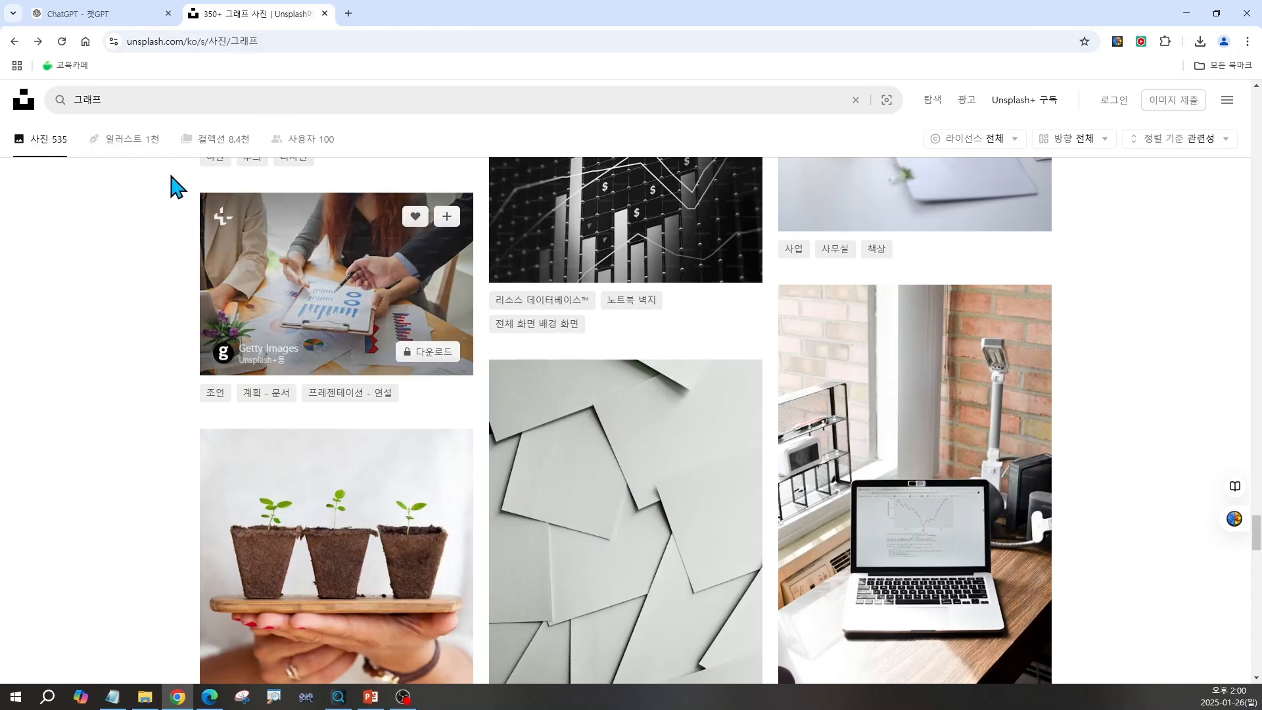
pyautogui.click(108, 100)
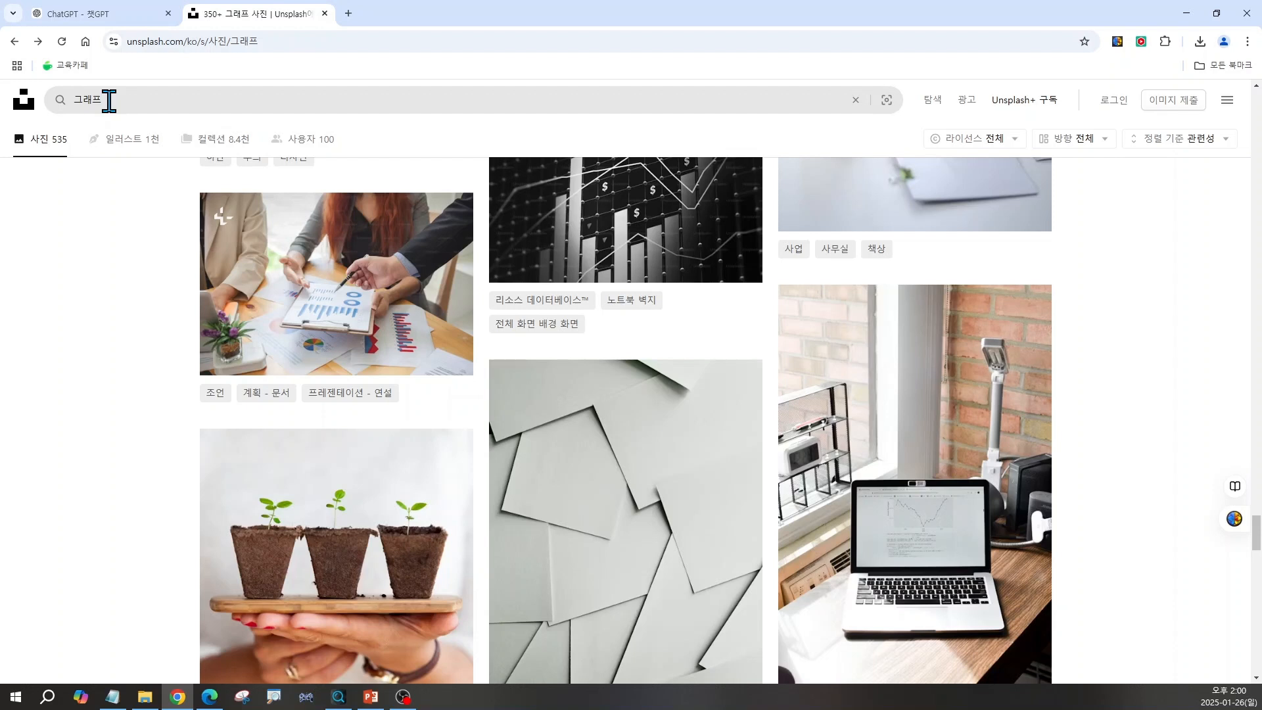
pyautogui.scroll(-6, 710, 539)
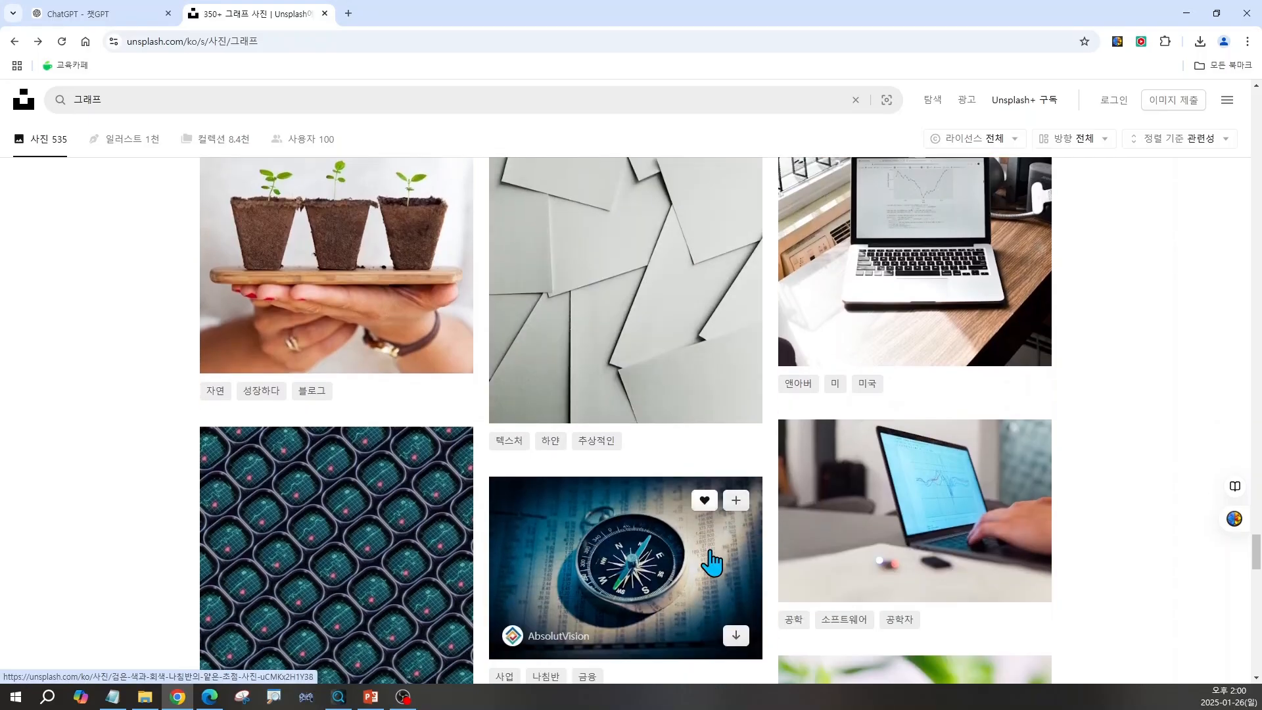
pyautogui.scroll(-7, 711, 558)
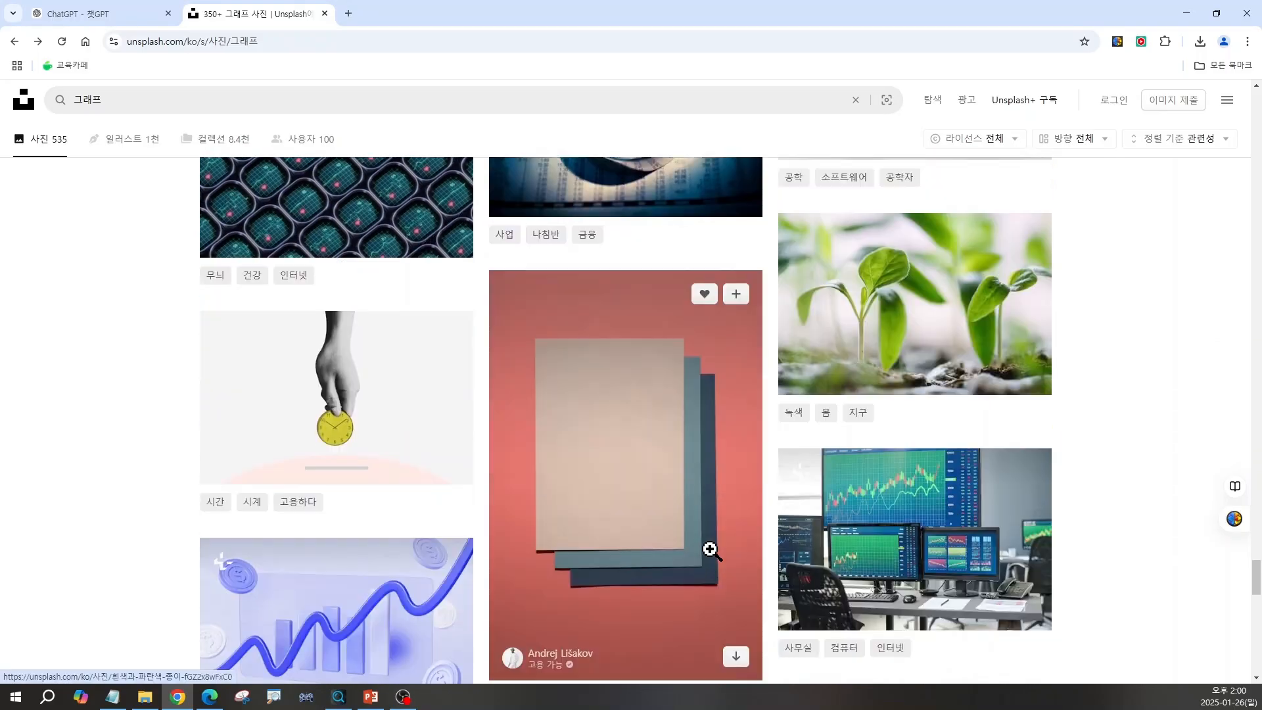
pyautogui.scroll(-9, 710, 551)
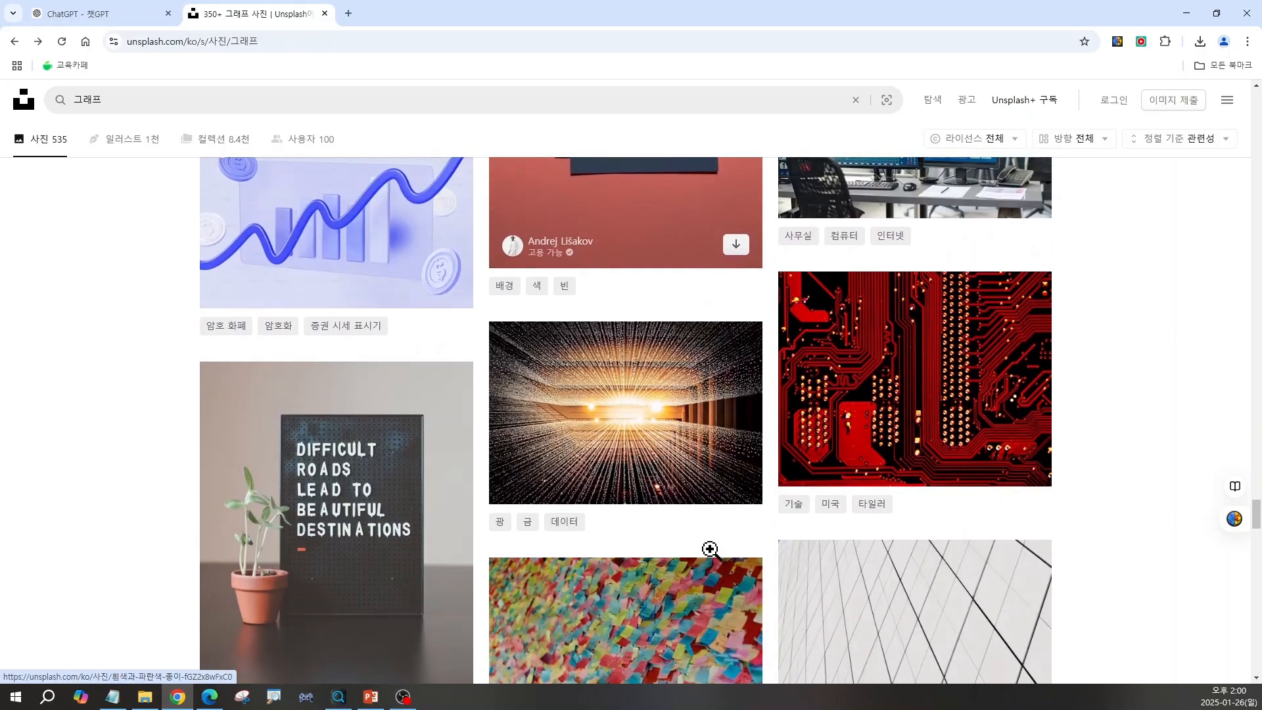
pyautogui.scroll(-11, 710, 562)
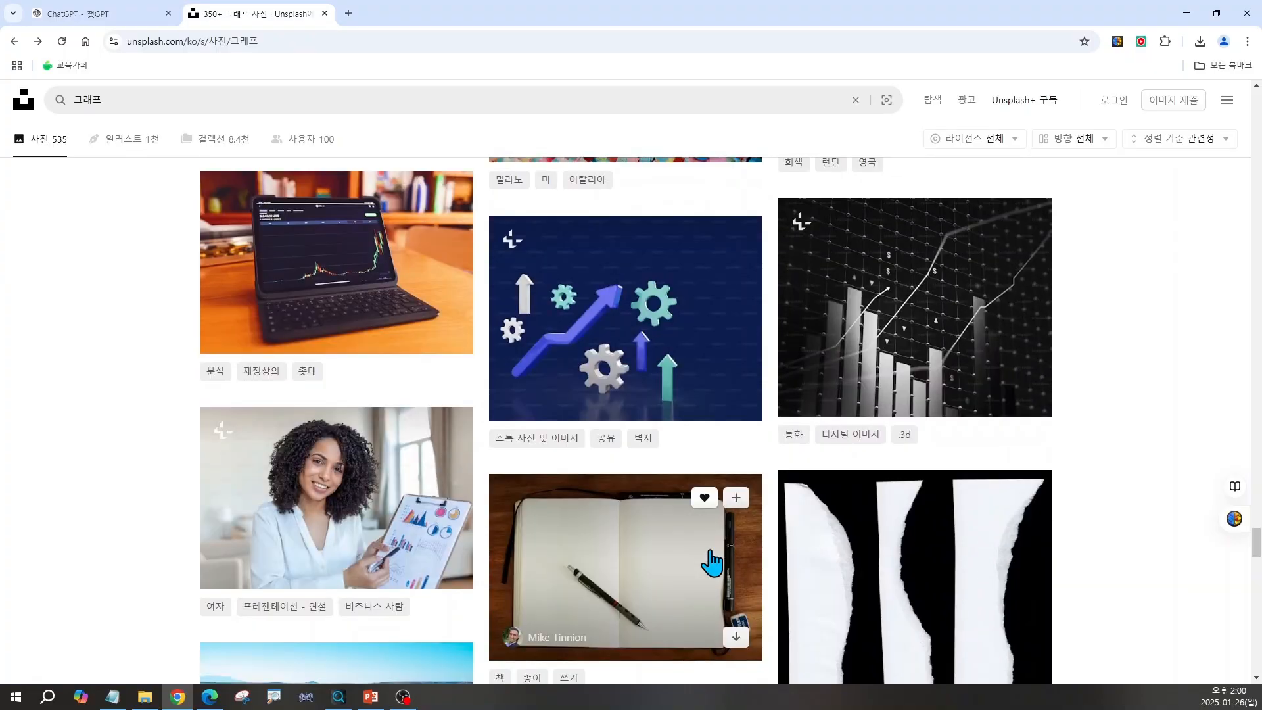
pyautogui.scroll(-10, 710, 548)
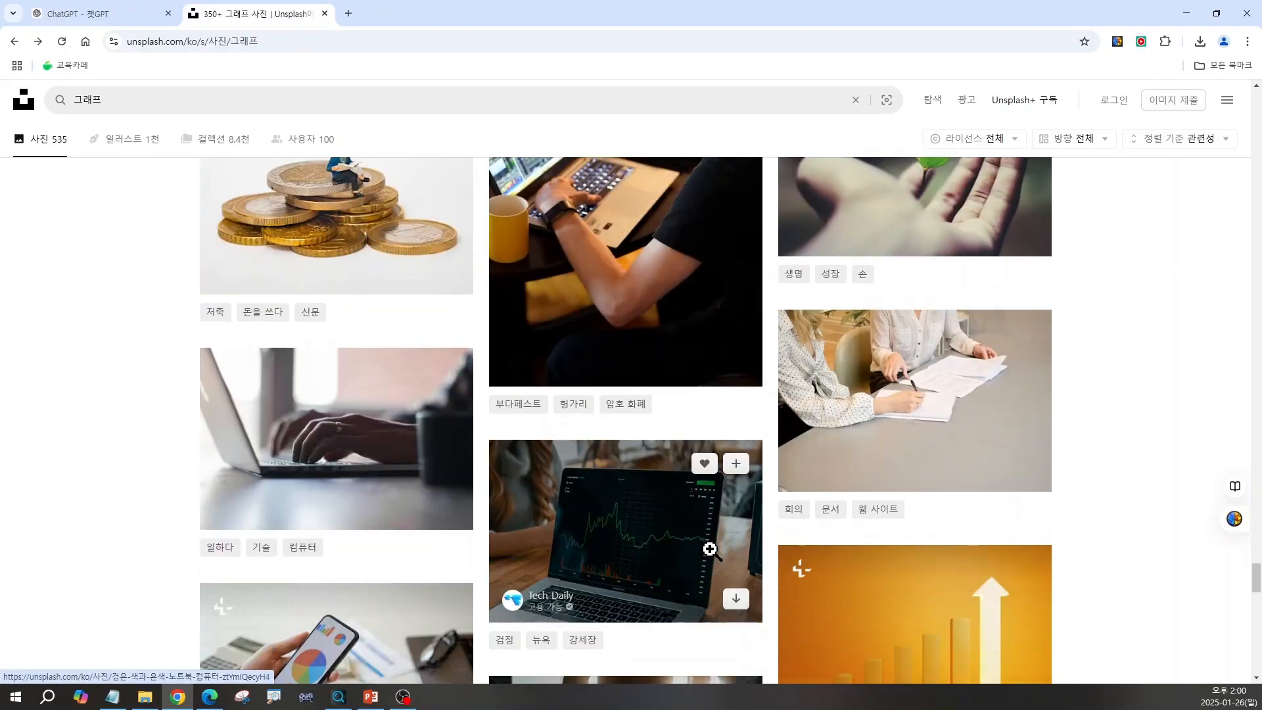
pyautogui.scroll(-5, 711, 551)
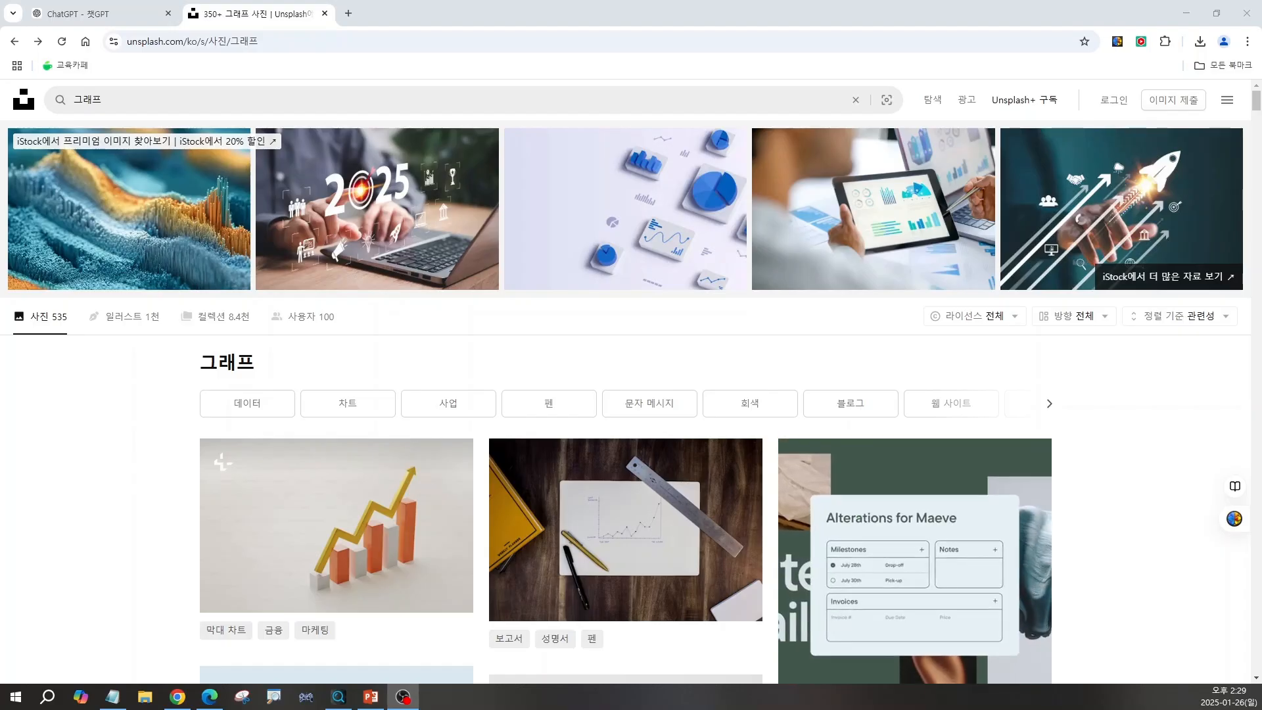
# - Start a blank presentation in PowerPoint 2016 and insert bitcoin-2007769_1920.jpg from the 다운로드 folder on the title slide
pyautogui.click(16, 697)
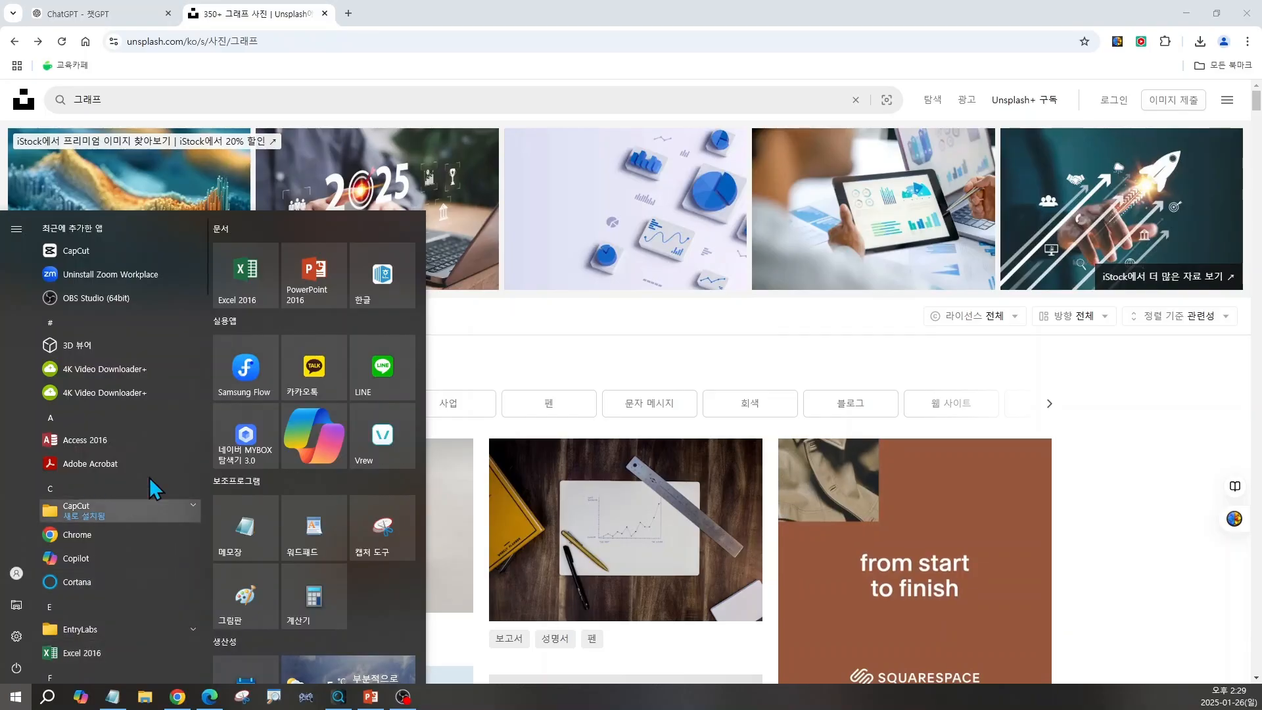
pyautogui.click(306, 287)
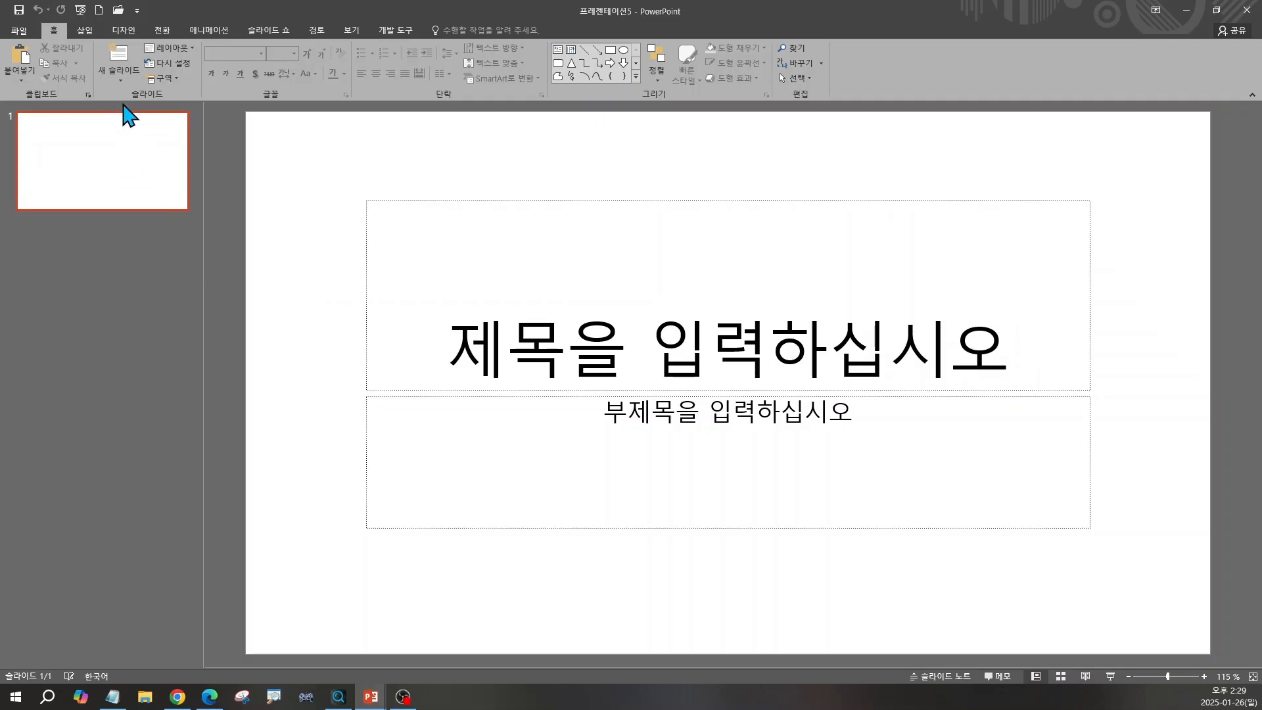
pyautogui.click(87, 32)
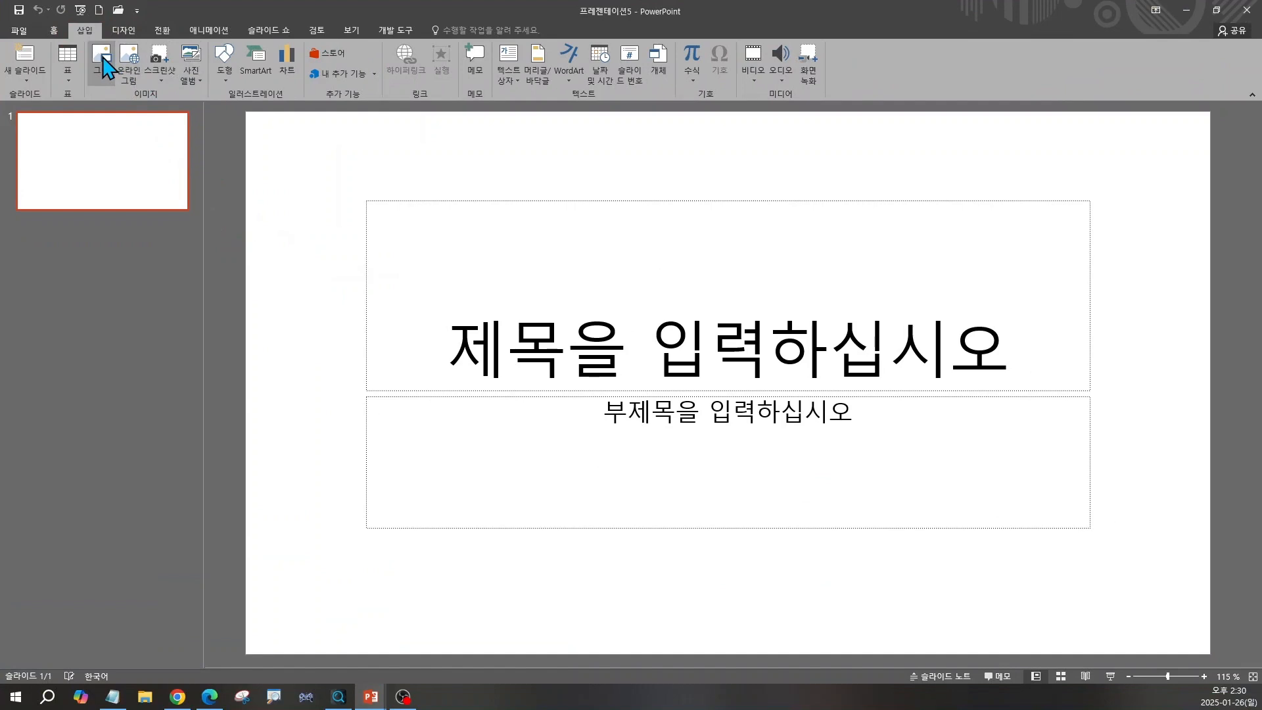
pyautogui.click(103, 60)
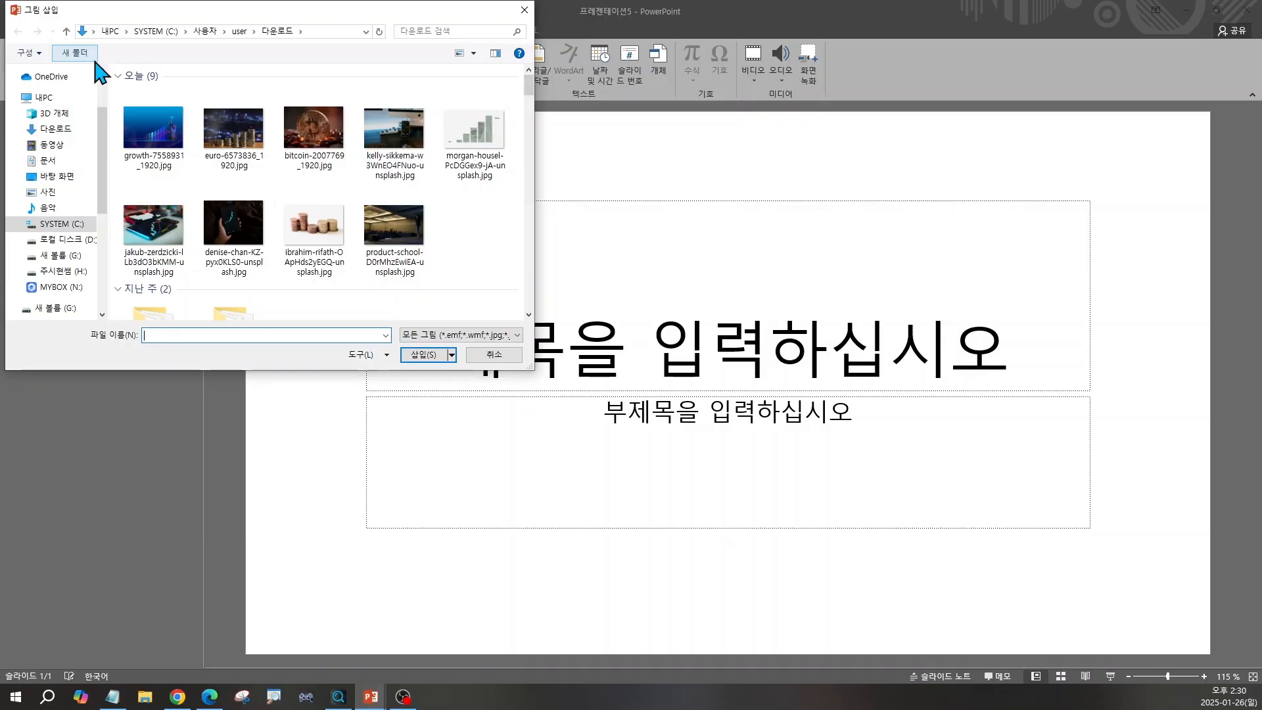
pyautogui.click(326, 146)
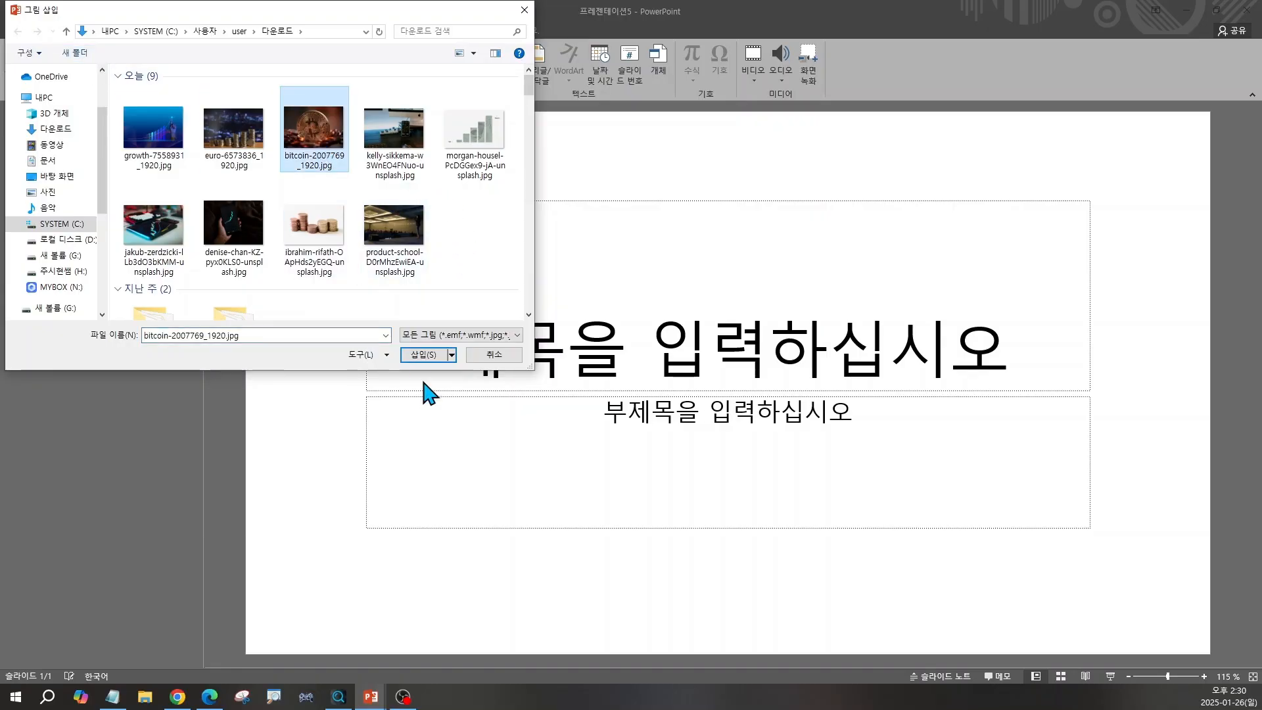
pyautogui.click(422, 359)
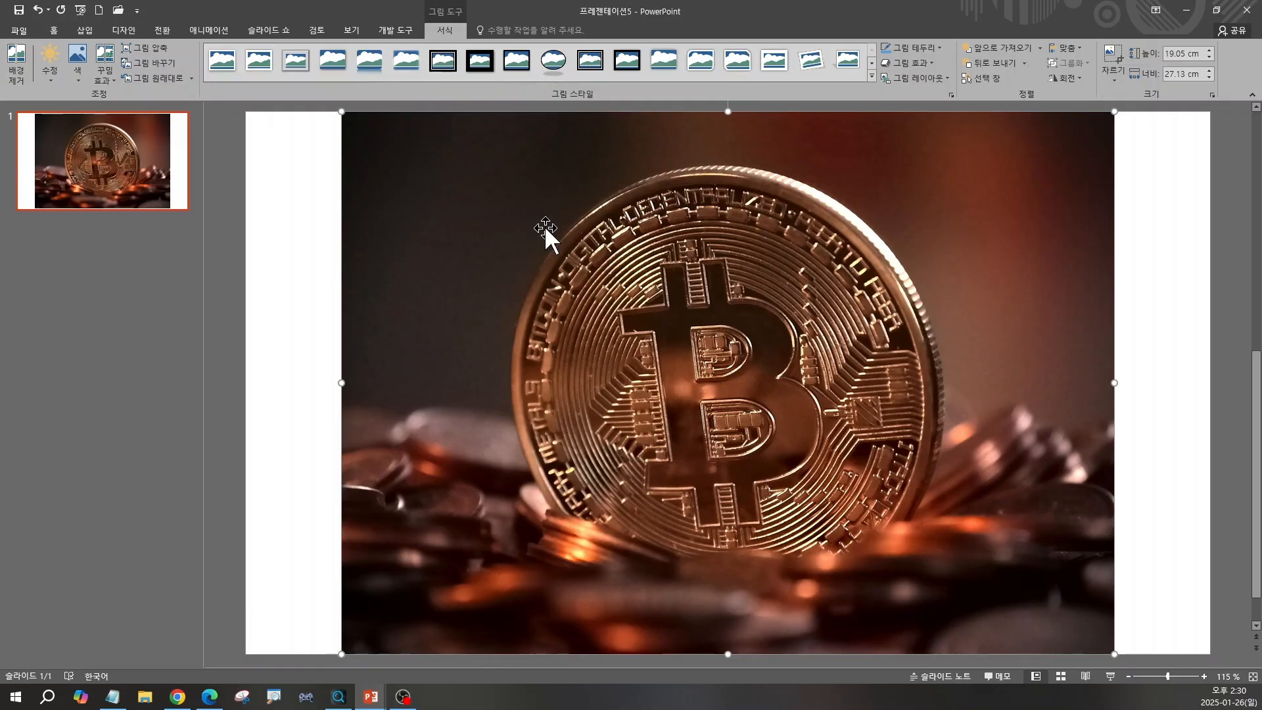
# - Align the bitcoin photo with the slide's left edge, stretch it to the full 33.87 cm slide width, and send it behind the placeholders
pyautogui.moveTo(559, 203); pyautogui.dragTo(466, 206)
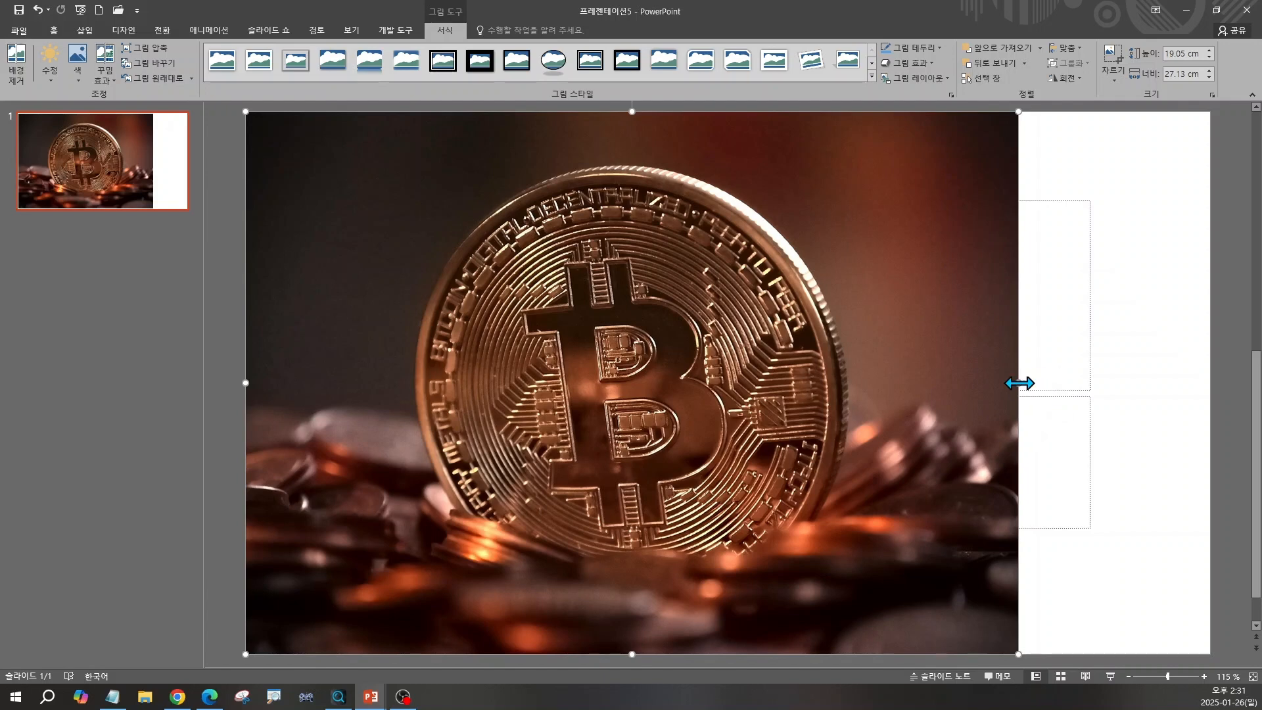
pyautogui.moveTo(1018, 383); pyautogui.dragTo(1209, 378)
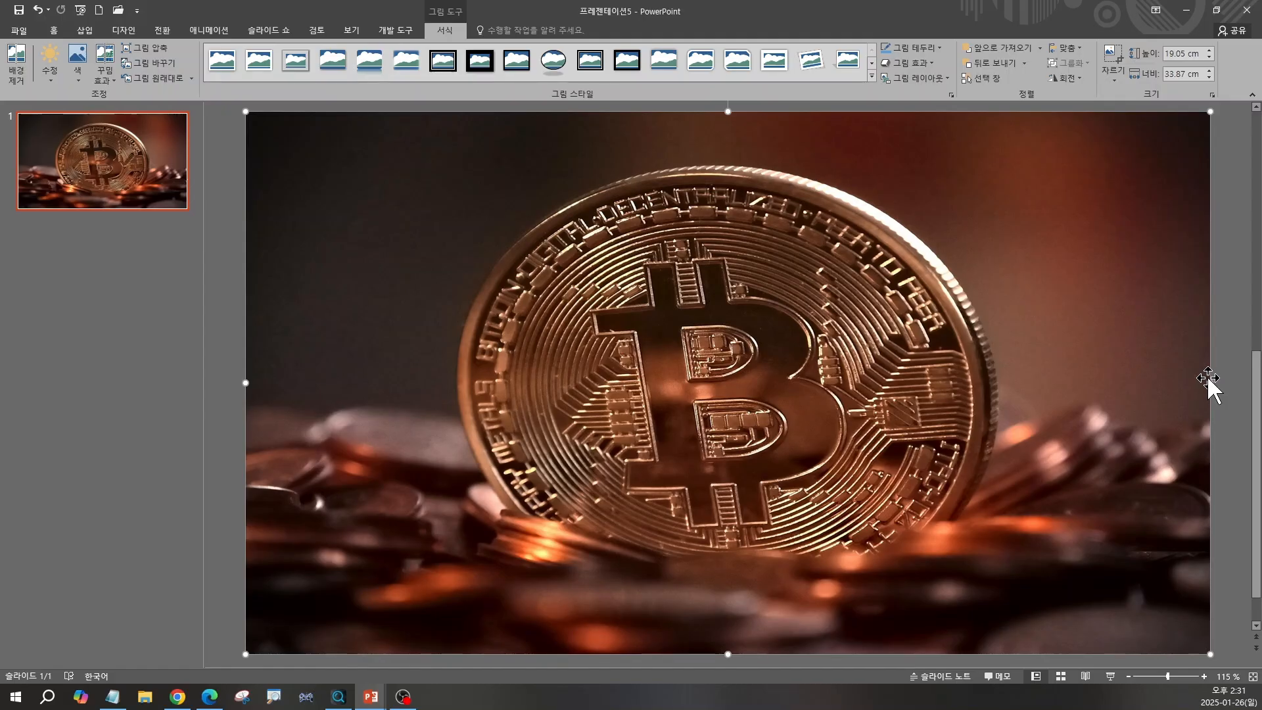
pyautogui.rightClick(1054, 225)
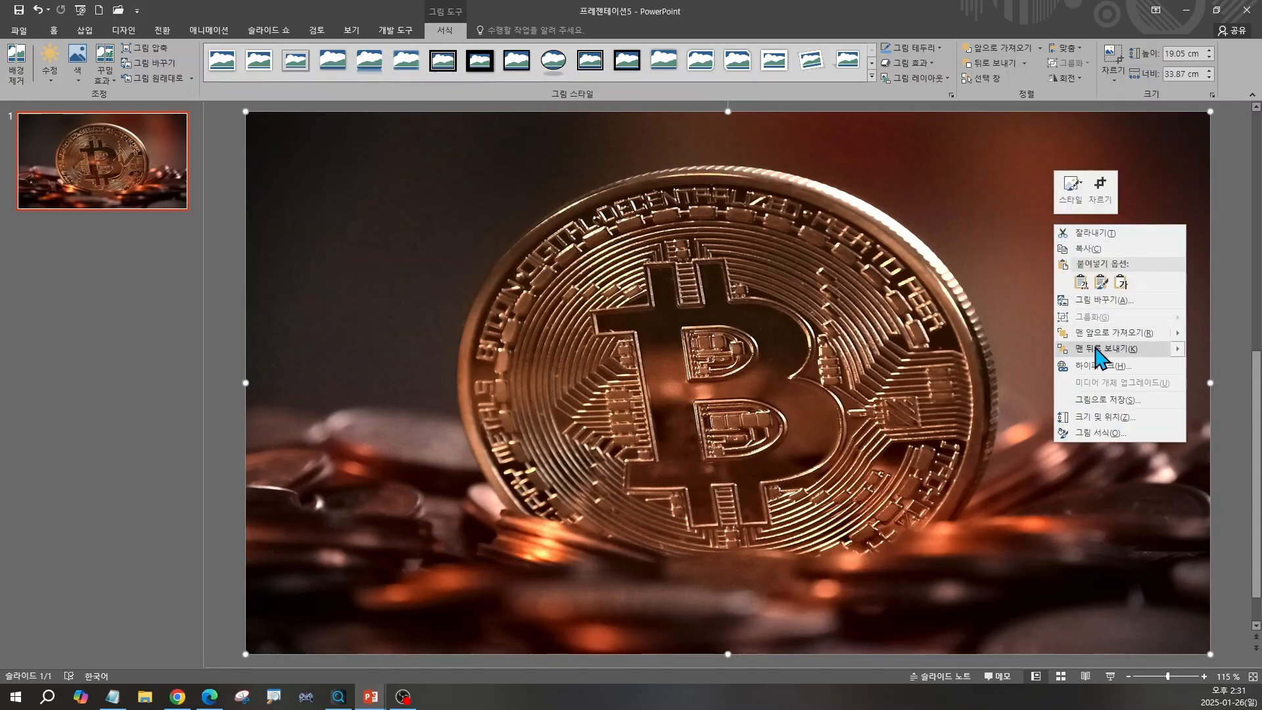
pyautogui.moveTo(1095, 349)
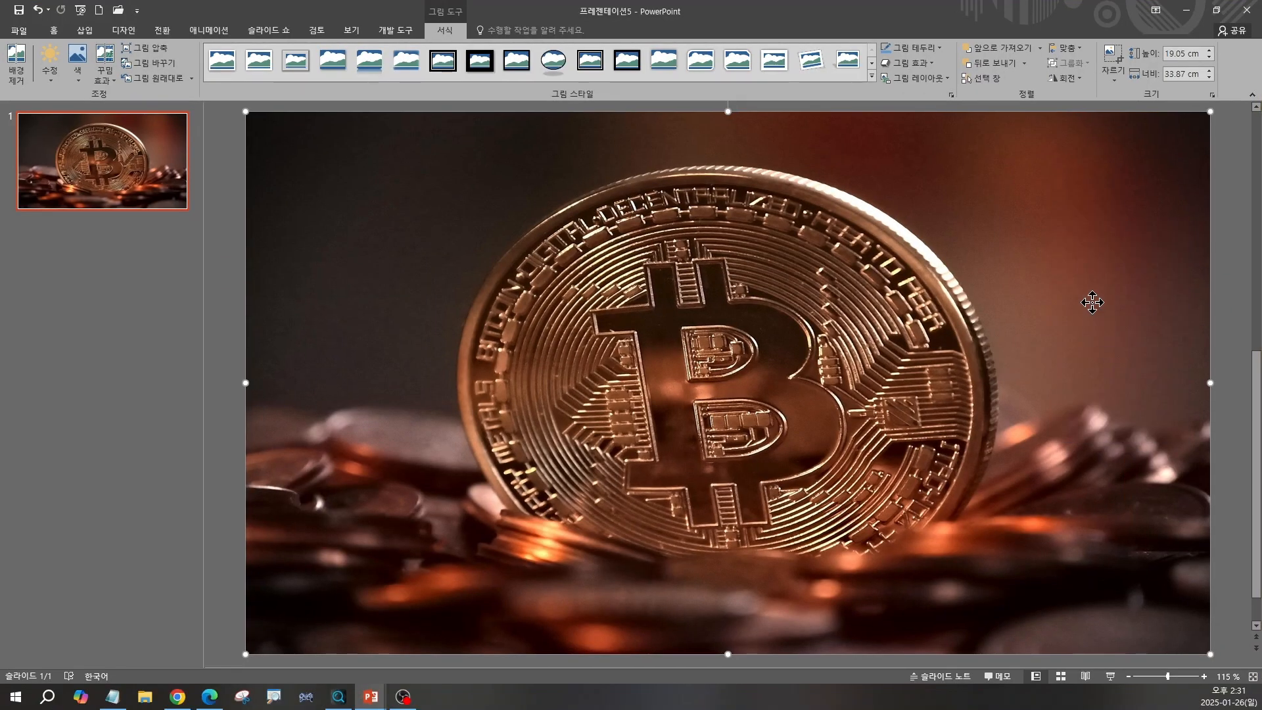
pyautogui.rightClick(1092, 302)
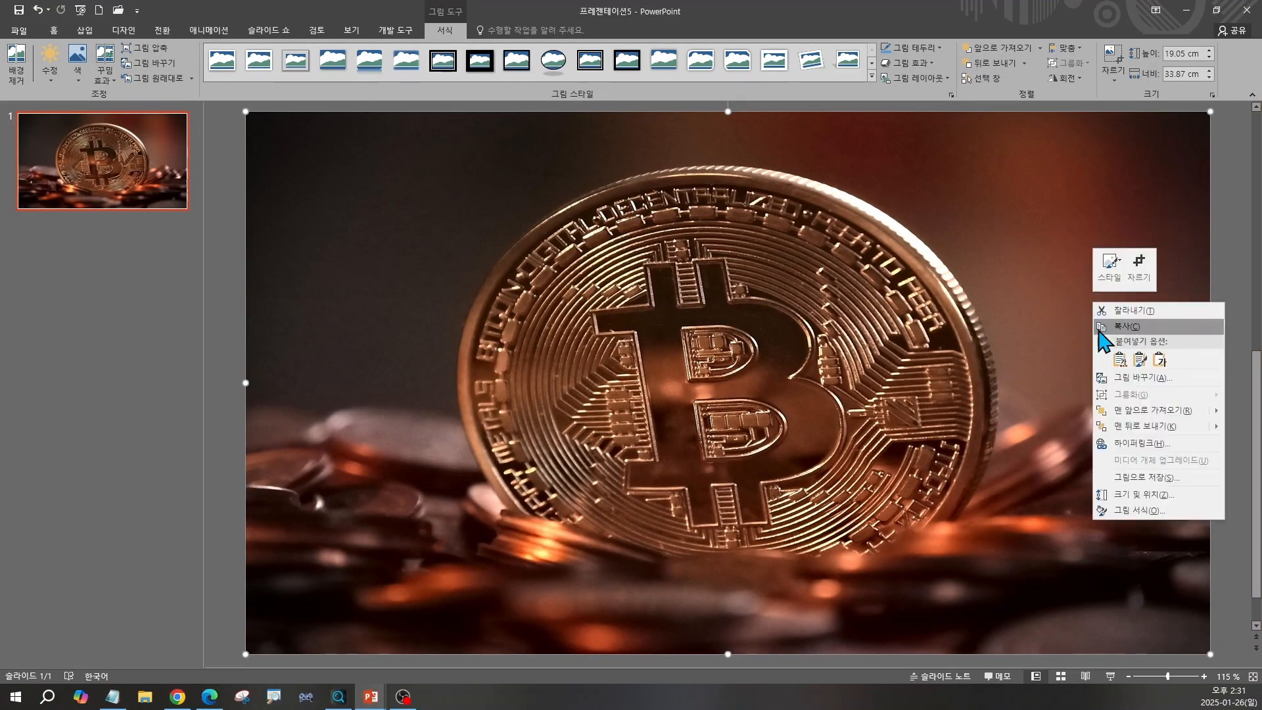
pyautogui.click(1134, 426)
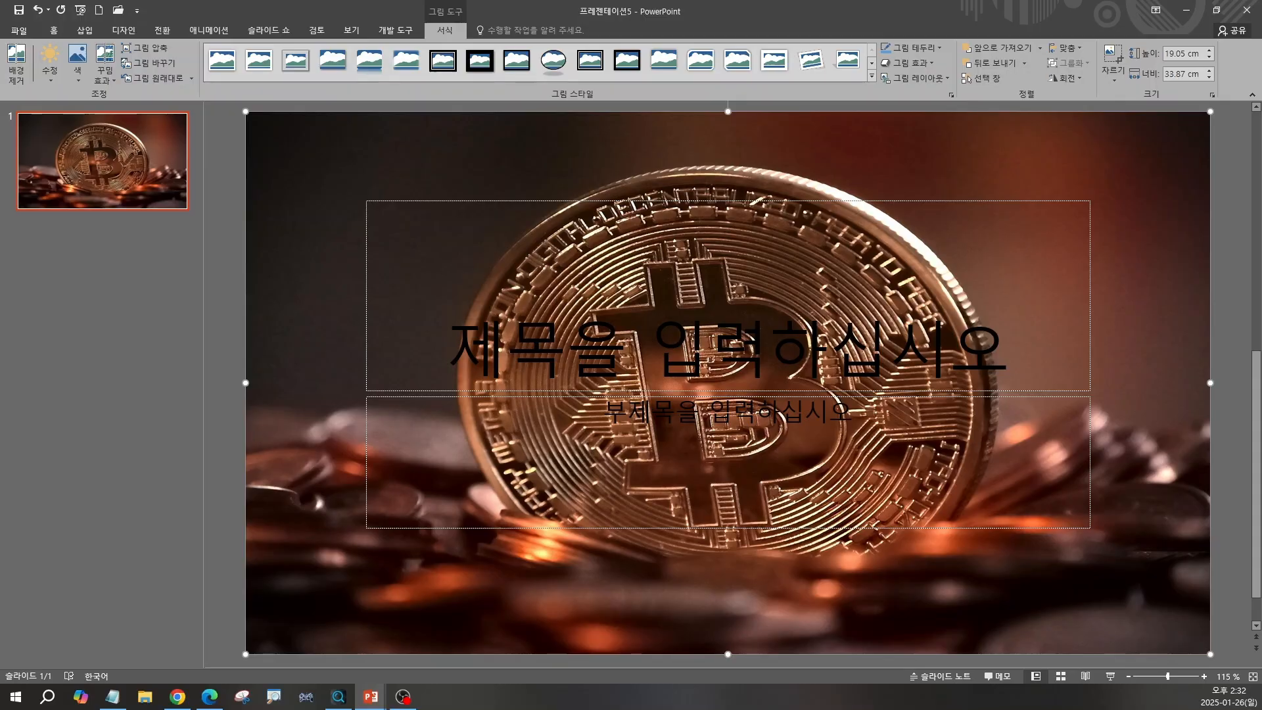
# - Change the slide's layout to 제목 및 내용
pyautogui.click(53, 31)
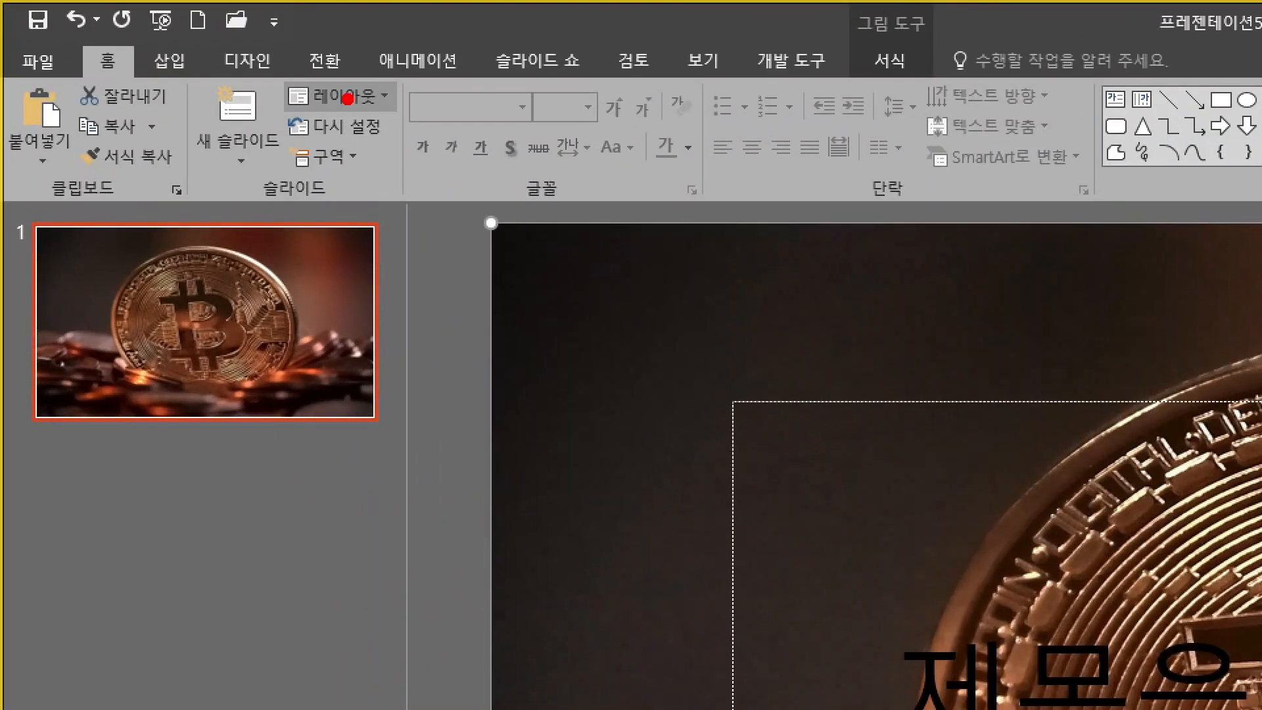
pyautogui.moveTo(187, 65); pyautogui.dragTo(129, 38)
pyautogui.moveTo(257, 76)
pyautogui.mouseDown()
pyautogui.moveTo(392, 80)
pyautogui.moveTo(386, 128)
pyautogui.moveTo(593, 597)
pyautogui.mouseUp()
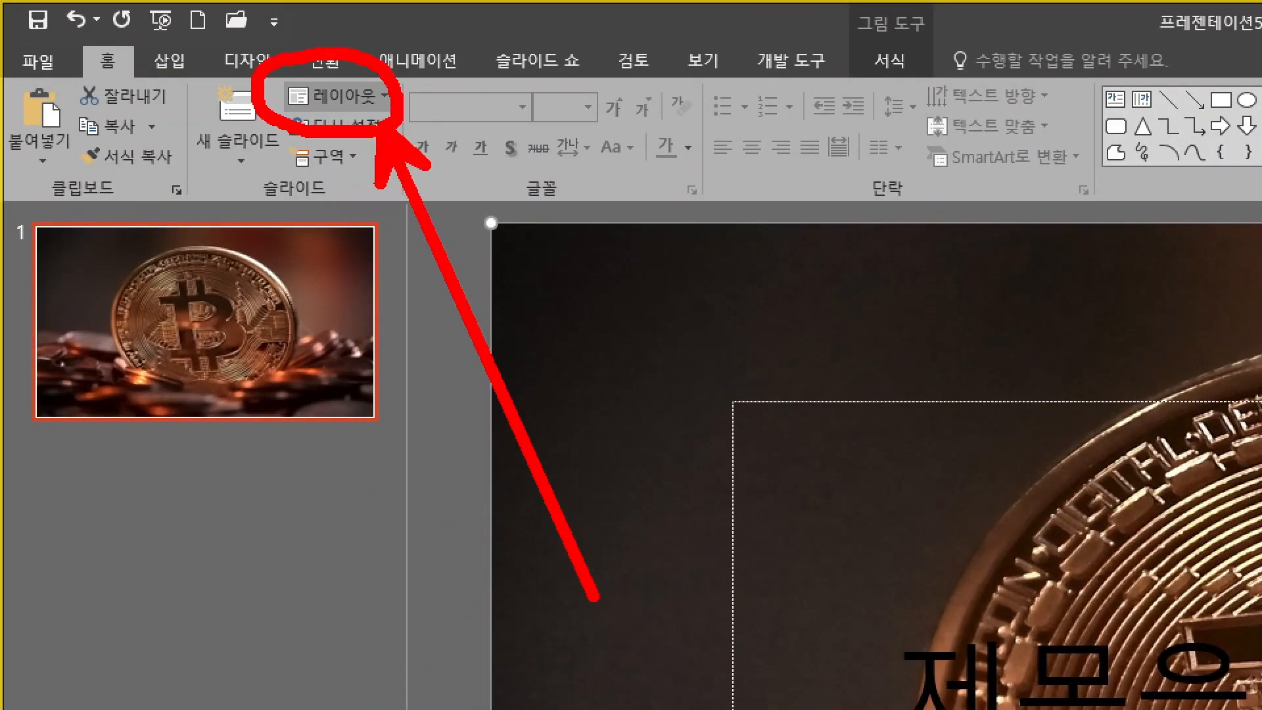
pyautogui.press('Escape')
pyautogui.click(374, 99)
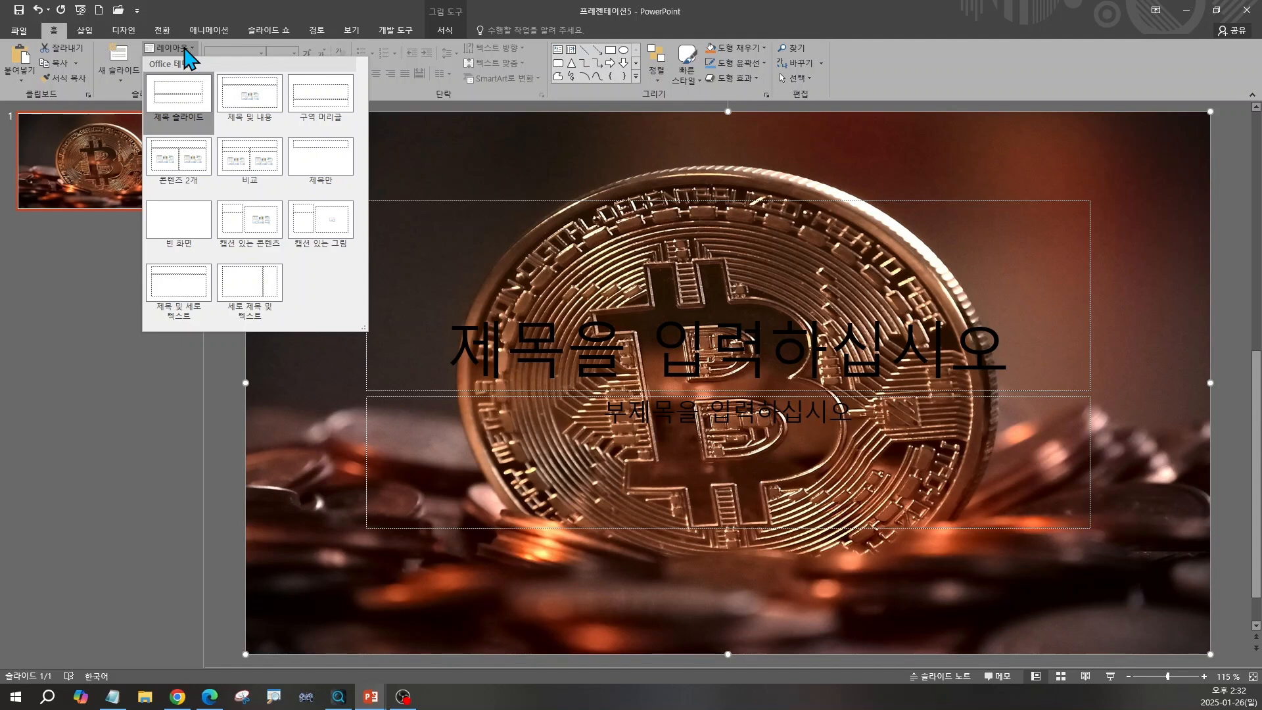
pyautogui.click(259, 109)
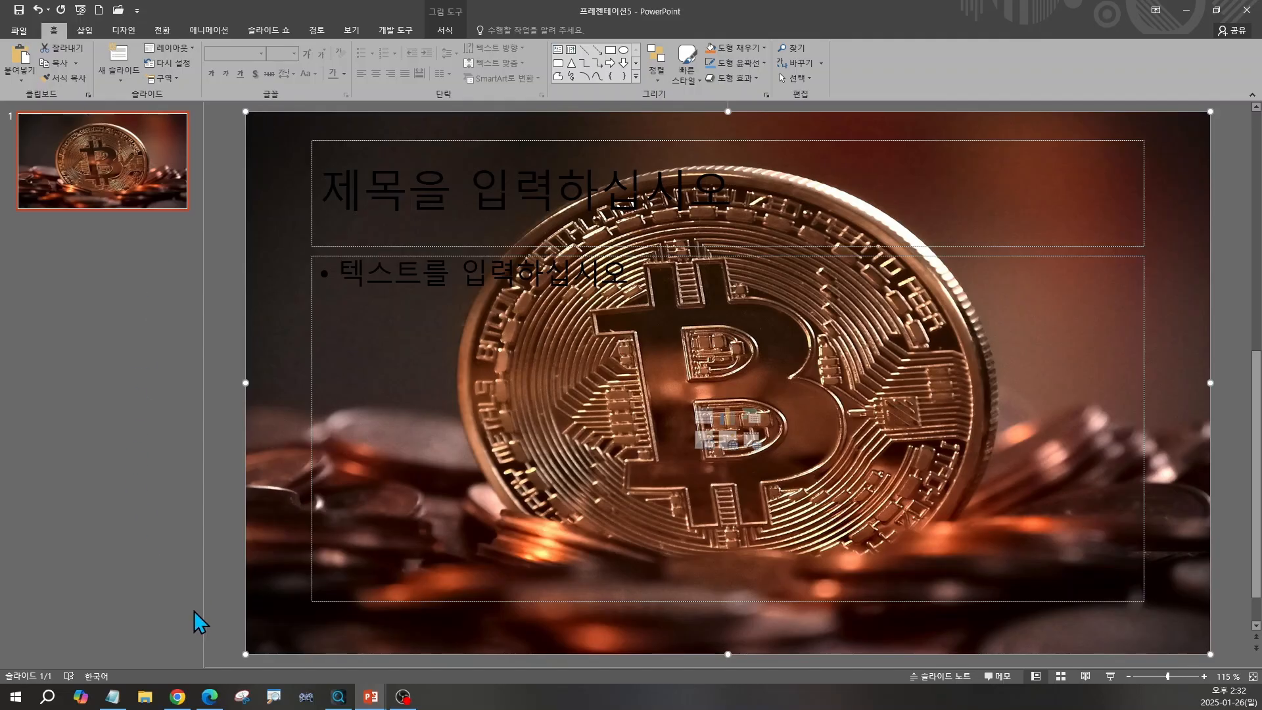
# - Switch to the ChatGPT answer in Chrome and copy the slide 1 title "소액 투자로 시작하는 스마트 재테크" without its quotation marks
pyautogui.click(183, 704)
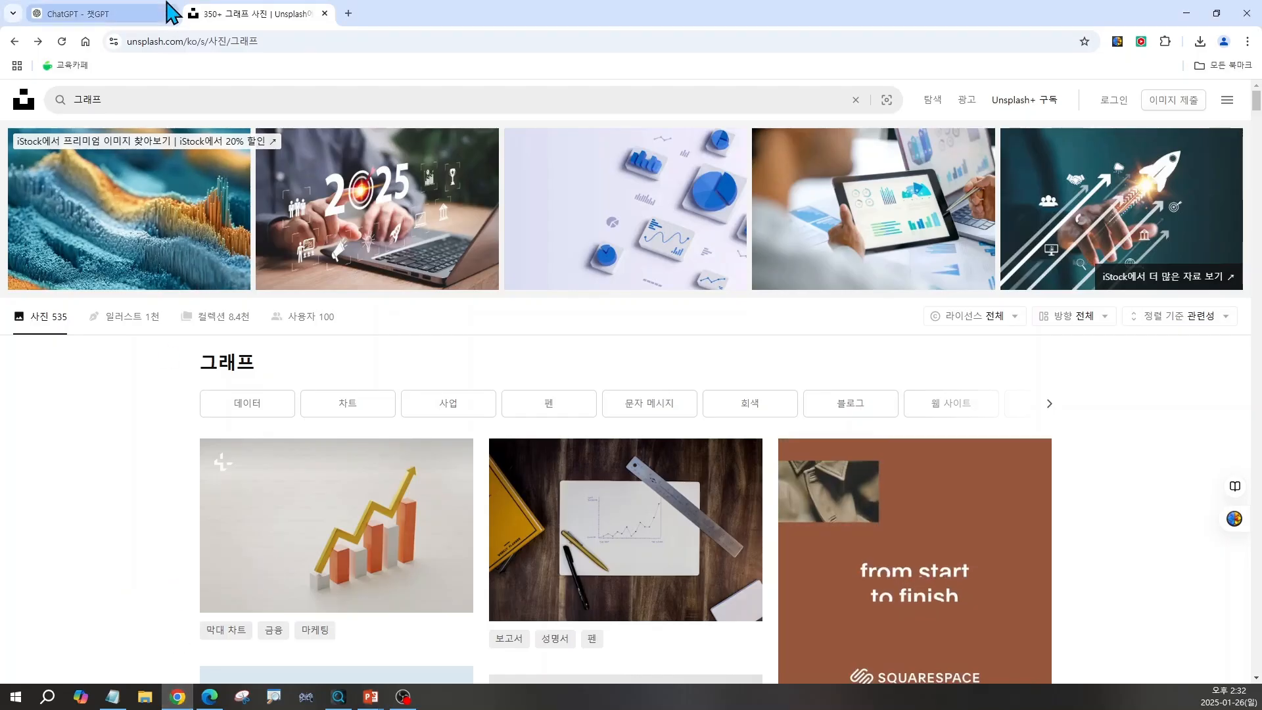
pyautogui.click(117, 15)
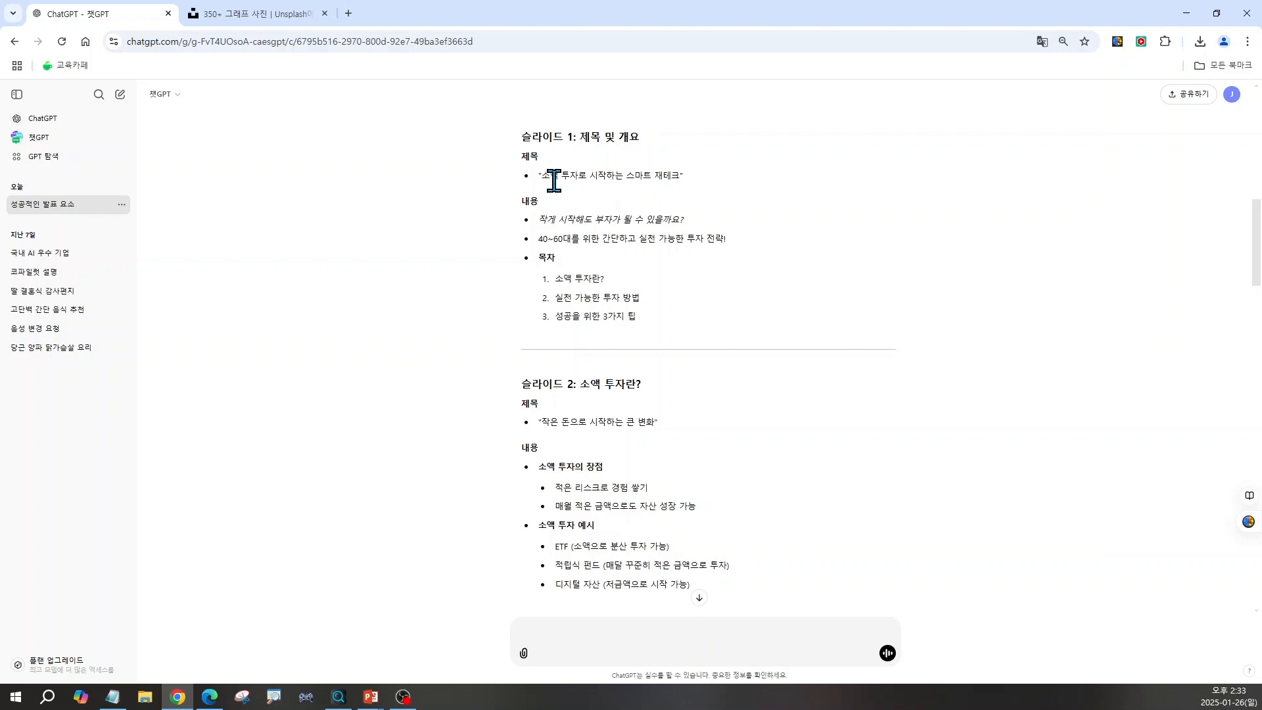
pyautogui.moveTo(541, 175); pyautogui.dragTo(675, 178)
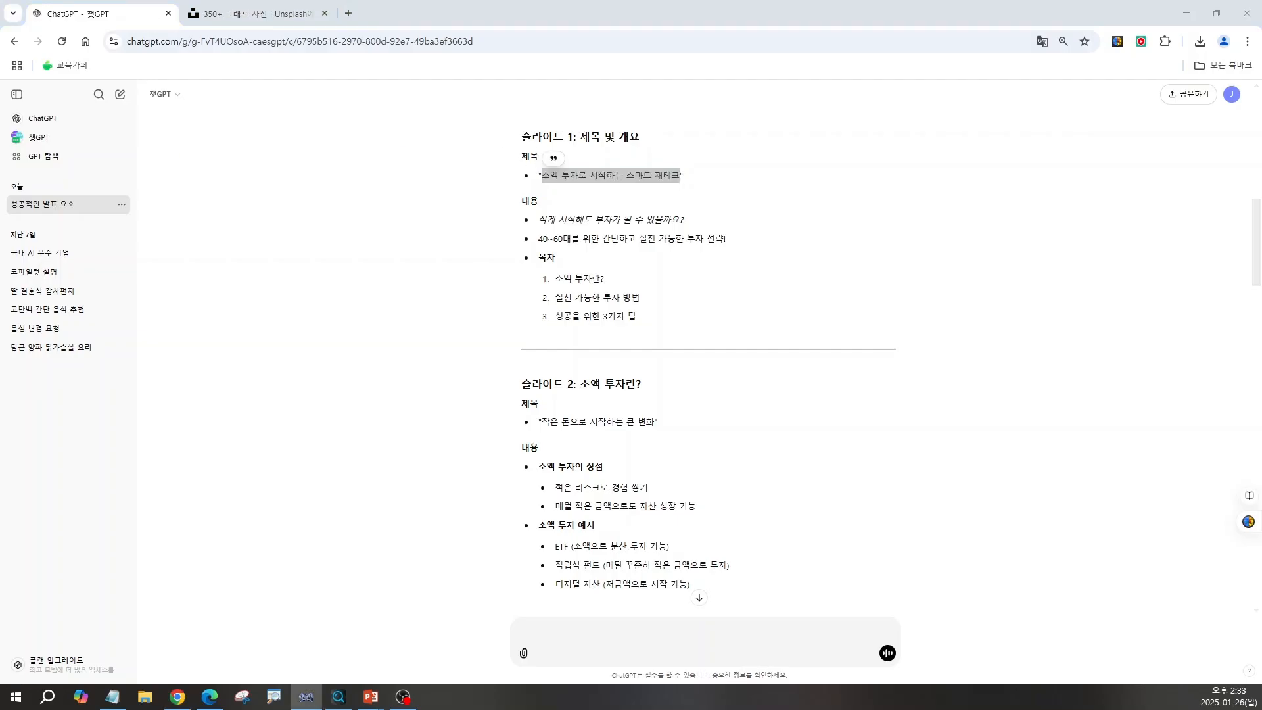
pyautogui.moveTo(224, 487); pyautogui.dragTo(557, 282)
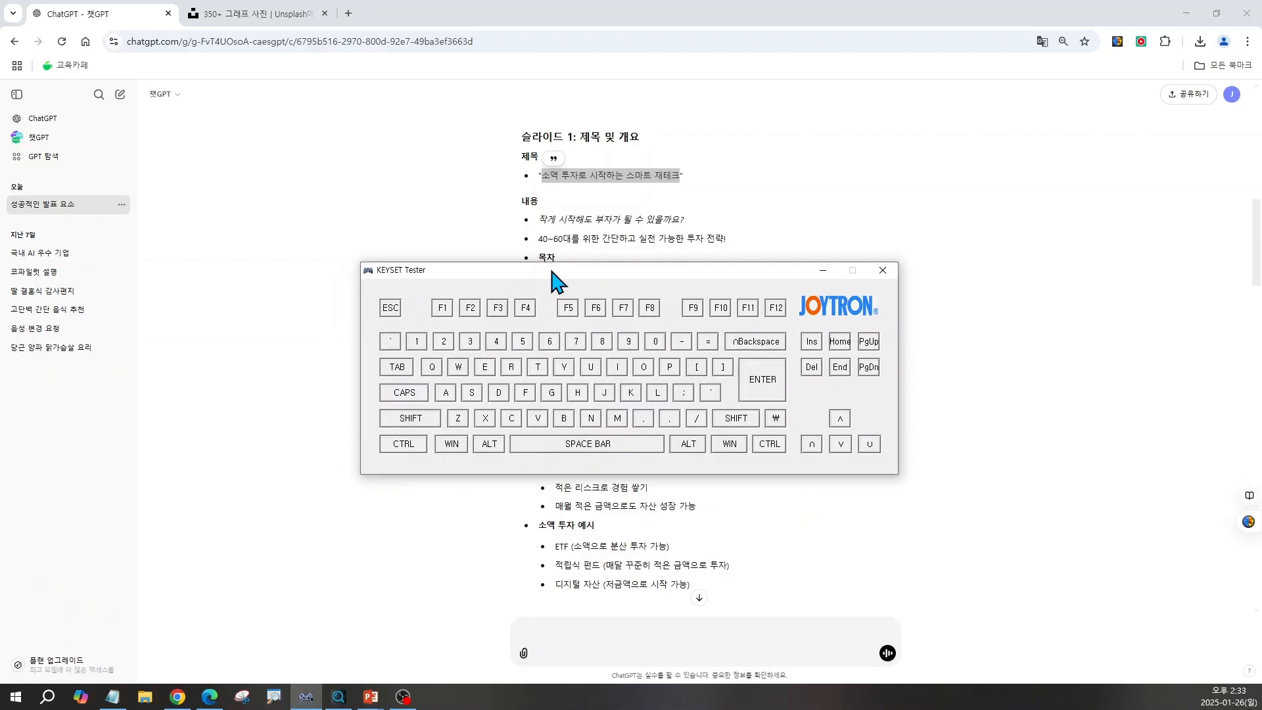
pyautogui.hotkey('ctrl', 'c')
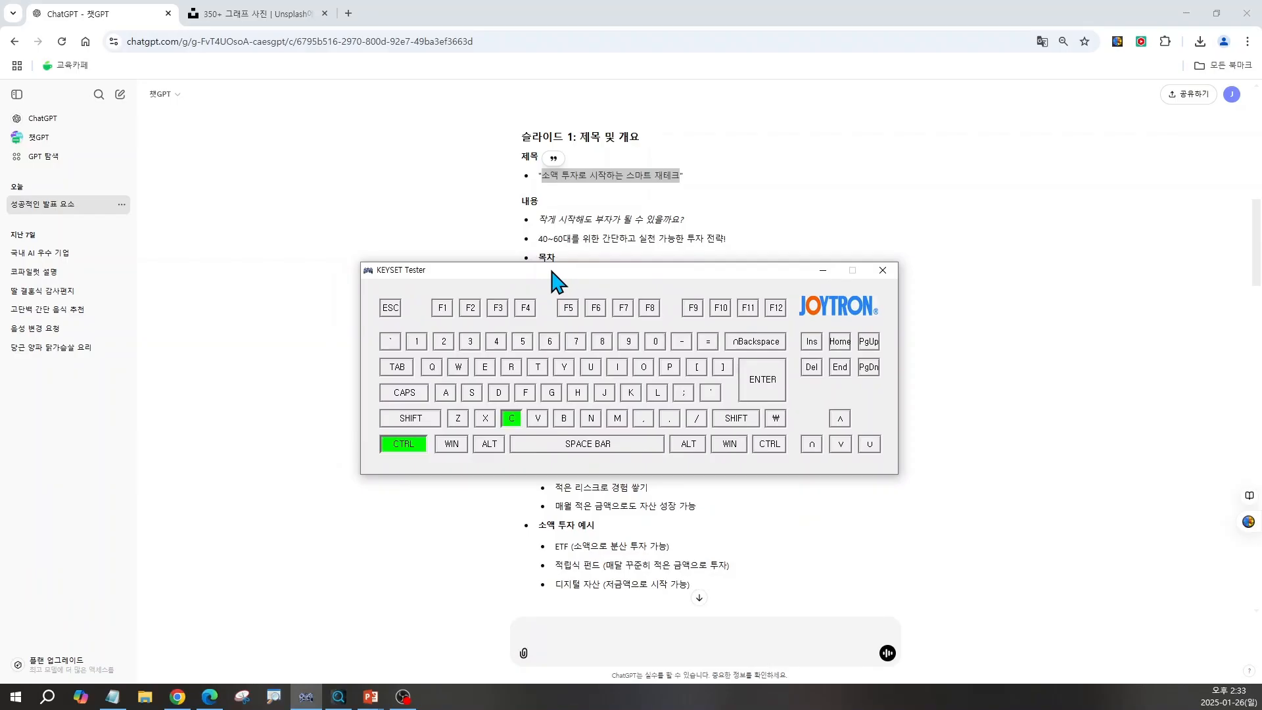
pyautogui.click(822, 270)
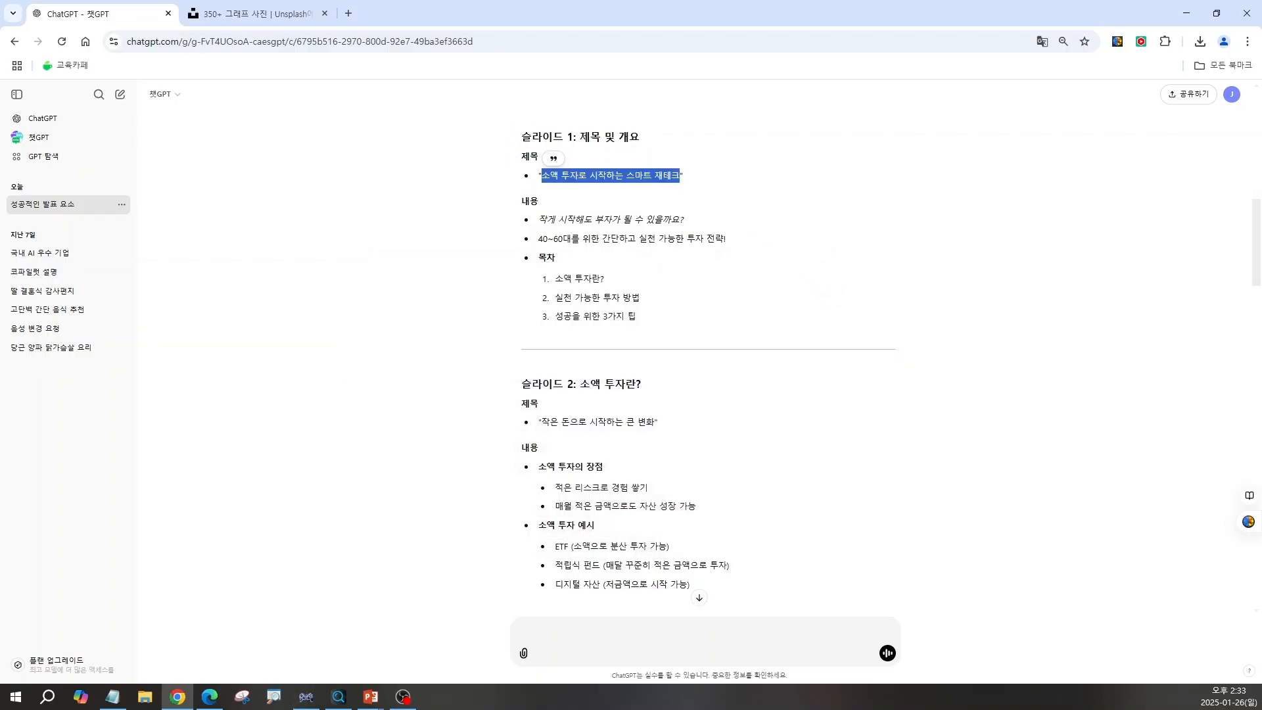
# - Return to PowerPoint and paste the copied title "소액 투자로 시작하는 스마트 재테크" into the slide's title placeholder
pyautogui.click(371, 696)
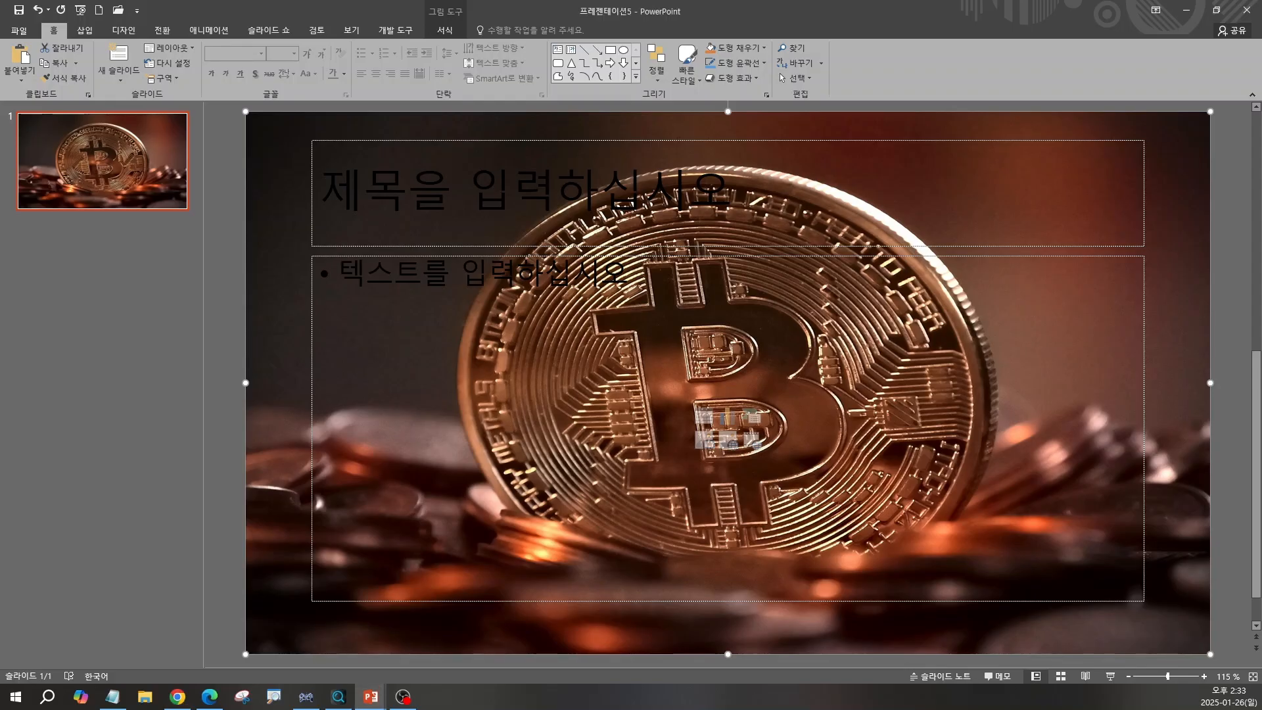
pyautogui.click(360, 184)
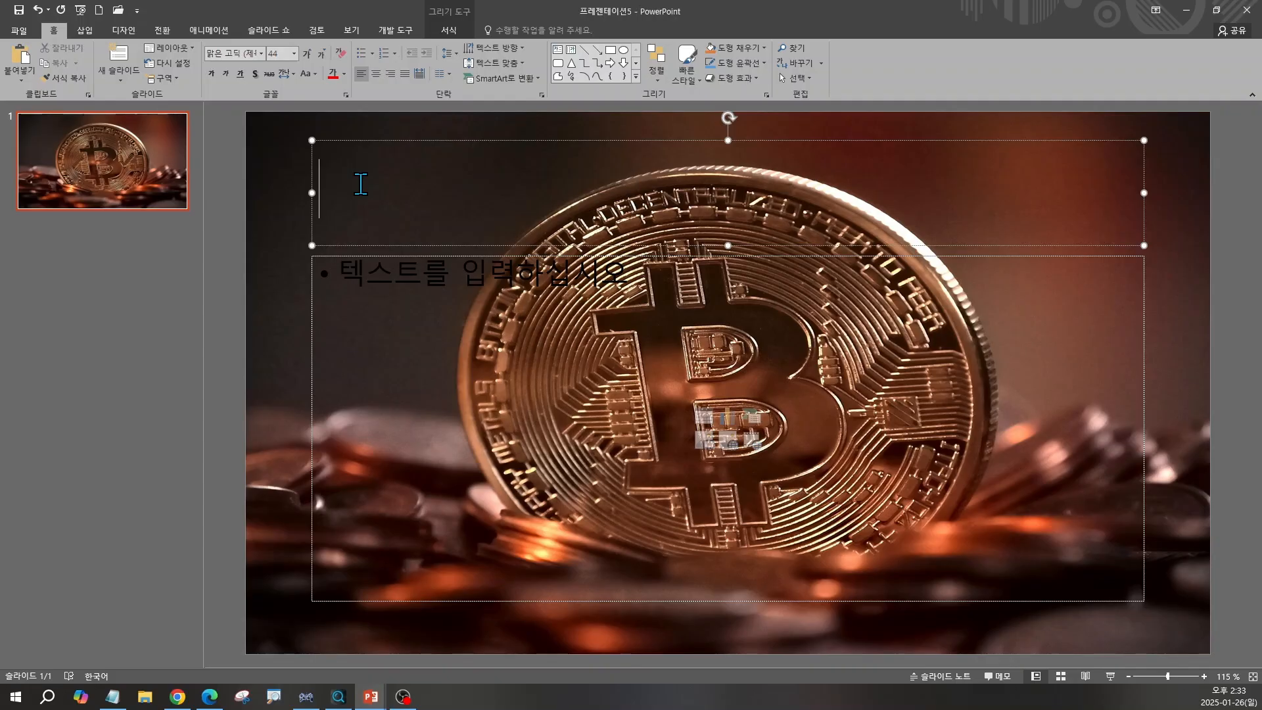
pyautogui.hotkey('ctrl', 'v')
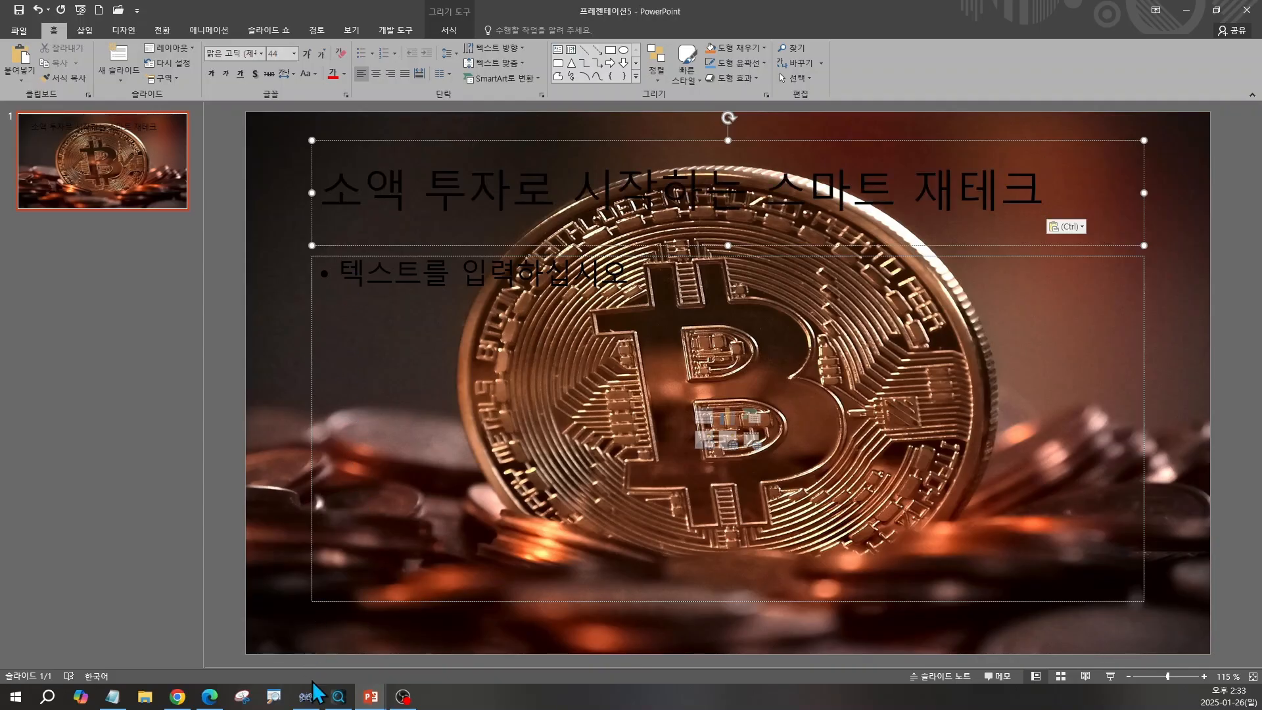
pyautogui.click(312, 703)
pyautogui.hotkey('ctrl', 'v')
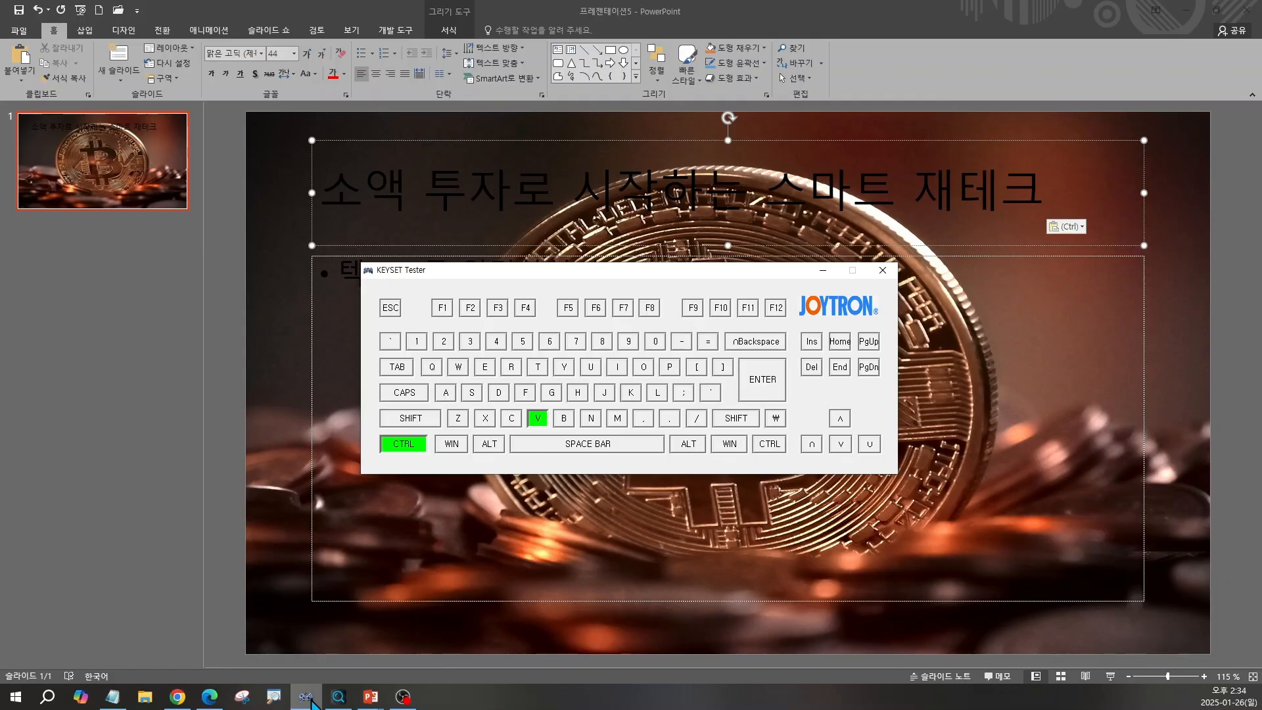
pyautogui.click(822, 271)
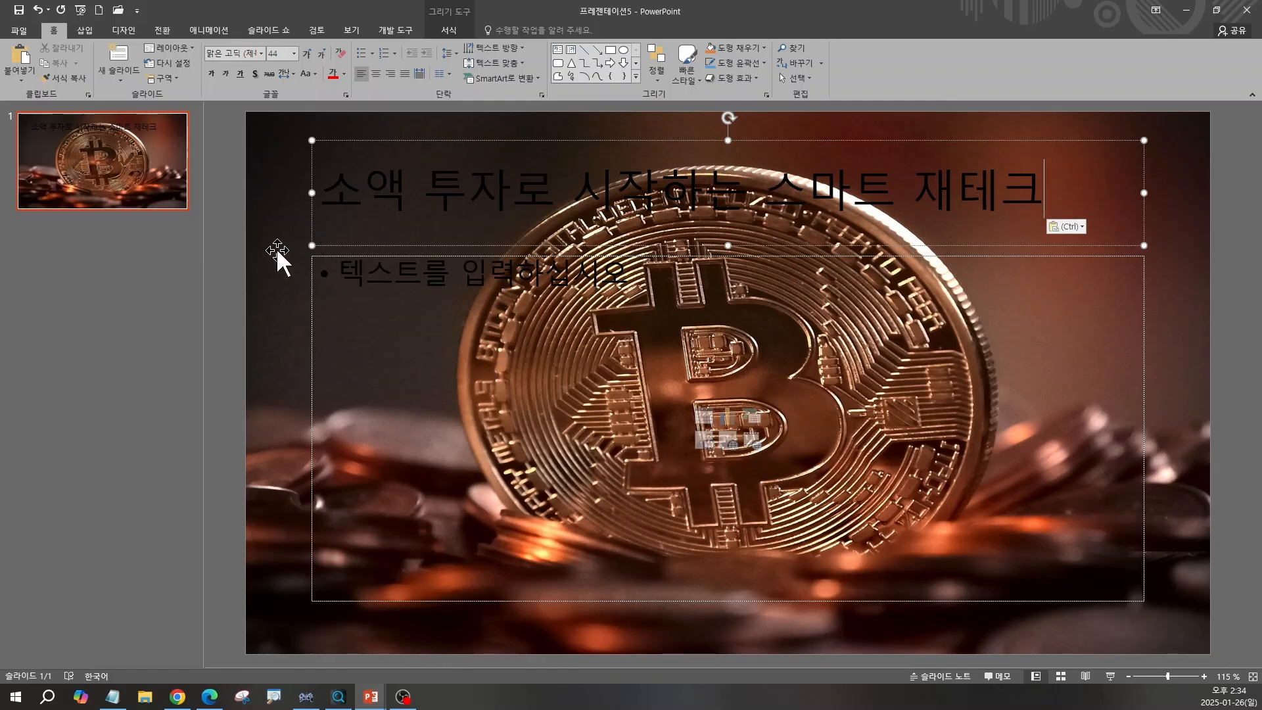
# - In the ChatGPT answer, copy the first two 내용 lines of slide 1, from "작게 시작해도" through "투자 전략!"
pyautogui.click(177, 697)
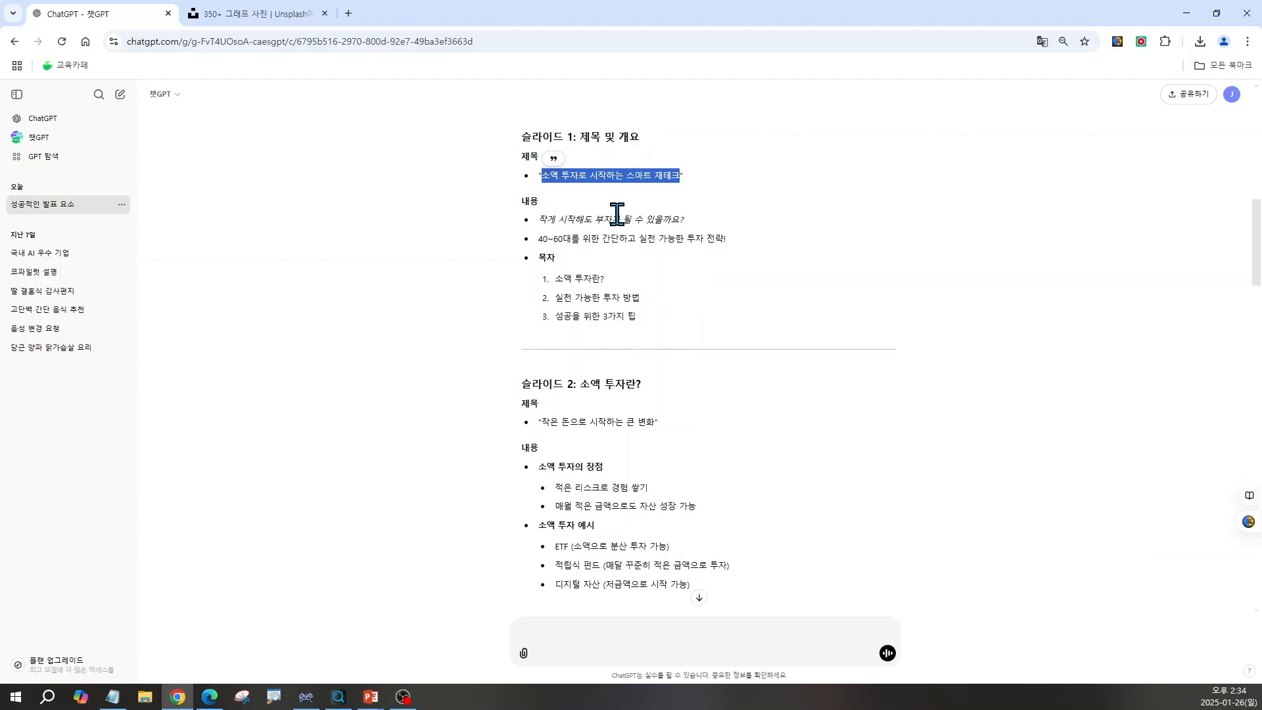
pyautogui.moveTo(538, 215); pyautogui.dragTo(744, 248)
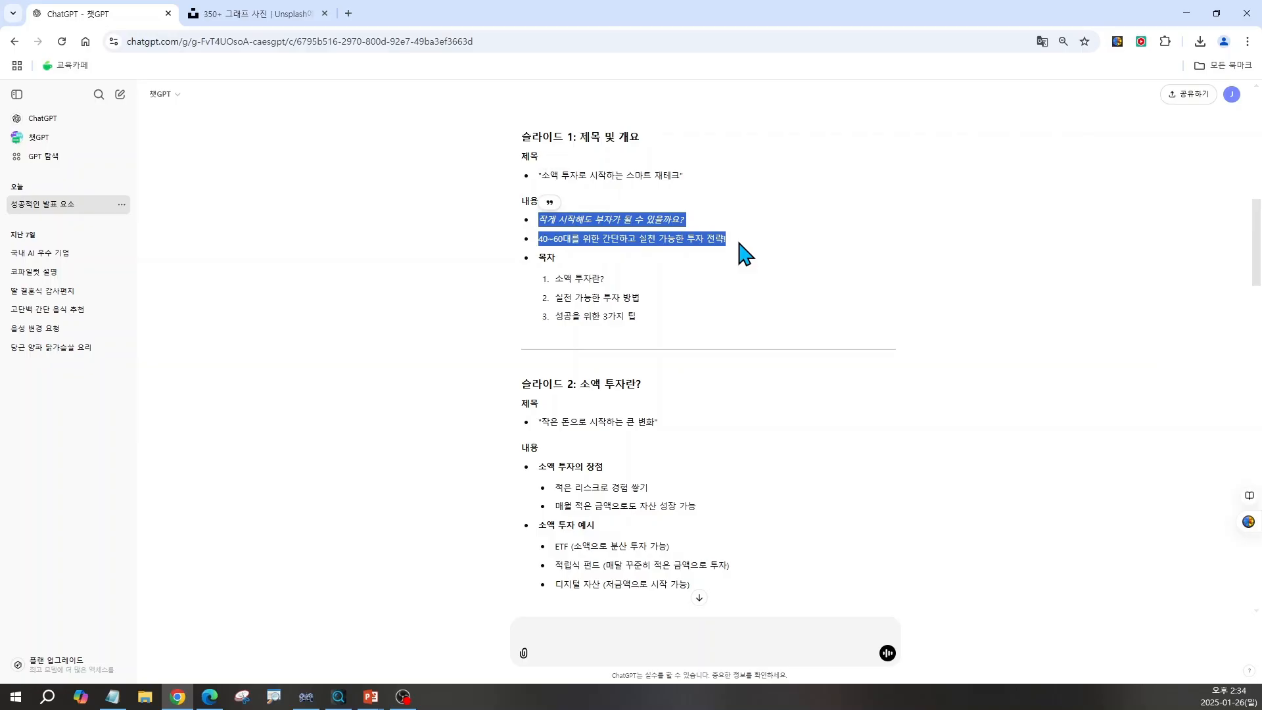
pyautogui.click(306, 698)
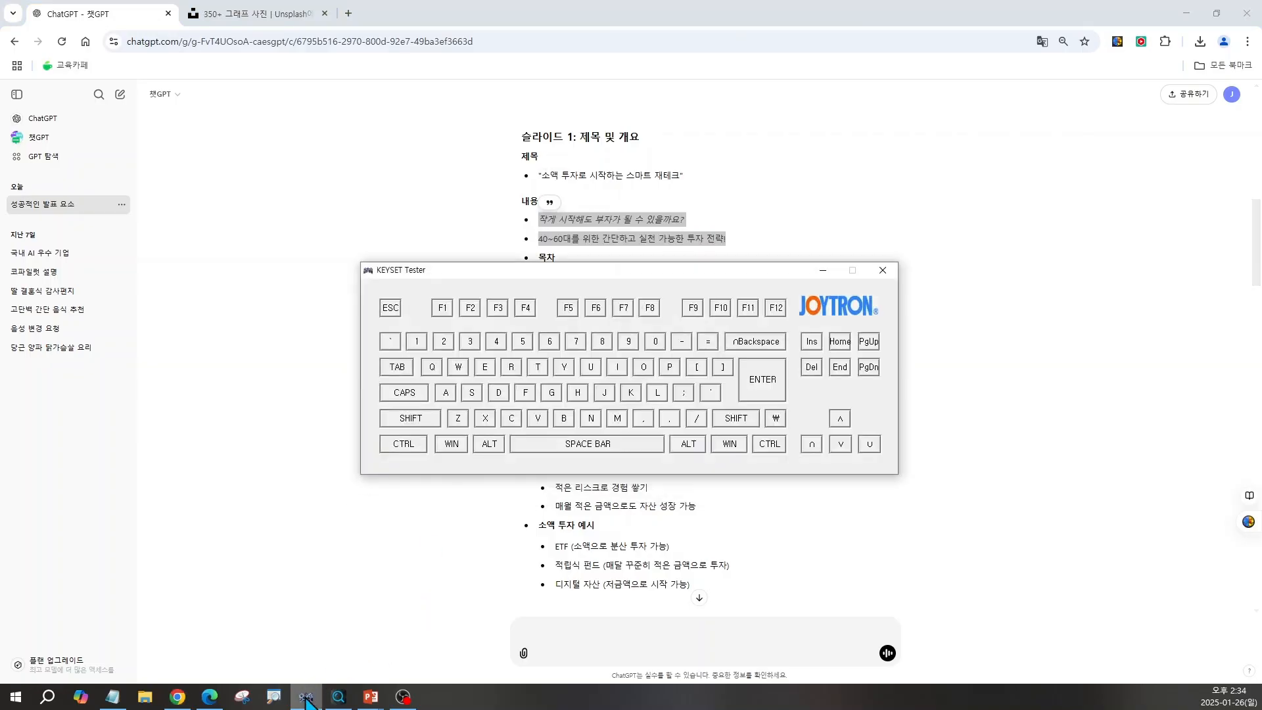
pyautogui.hotkey('ctrl', 'c')
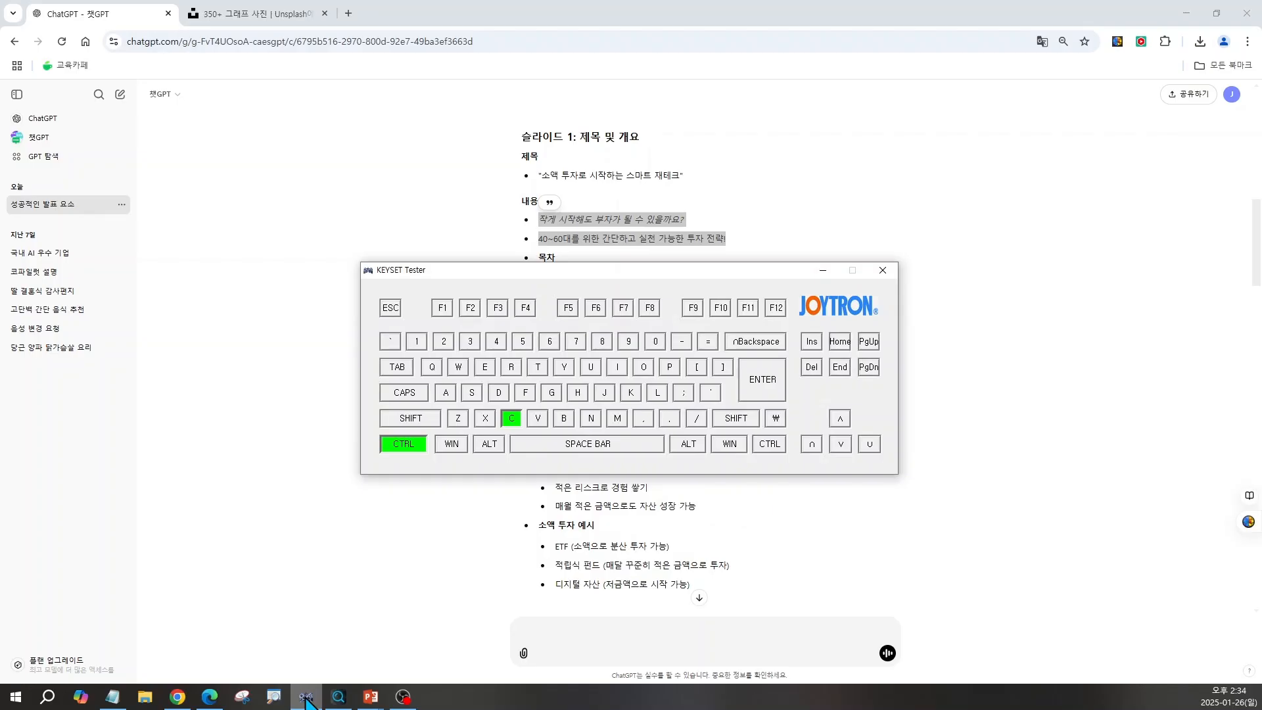
pyautogui.click(305, 698)
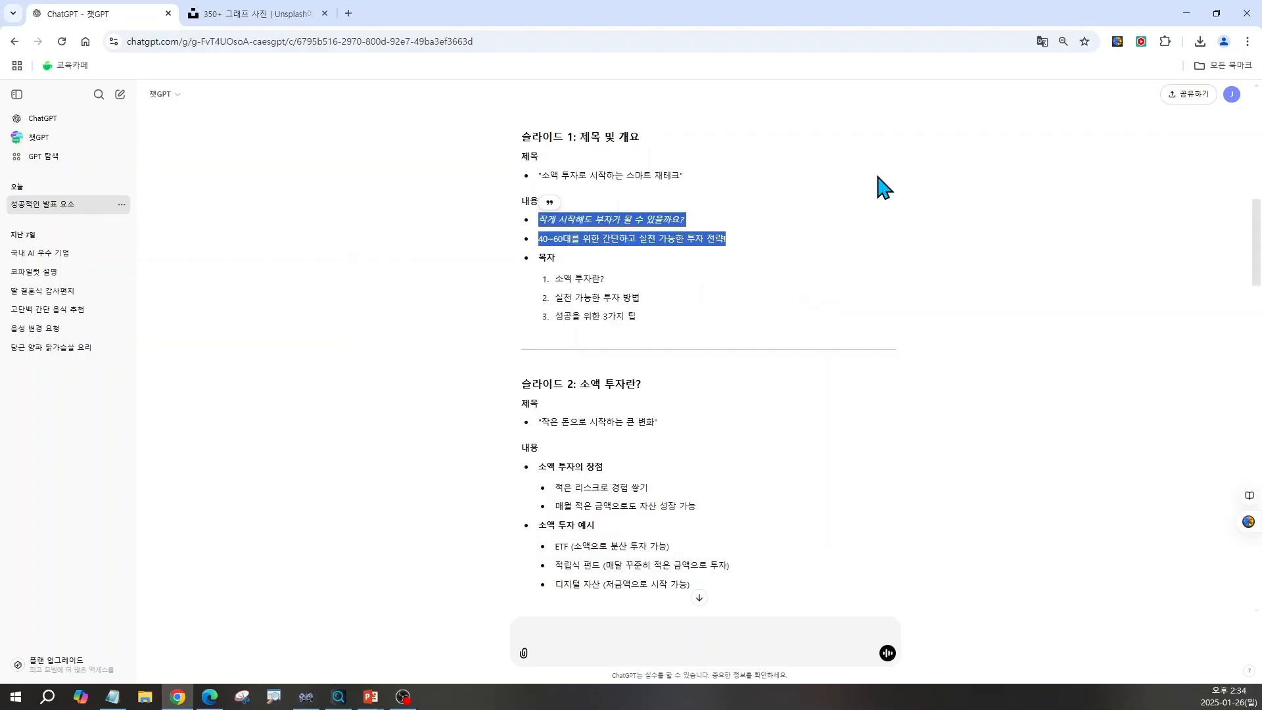
# - Return to PowerPoint and paste the two copied content lines into the body placeholder below the title
pyautogui.click(1187, 13)
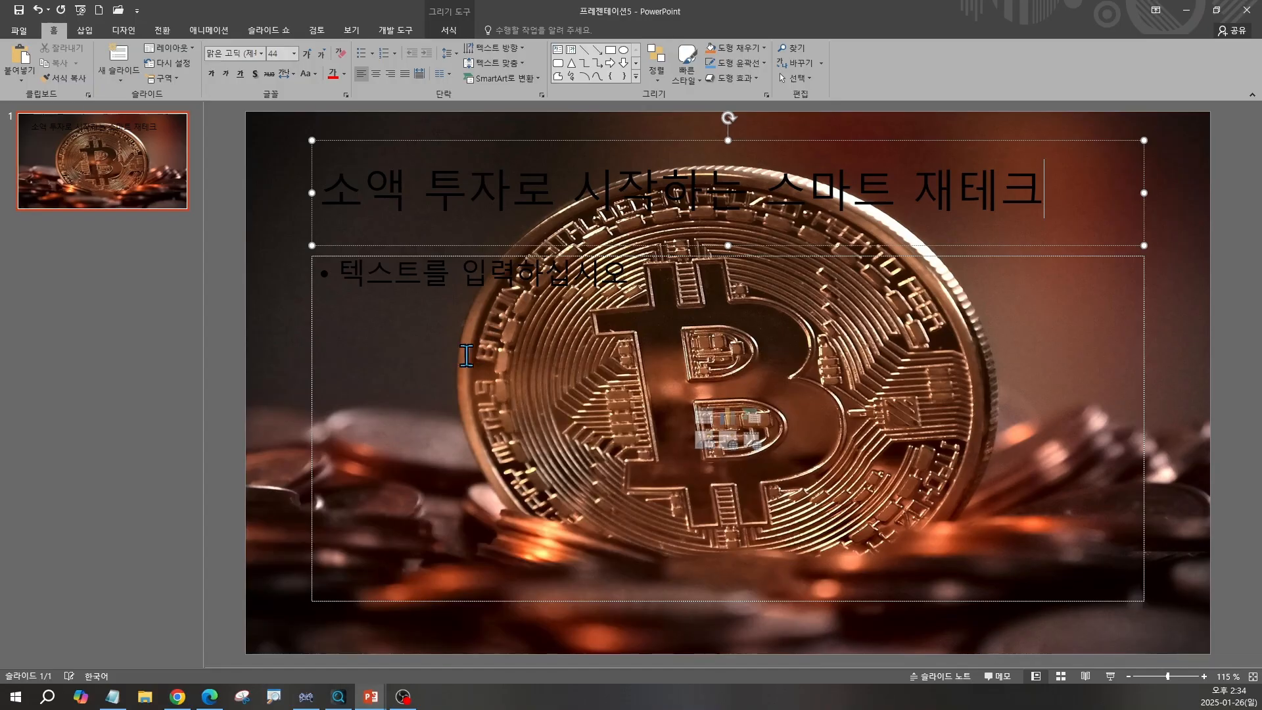
pyautogui.click(397, 284)
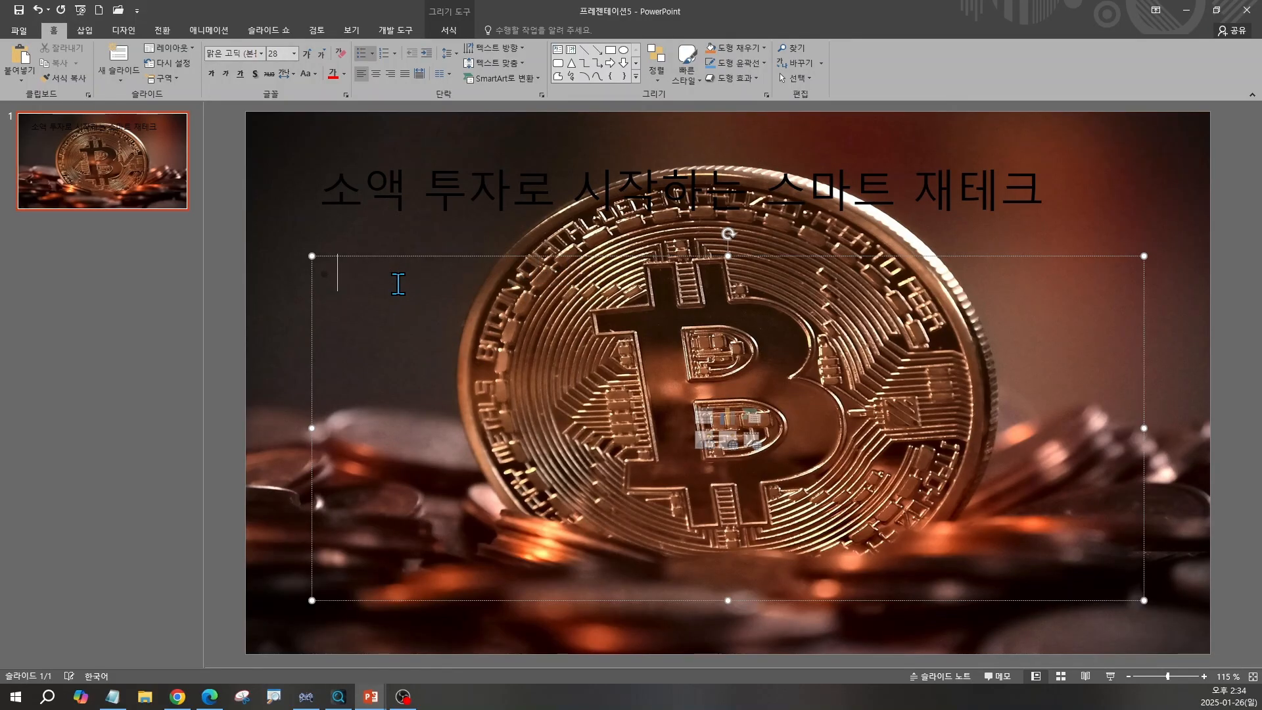
pyautogui.press('ctrl')
pyautogui.press('ctrl')
pyautogui.hotkey('ctrl', 'v')
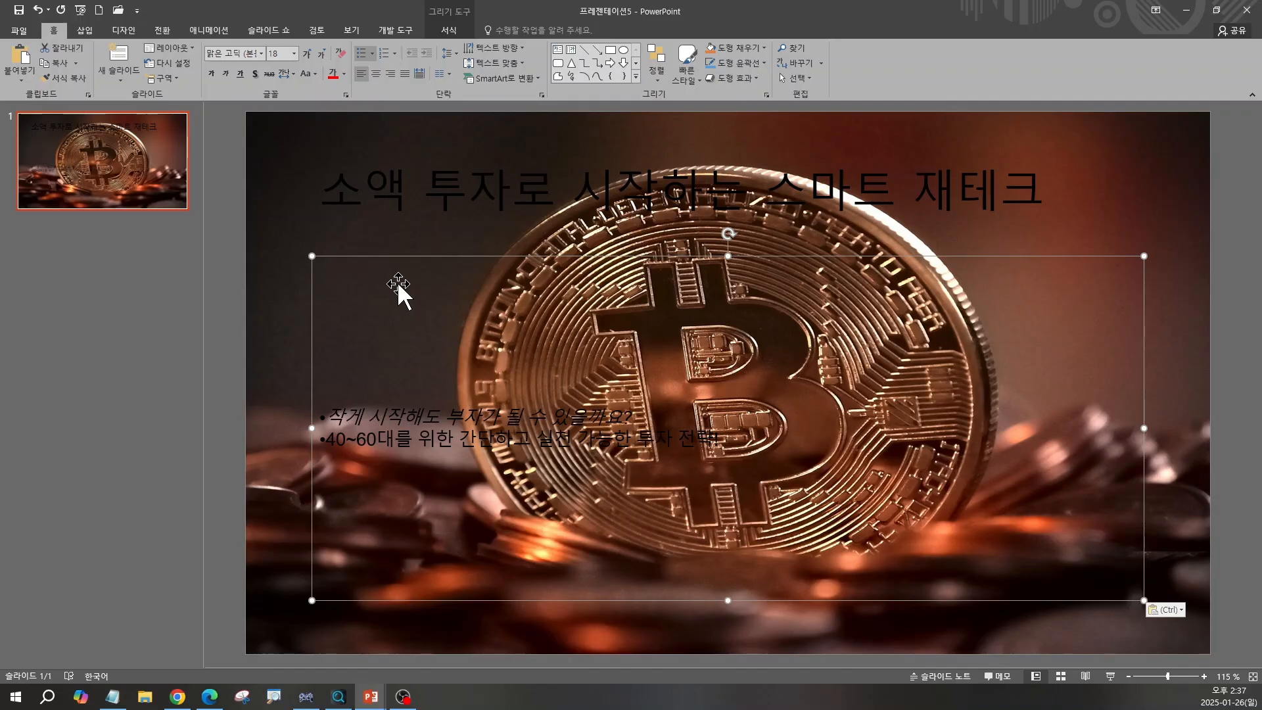
# - Ask ChatGPT in Korean to recommend text sizes for each slide's title and key points, based on the presentation content given above
pyautogui.click(178, 698)
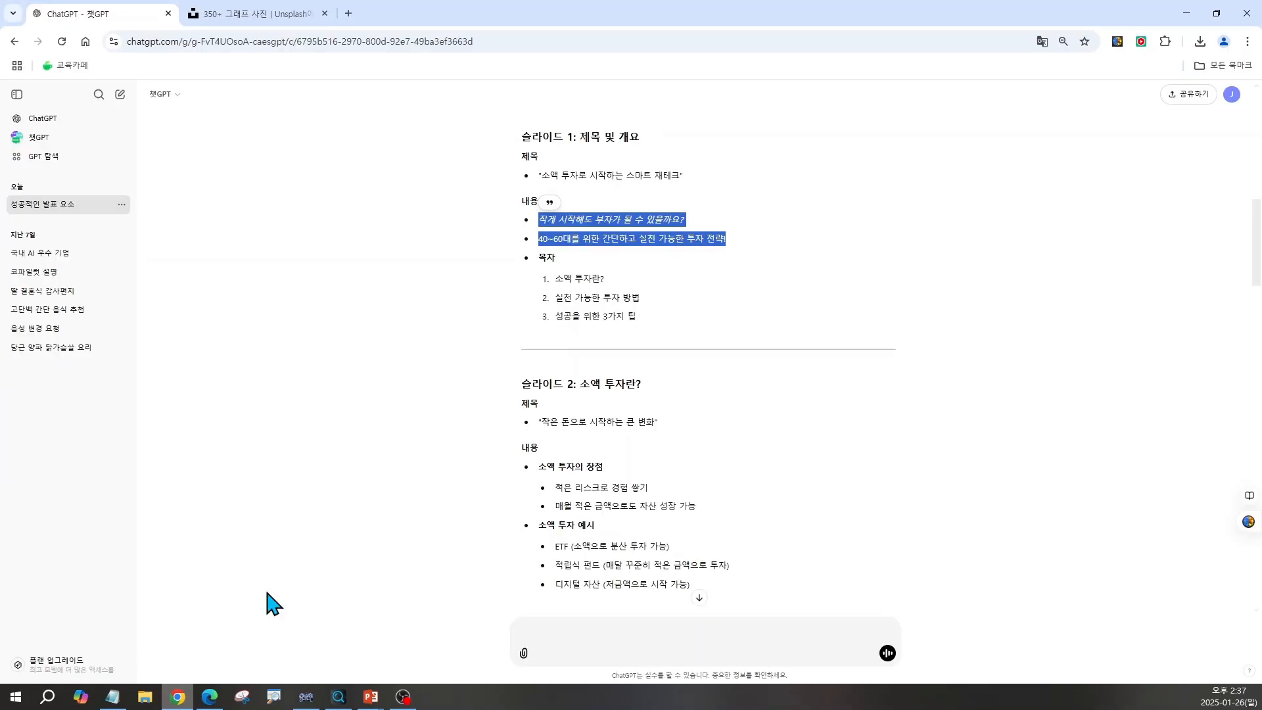
pyautogui.click(403, 455)
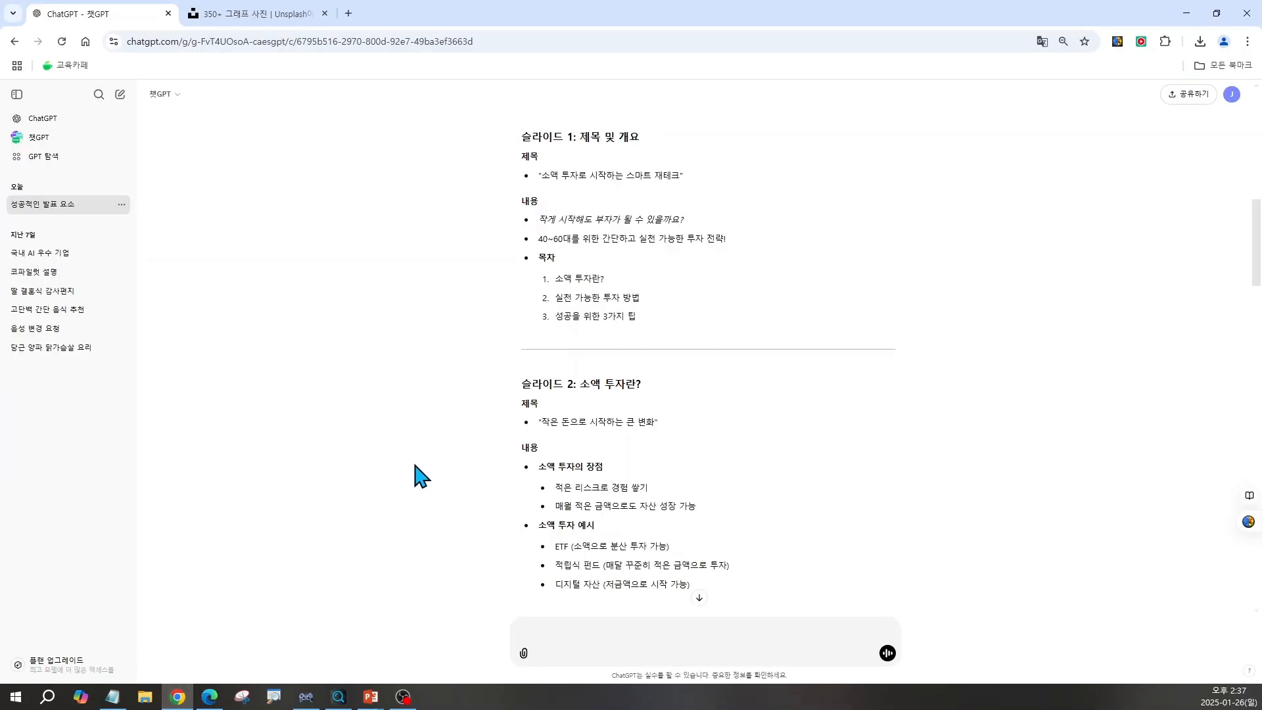
pyautogui.click(567, 632)
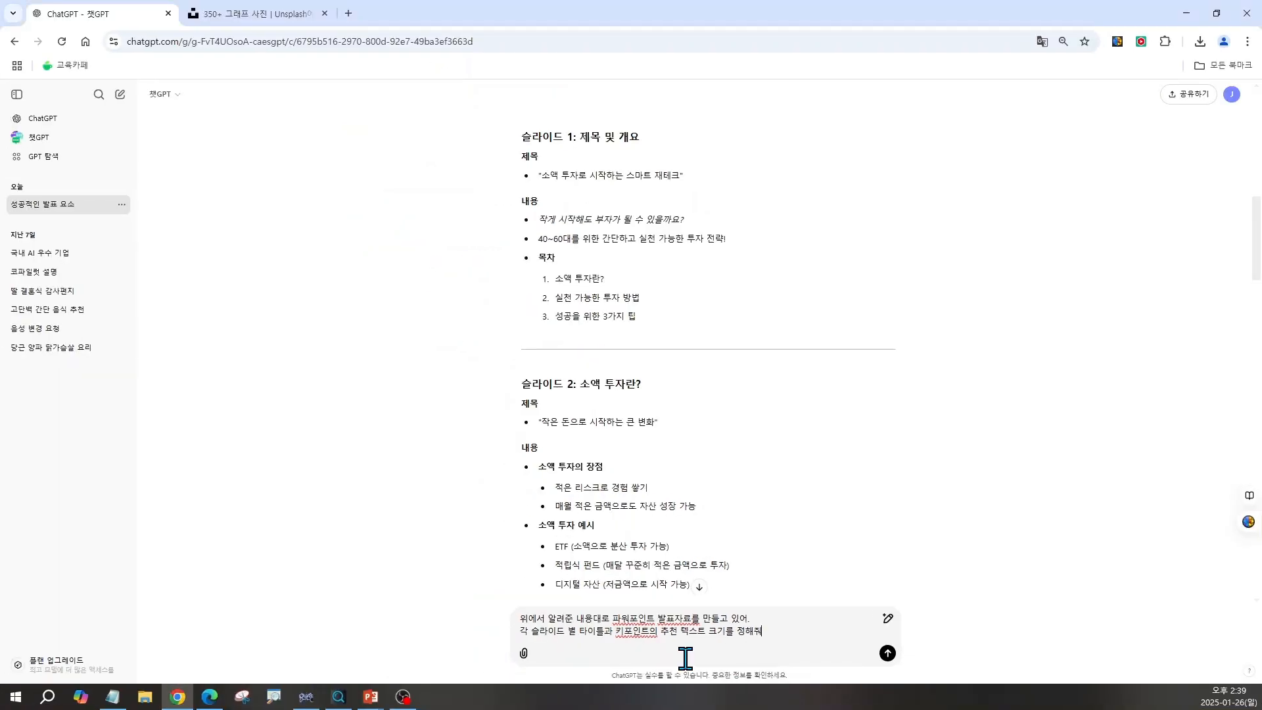
pyautogui.press('Return')
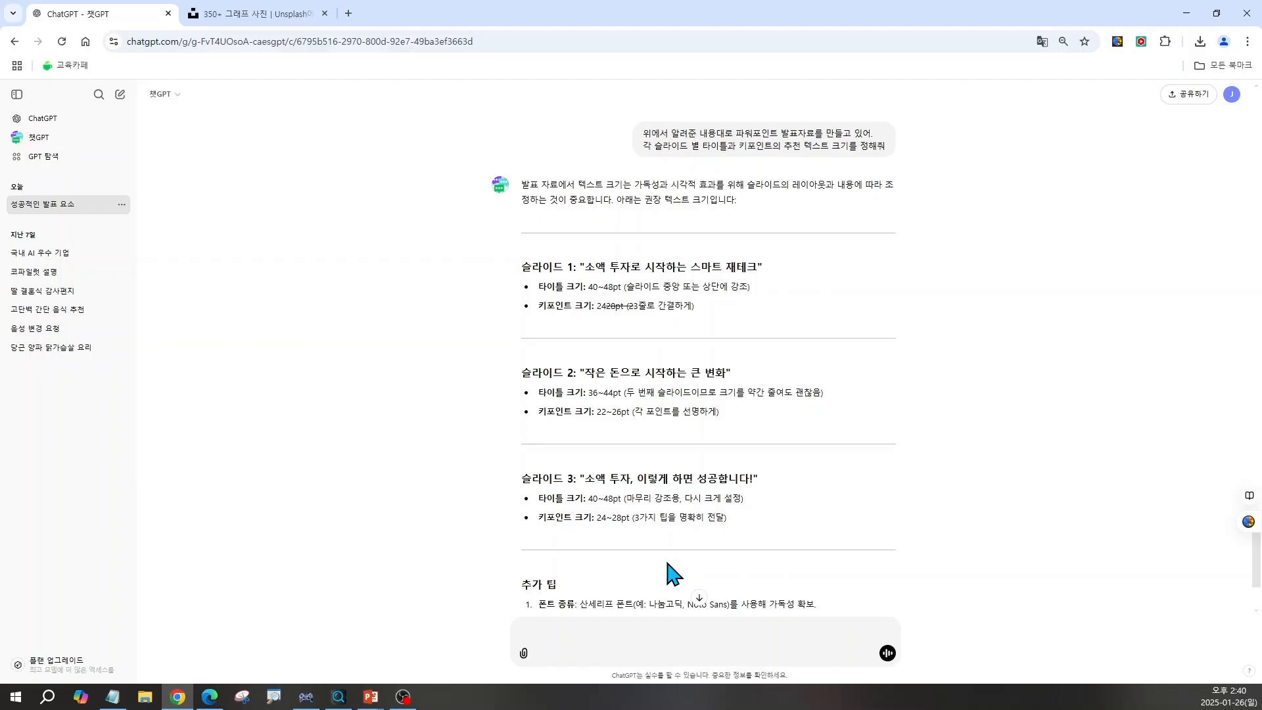
# - Return to PowerPoint and set the slide title's font size to 48, within the size range ChatGPT recommends for slide 1
pyautogui.click(1185, 14)
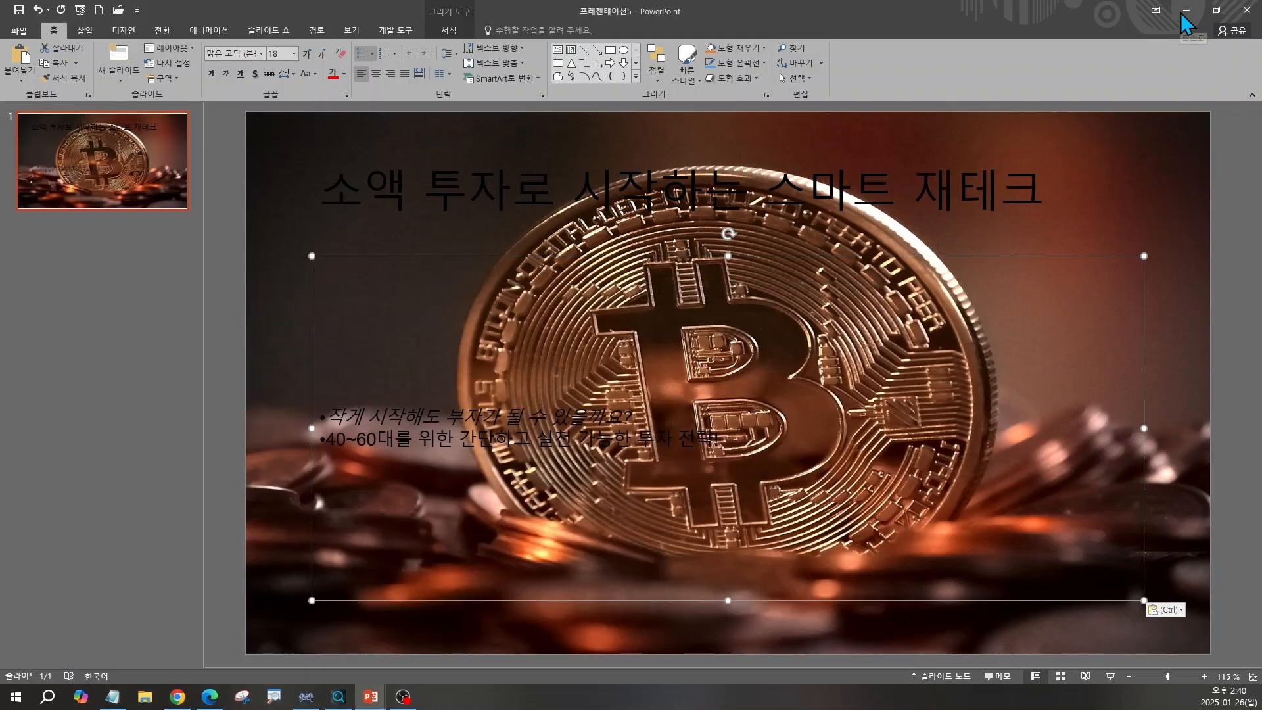
pyautogui.click(357, 184)
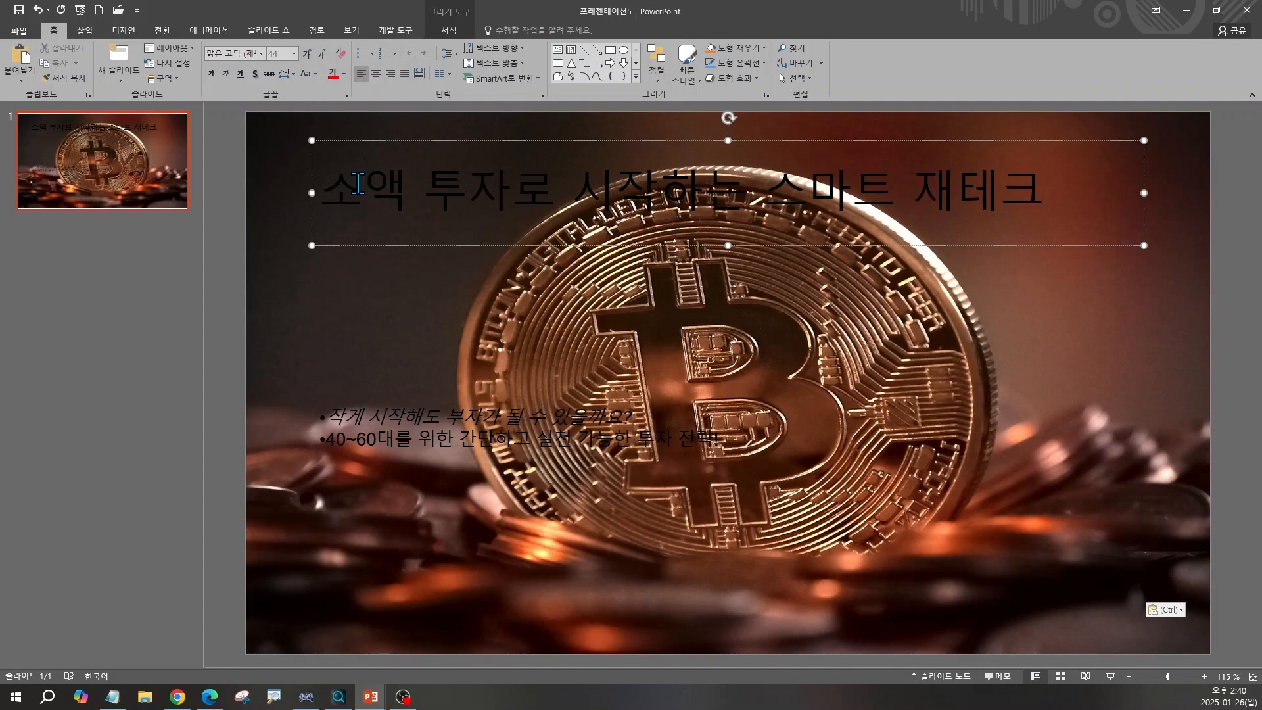
pyautogui.press('Escape')
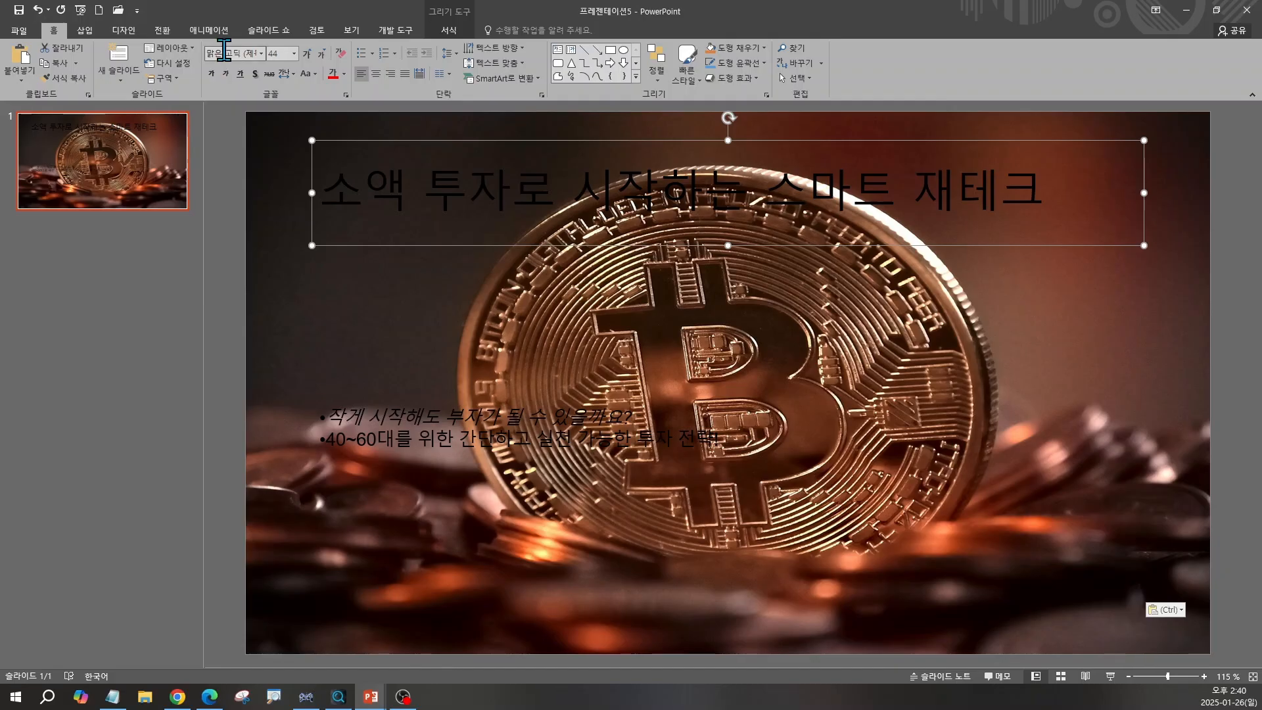
pyautogui.press('ctrl')
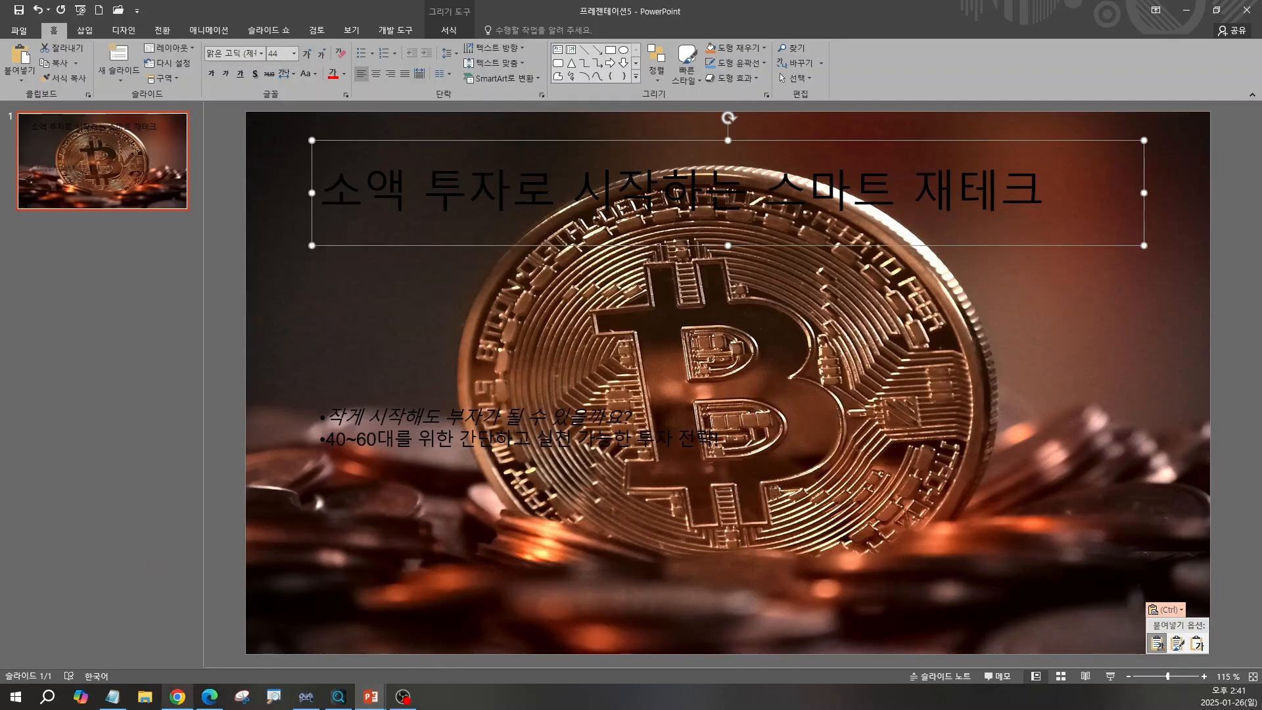
pyautogui.click(178, 696)
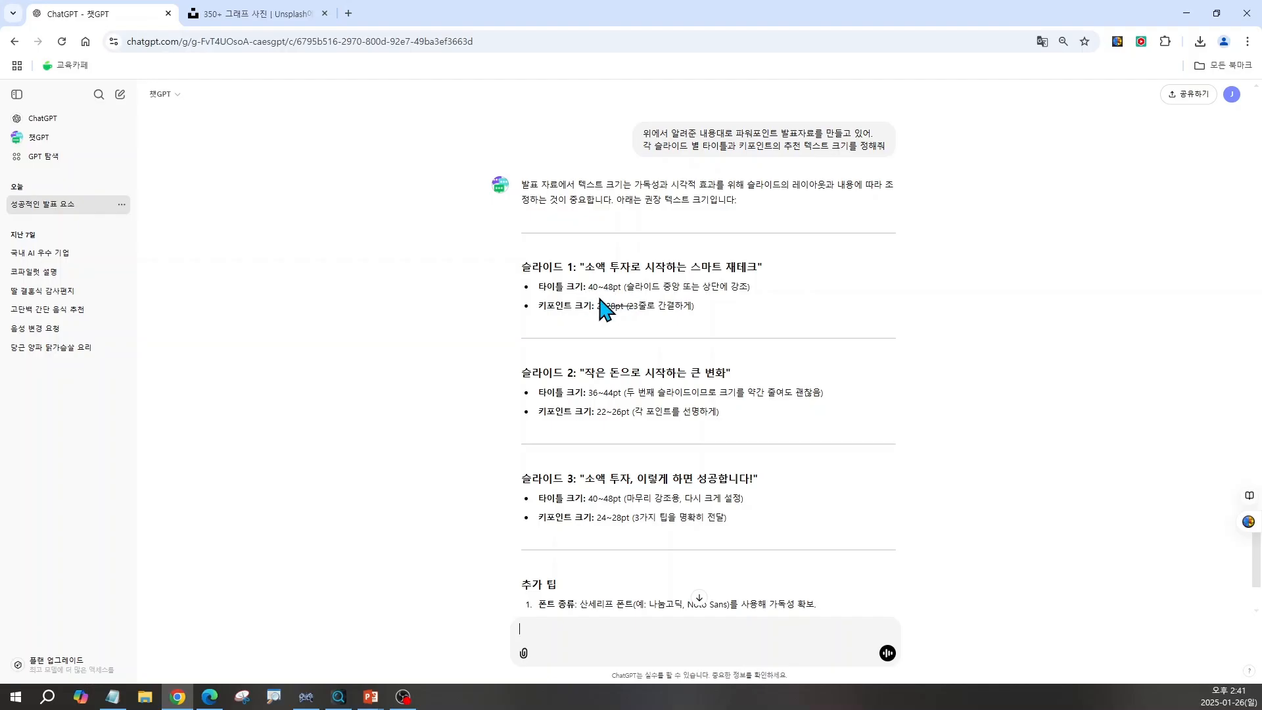
pyautogui.click(1185, 14)
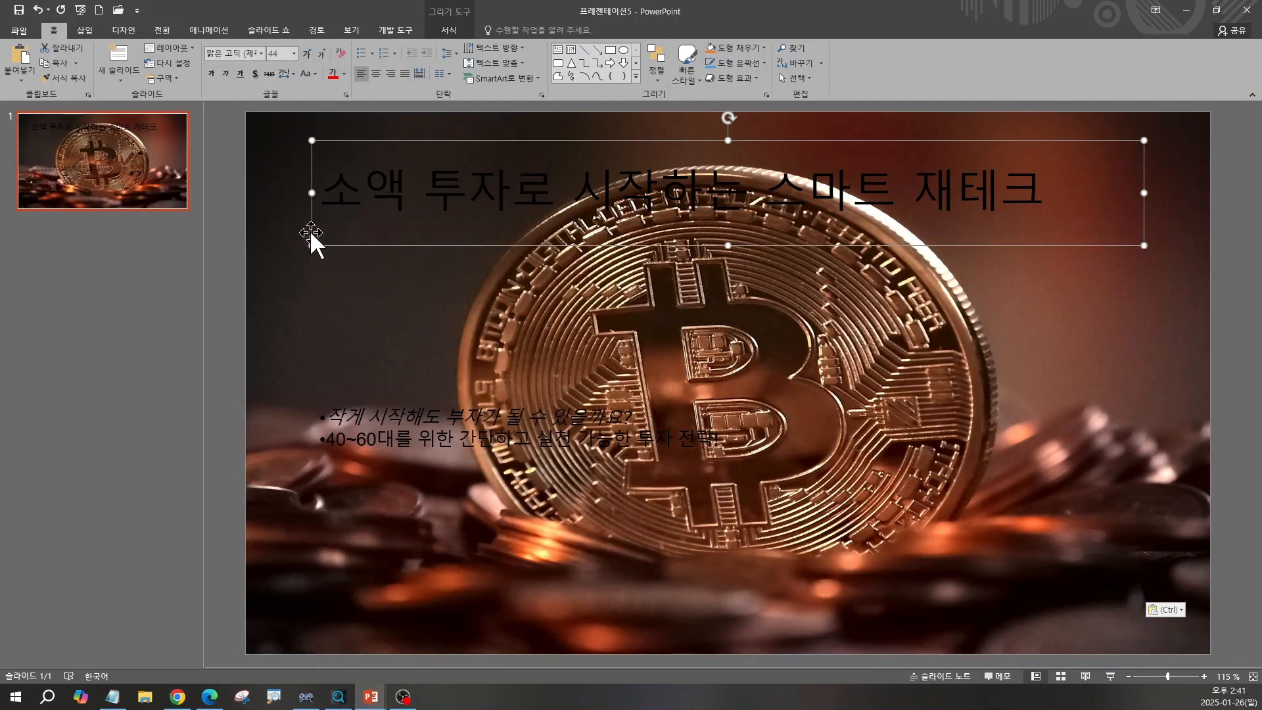
pyautogui.click(295, 54)
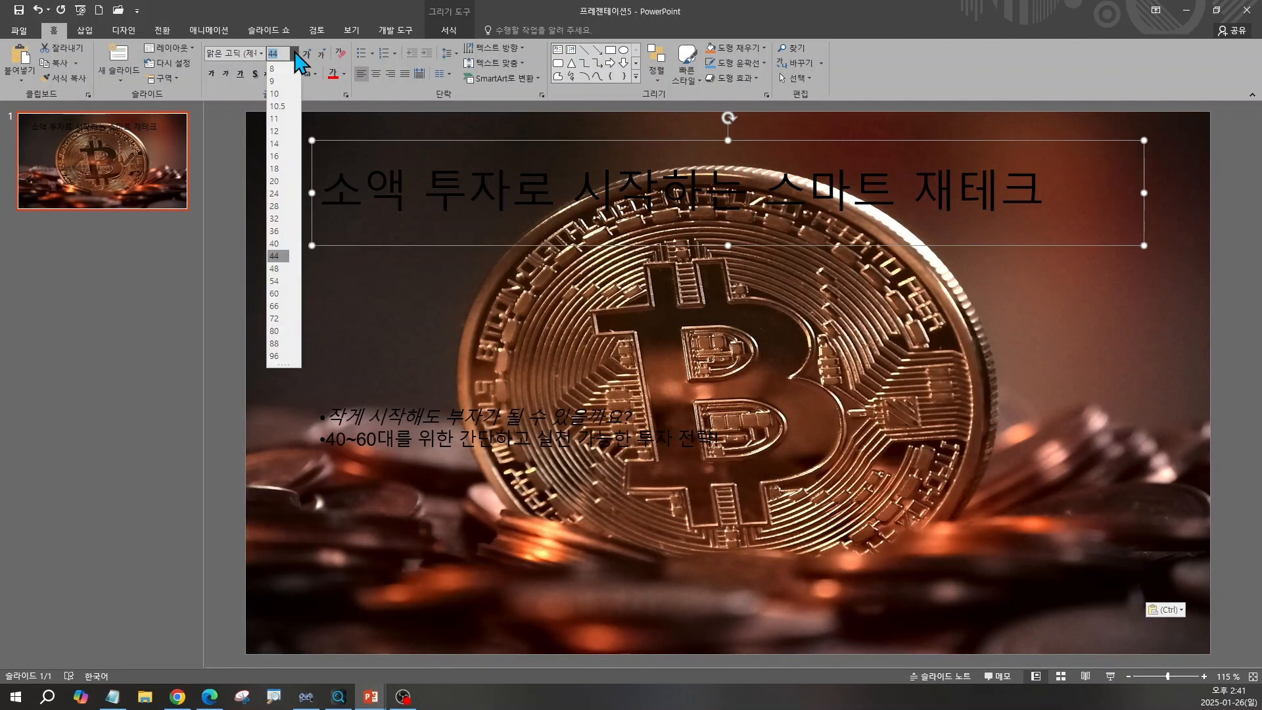
pyautogui.click(276, 269)
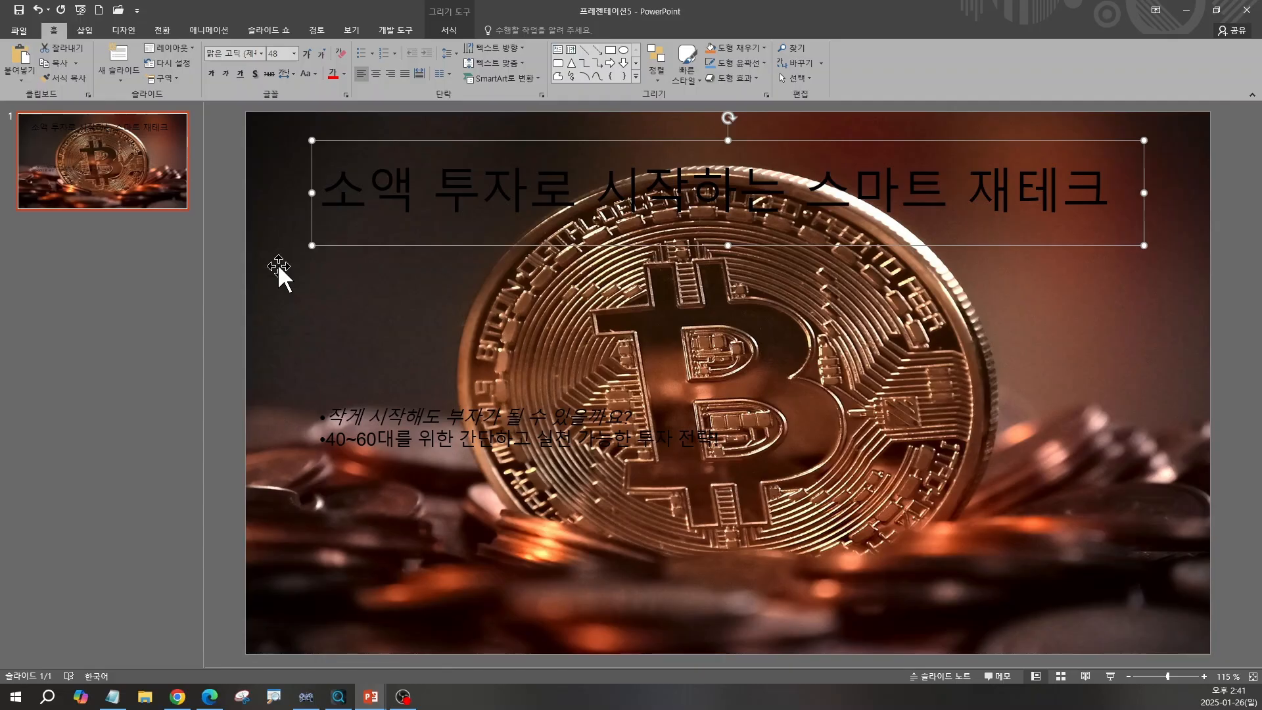
# - Select the whole body text box with the two key-point lines and increase its font size to 24
pyautogui.click(372, 429)
pyautogui.click(360, 414)
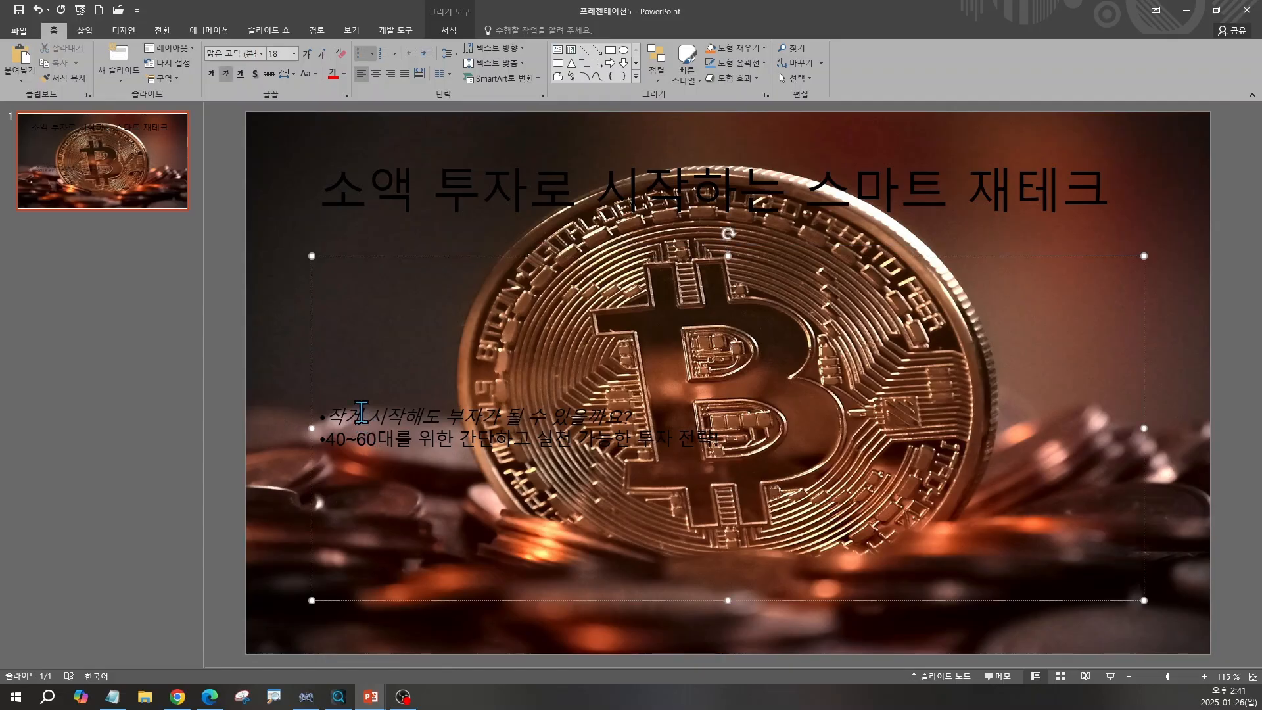
pyautogui.press('Escape')
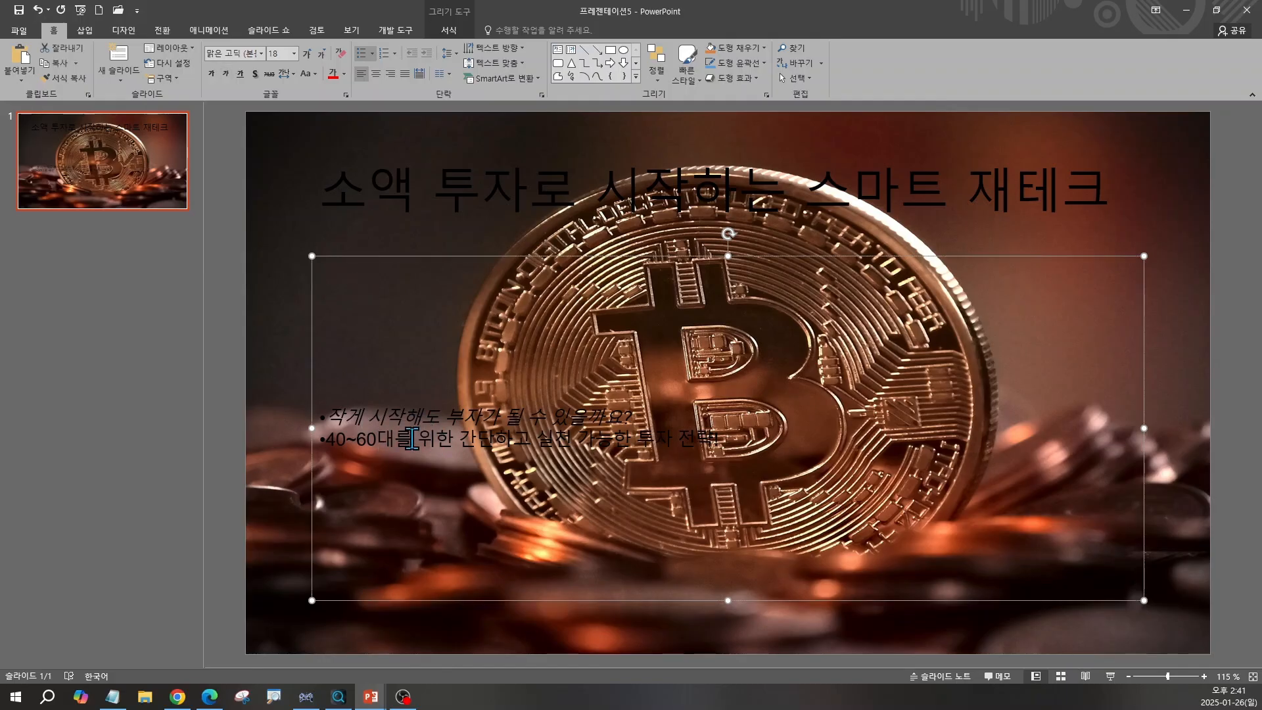
pyautogui.click(307, 54)
pyautogui.click(306, 54)
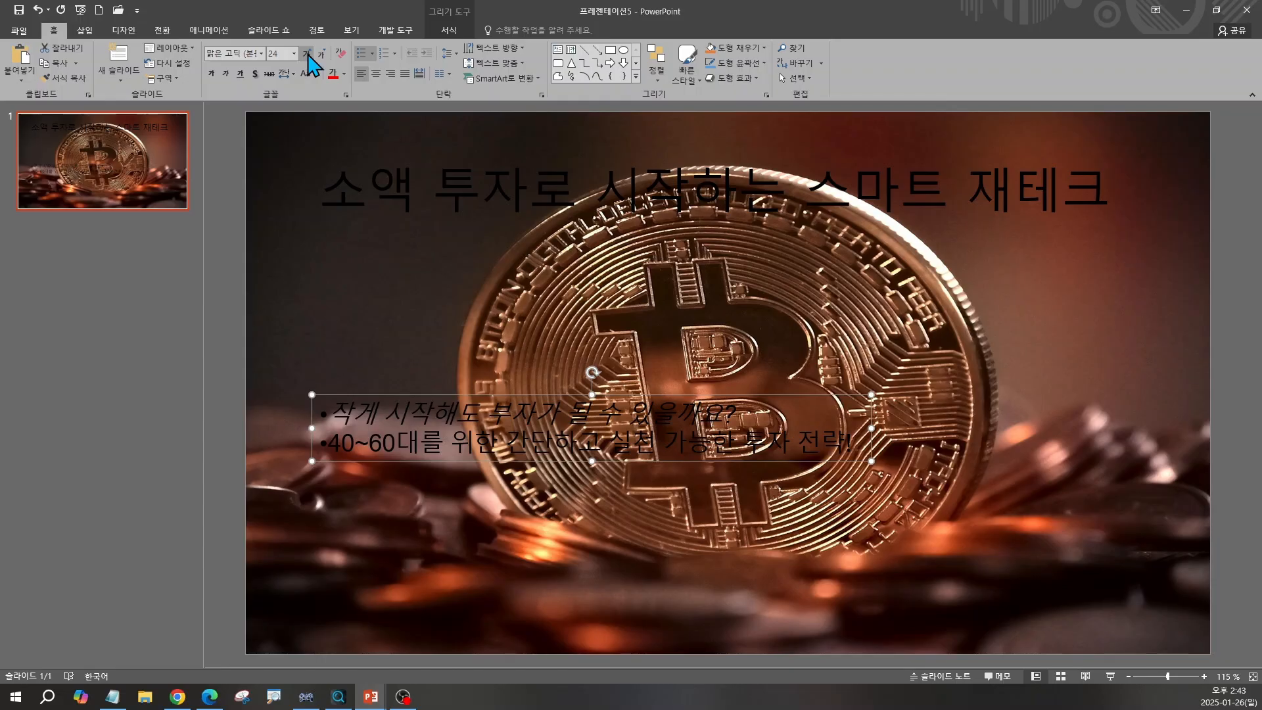
# - Use the font colour eyedropper to apply the photo's dark brown background above the coin to the title word "소액"
pyautogui.click(370, 188)
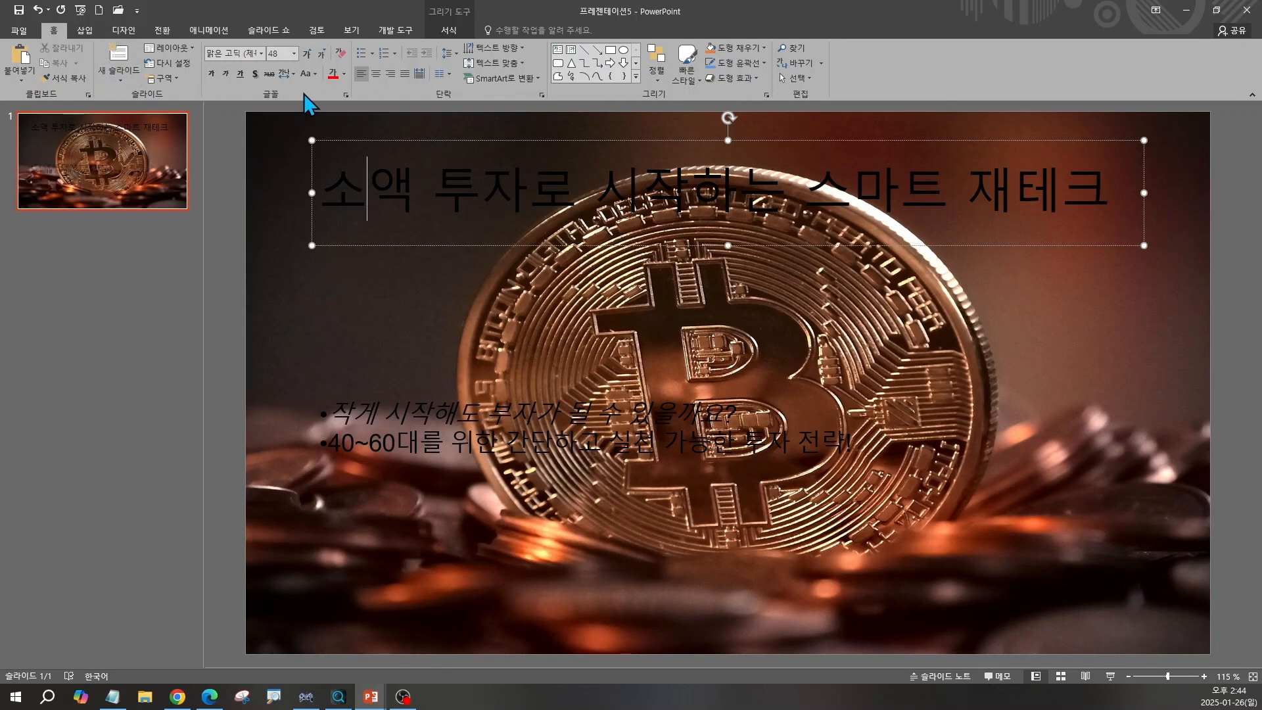
pyautogui.click(344, 75)
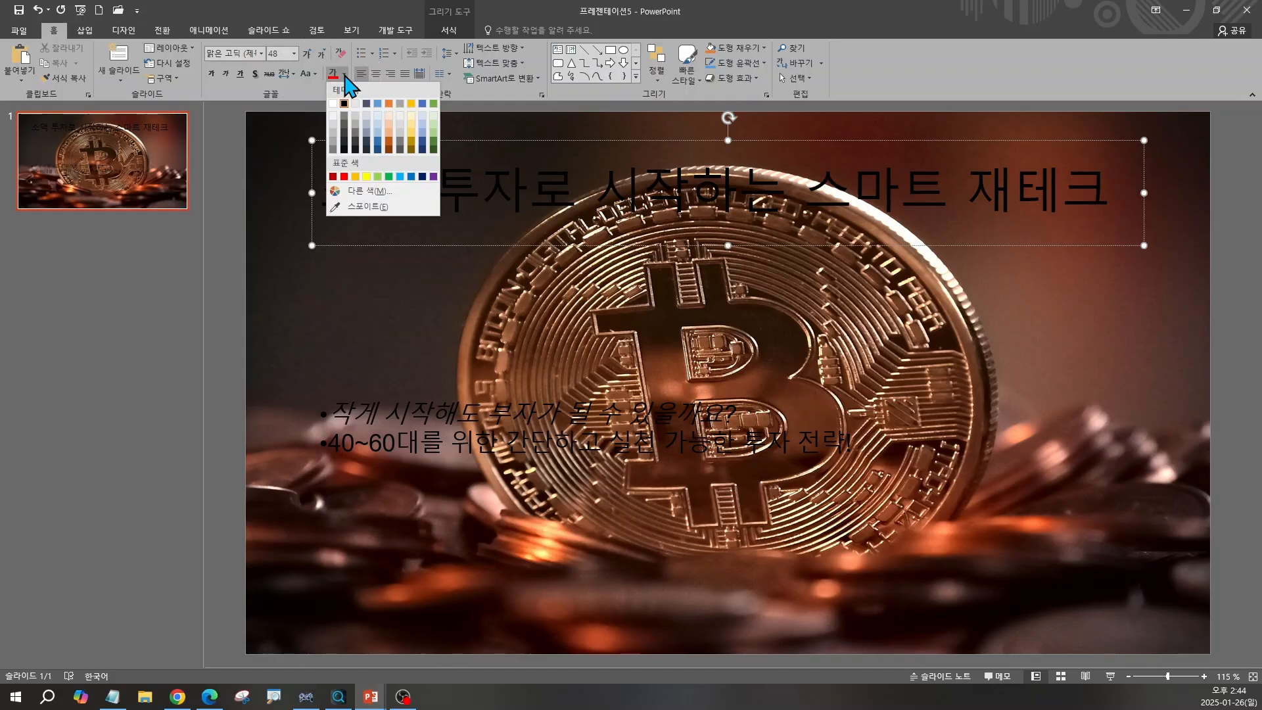
pyautogui.click(364, 206)
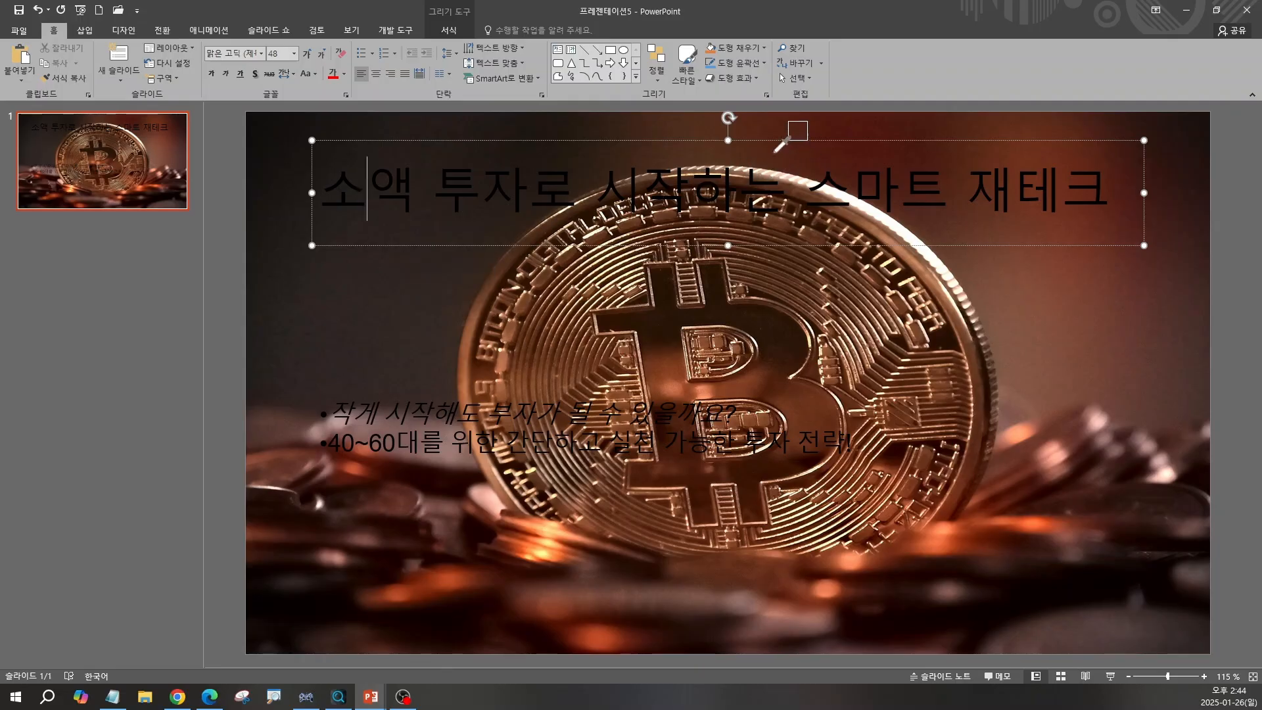
pyautogui.click(705, 145)
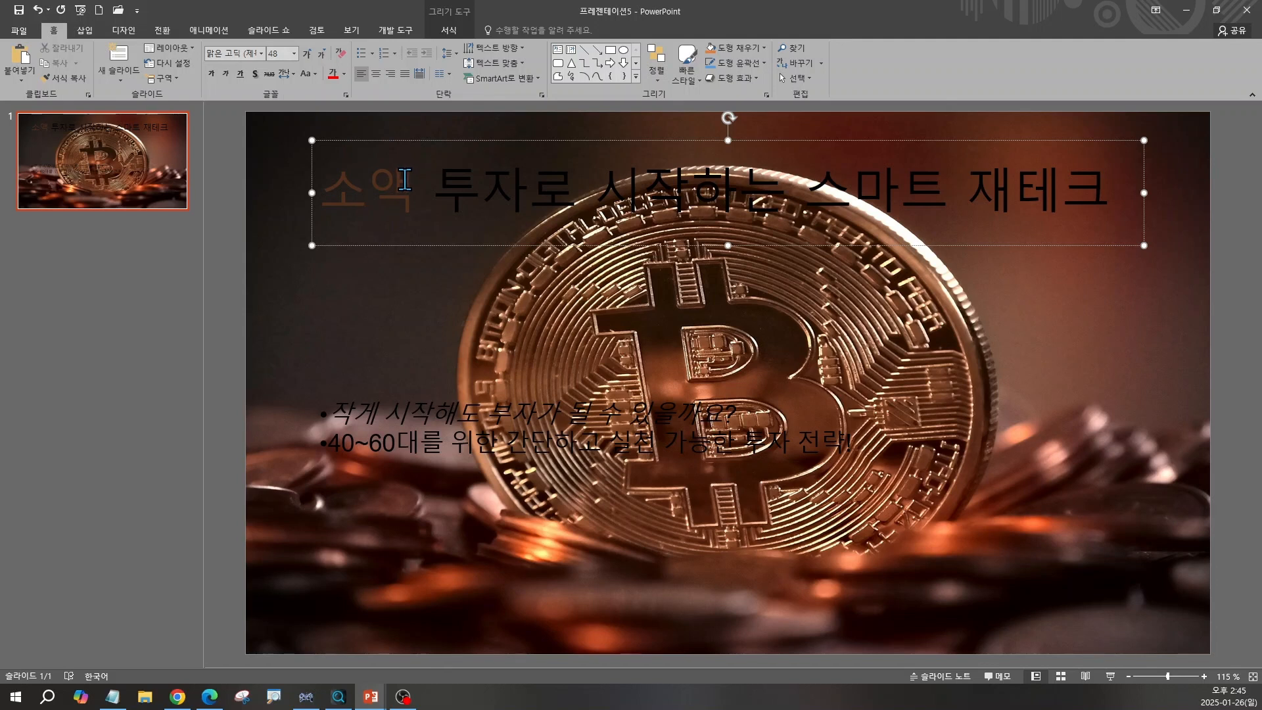
# - Open the custom colour settings for the title word "소액" and read the sampled background's RGB values
pyautogui.click(345, 75)
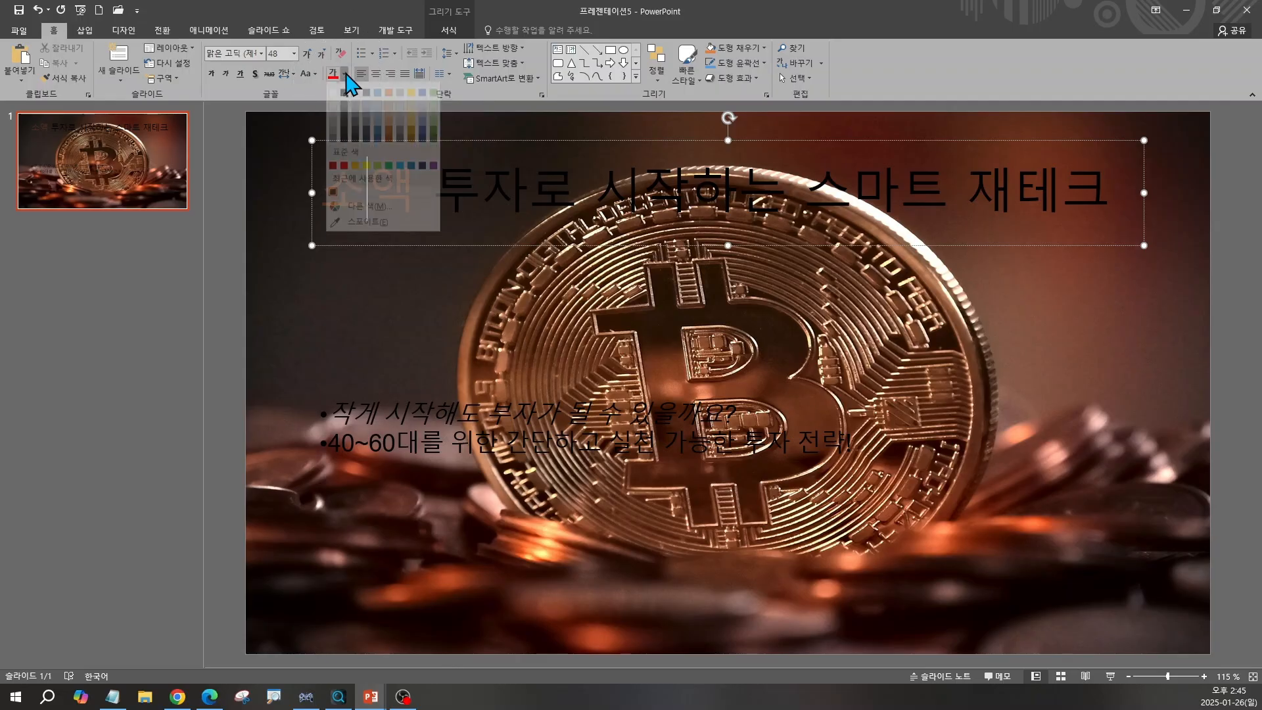
pyautogui.click(381, 217)
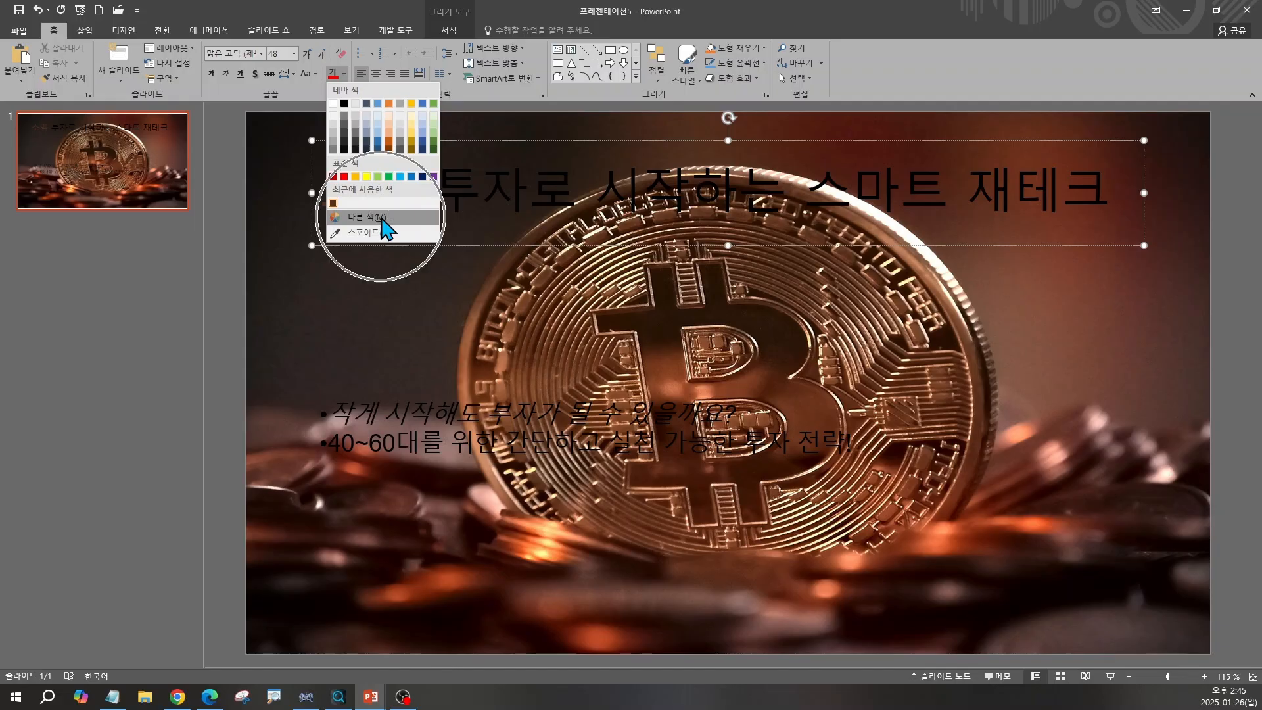
pyautogui.click(383, 219)
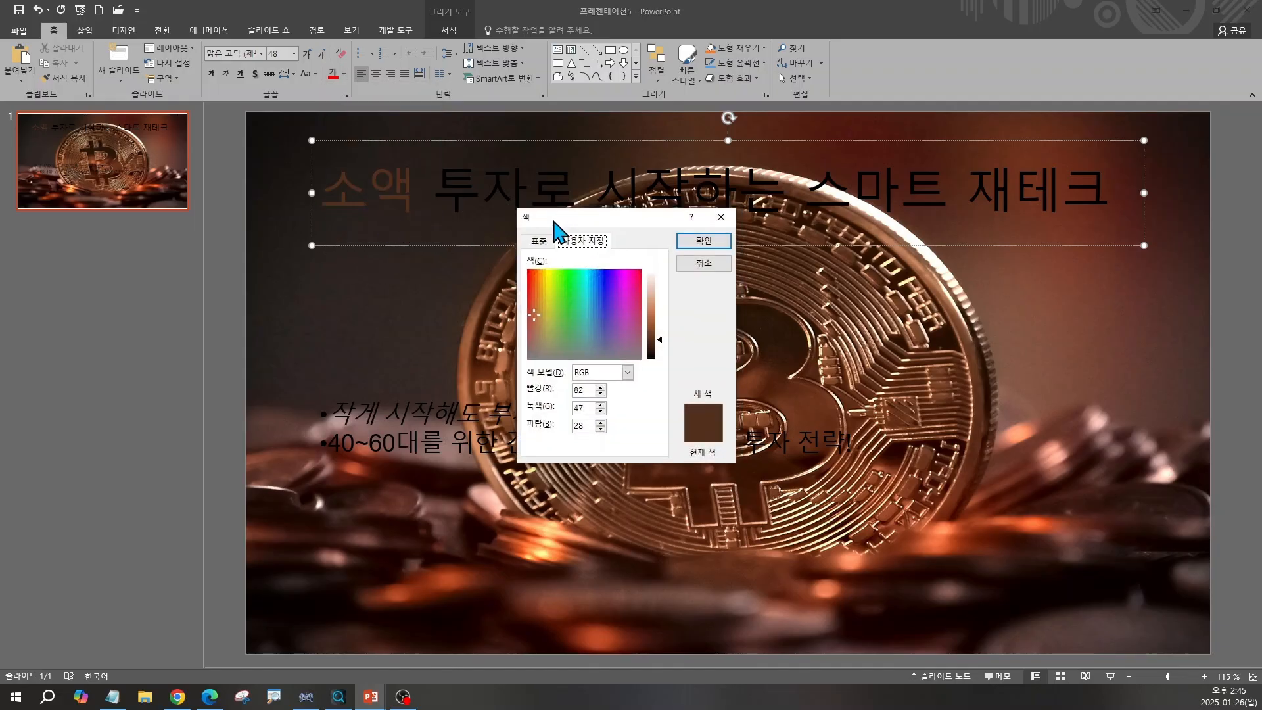
pyautogui.moveTo(556, 215); pyautogui.dragTo(332, 277)
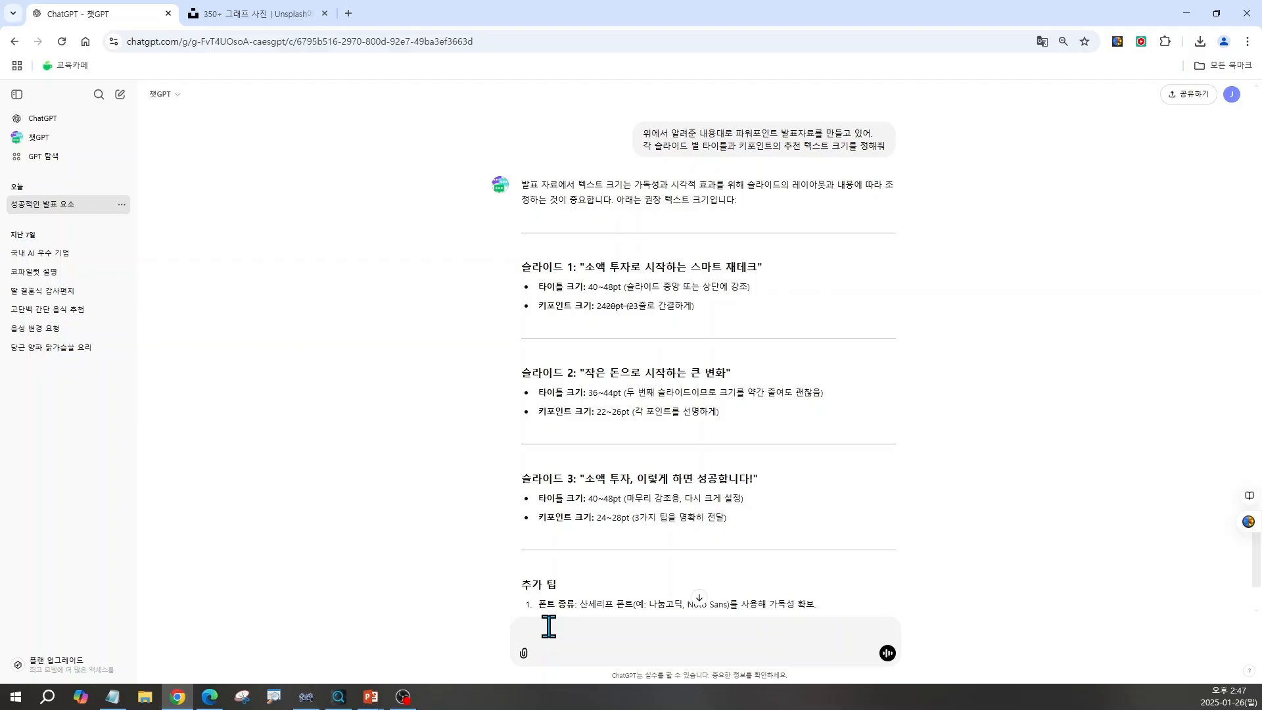
# - Ask ChatGPT in Korean to recommend RGB text colours for the title and key points on an RGB(82,47,28) background, and read the answer
pyautogui.write('파워포인트 내 글자색을 선정해야 하는데, 배경색은 RGB(82')
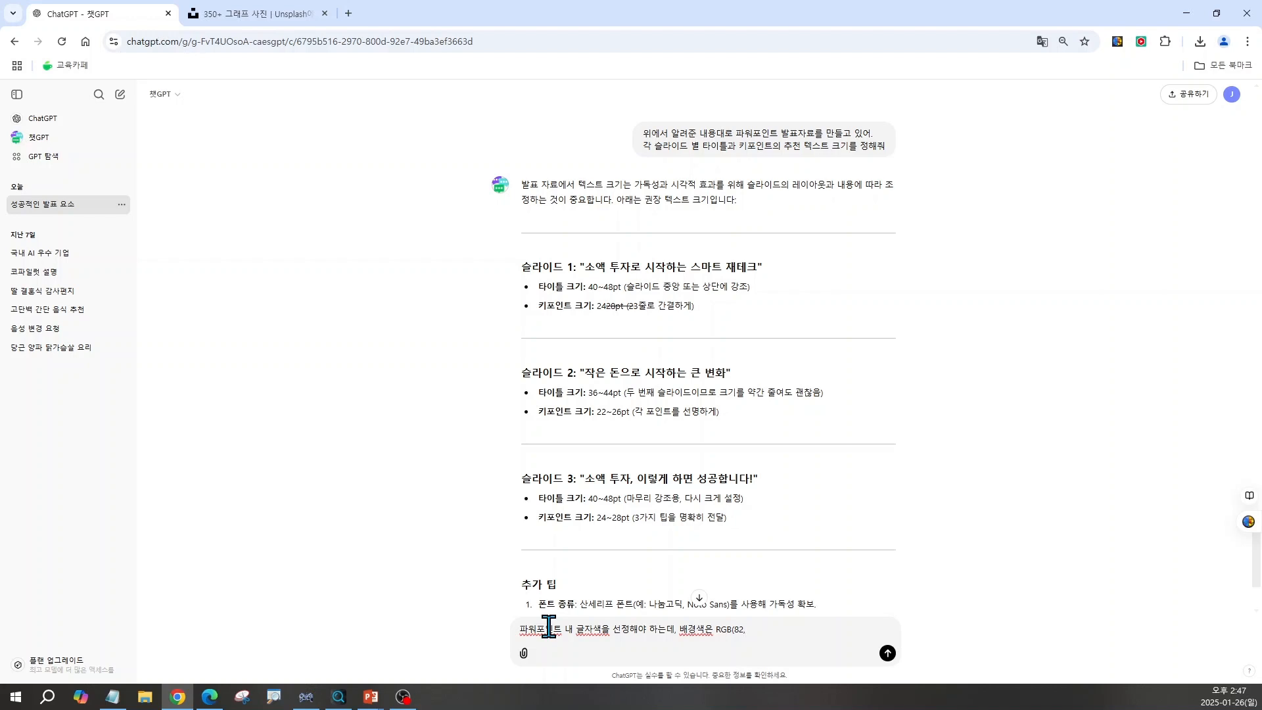
pyautogui.write(',47,28)이야')
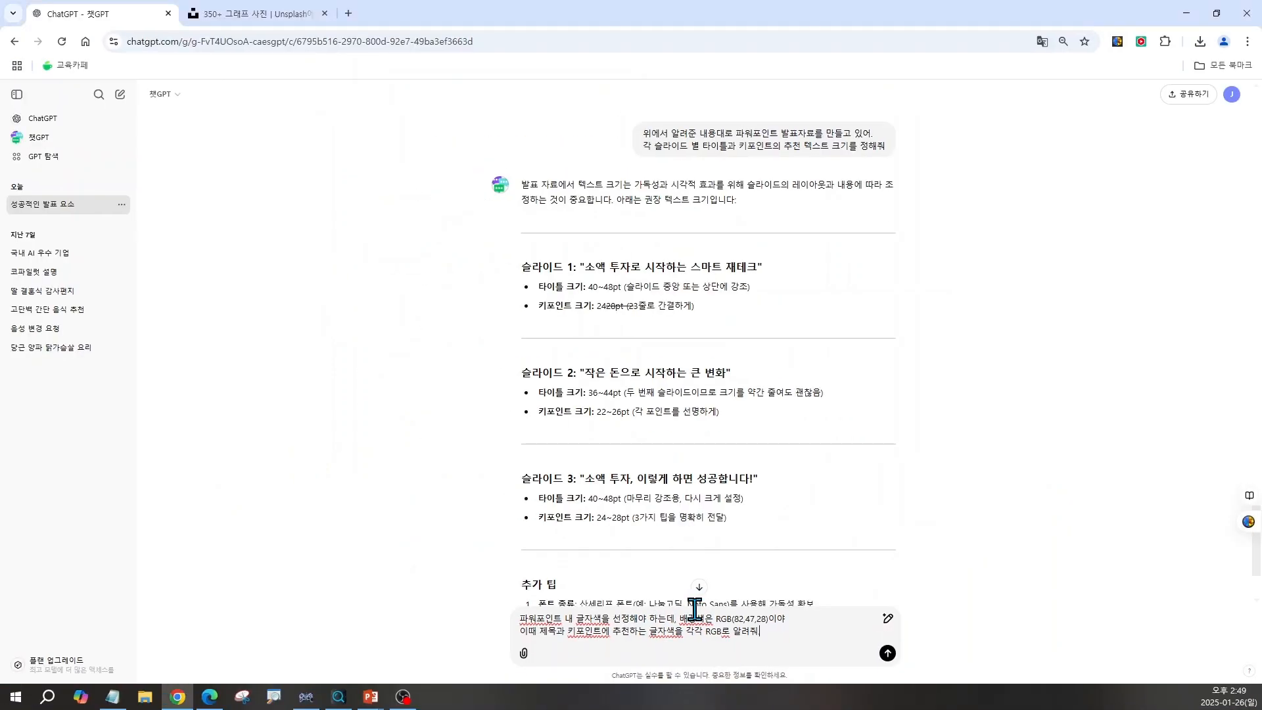
pyautogui.press('Return')
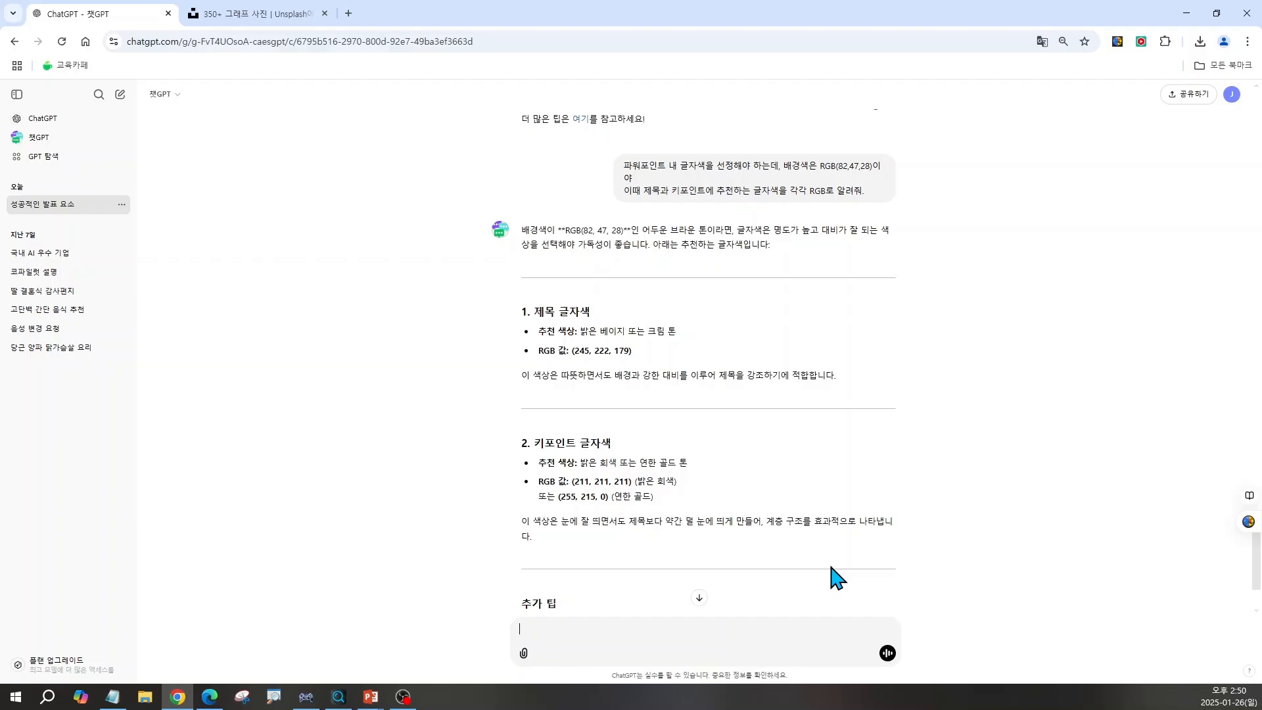
pyautogui.scroll(-1, 837, 577)
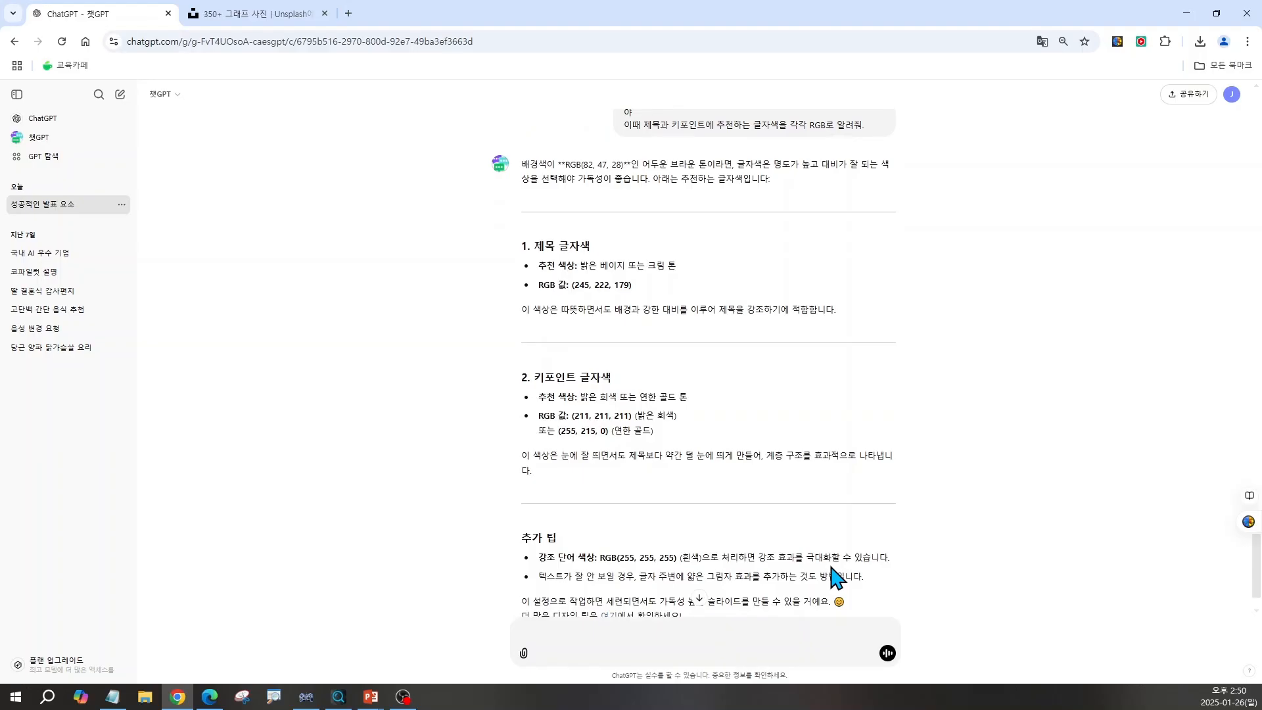
pyautogui.scroll(-1, 836, 577)
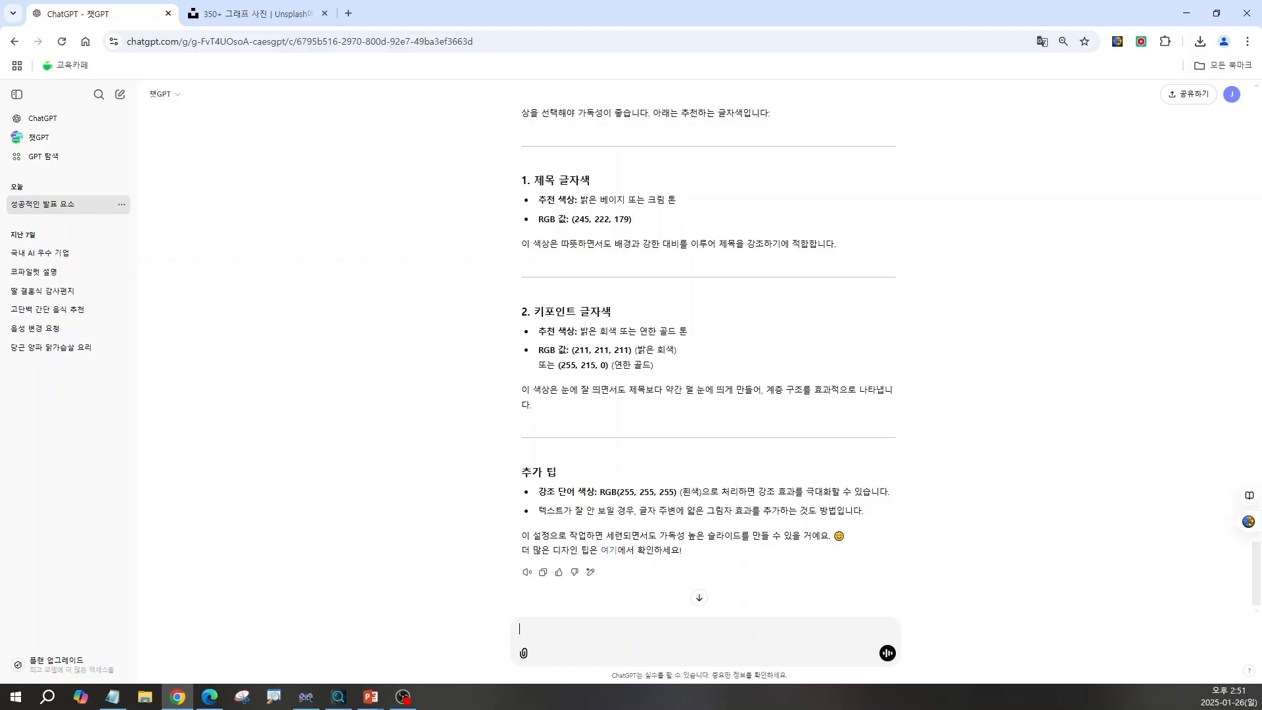
# - Return to PowerPoint and set the whole title's font colour to ChatGPT's recommended custom RGB value 245, 222, 179
pyautogui.hotkey('alt', 'Tab')
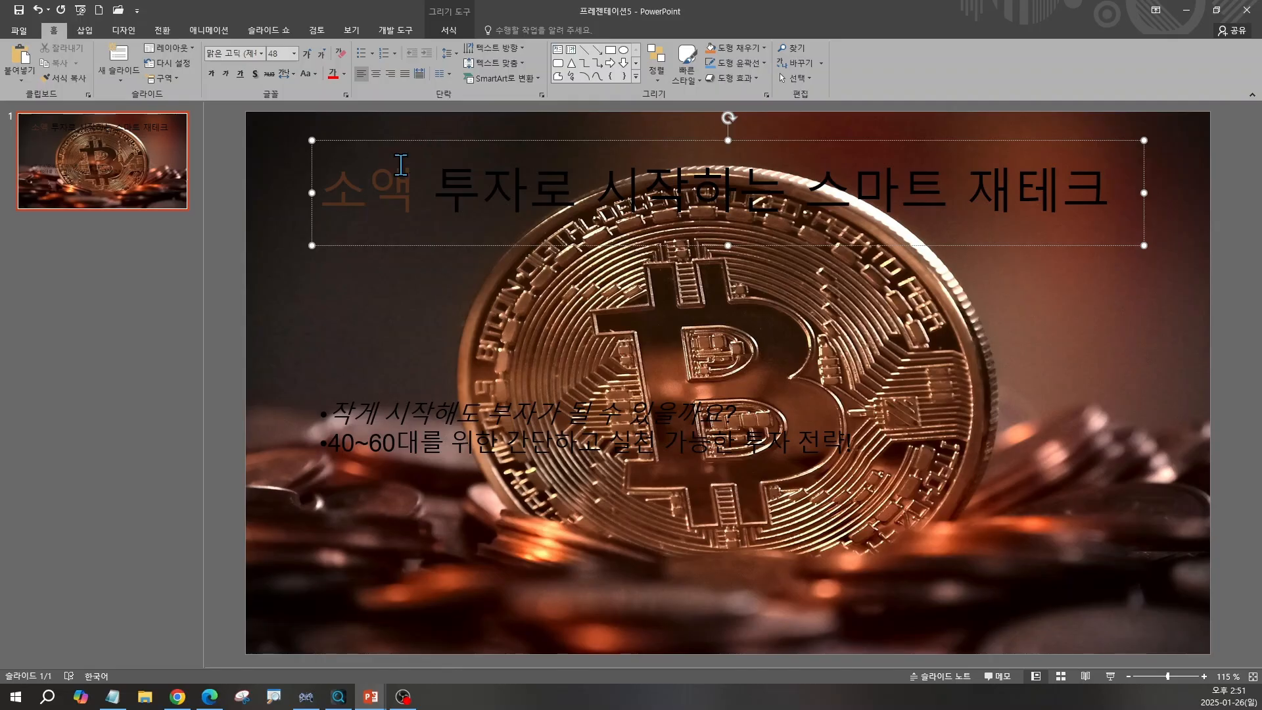
pyautogui.click(333, 140)
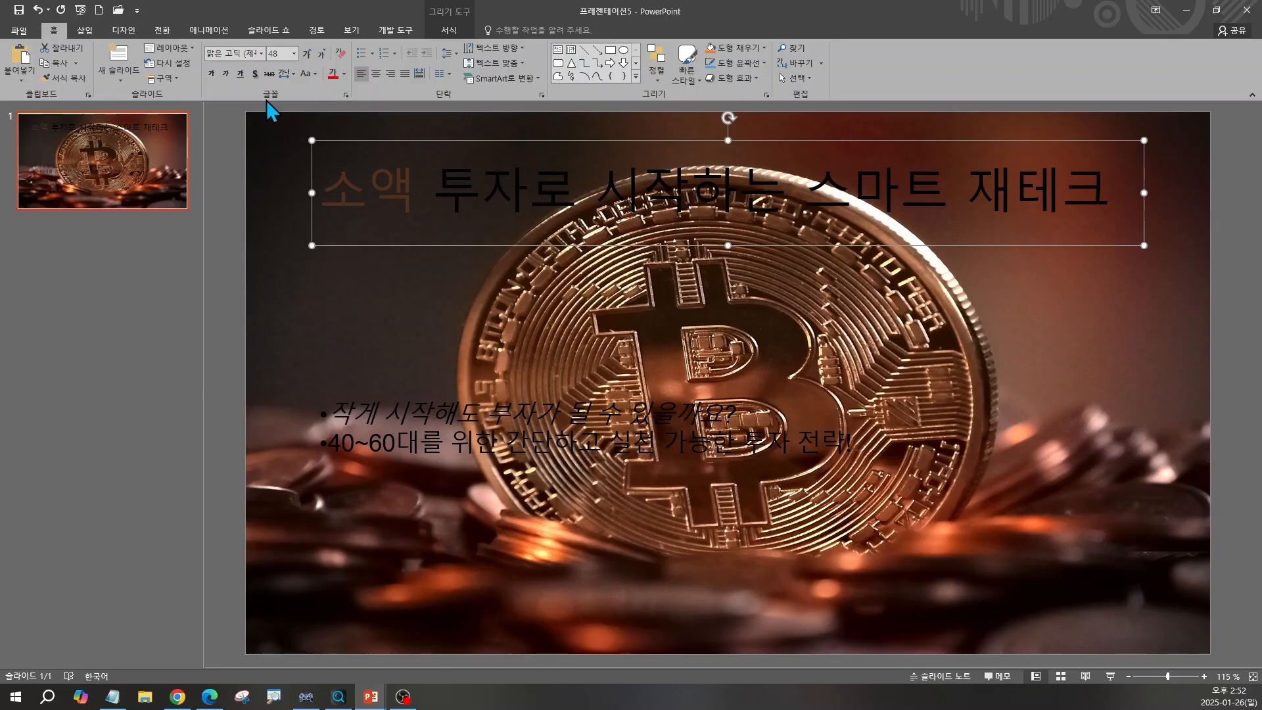
pyautogui.click(343, 75)
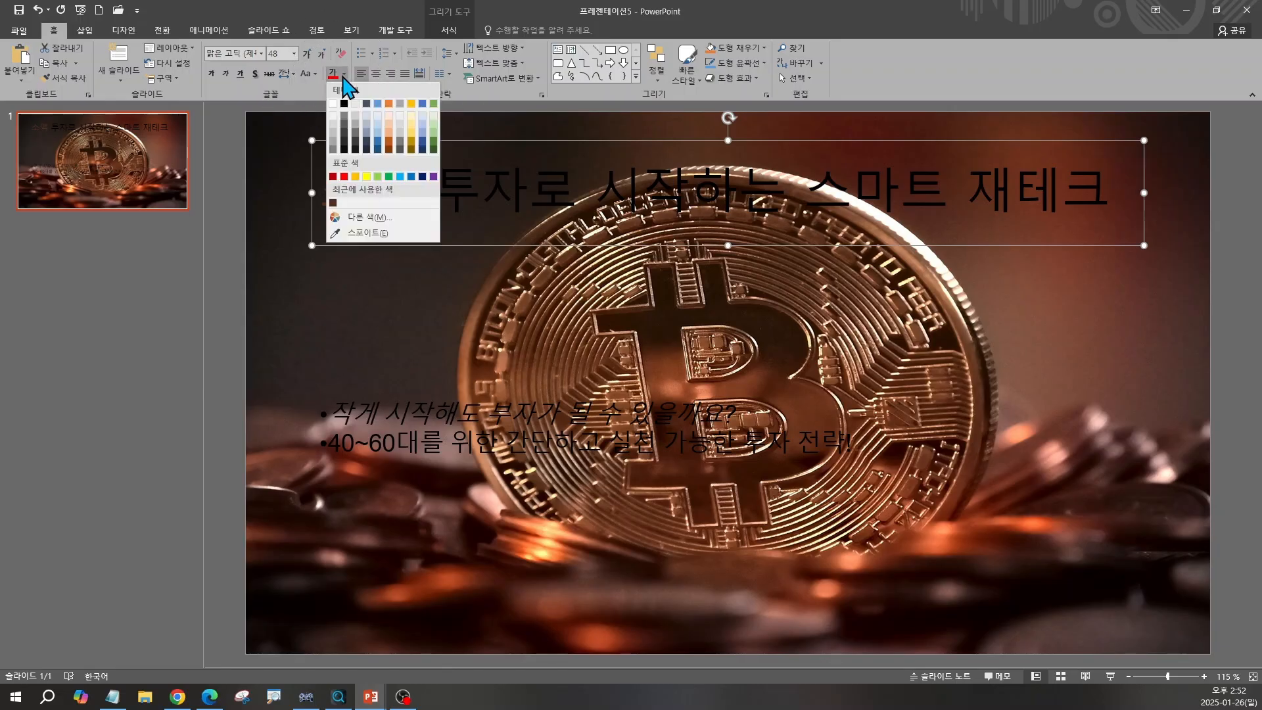
pyautogui.click(353, 218)
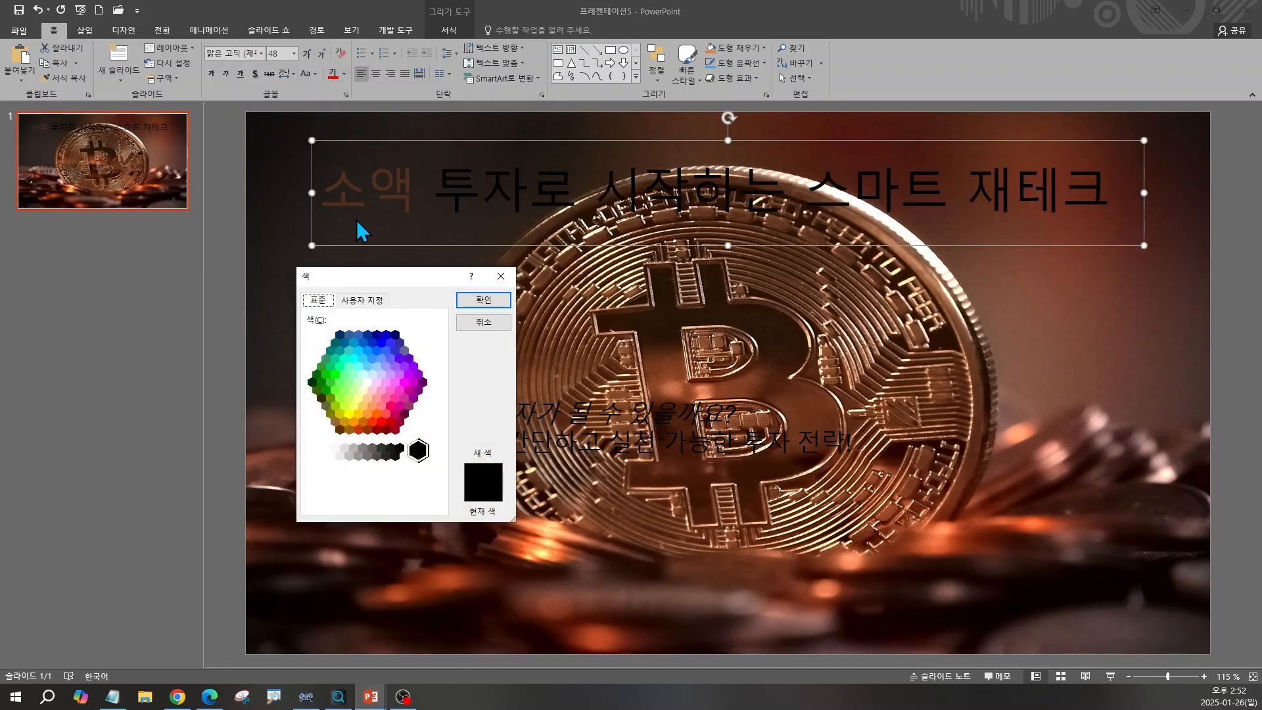
pyautogui.click(364, 300)
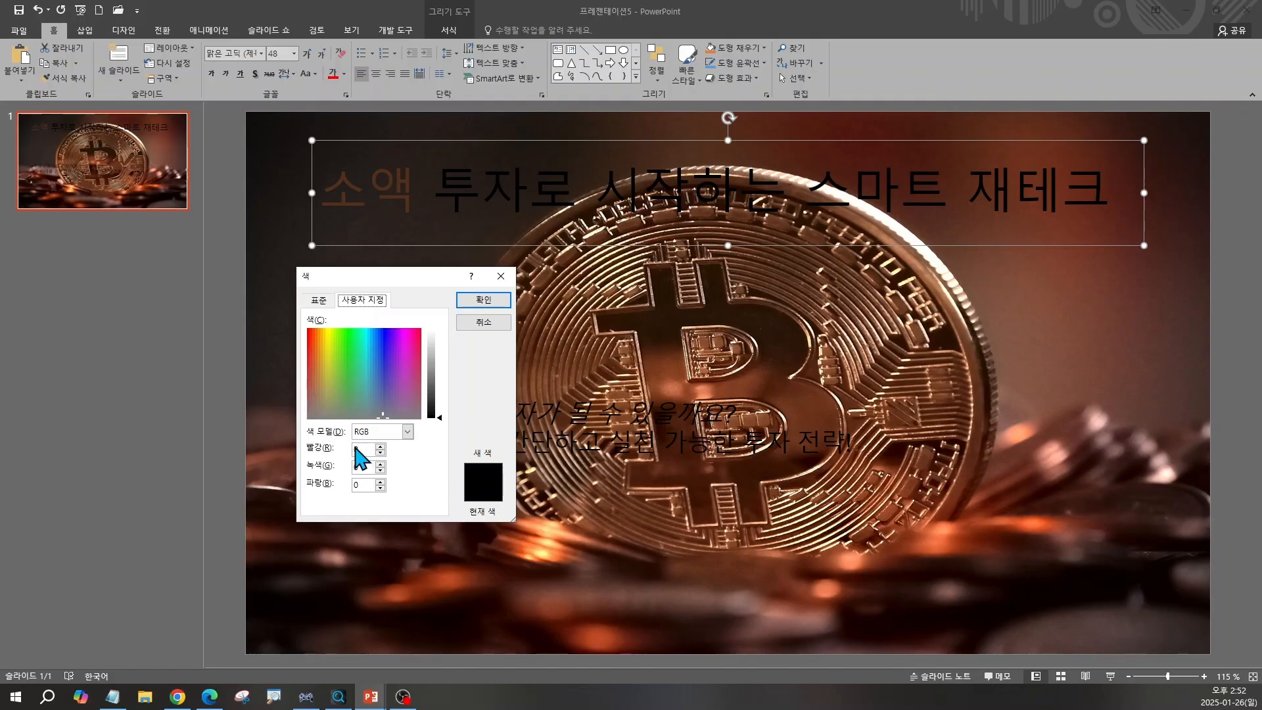
pyautogui.click(174, 702)
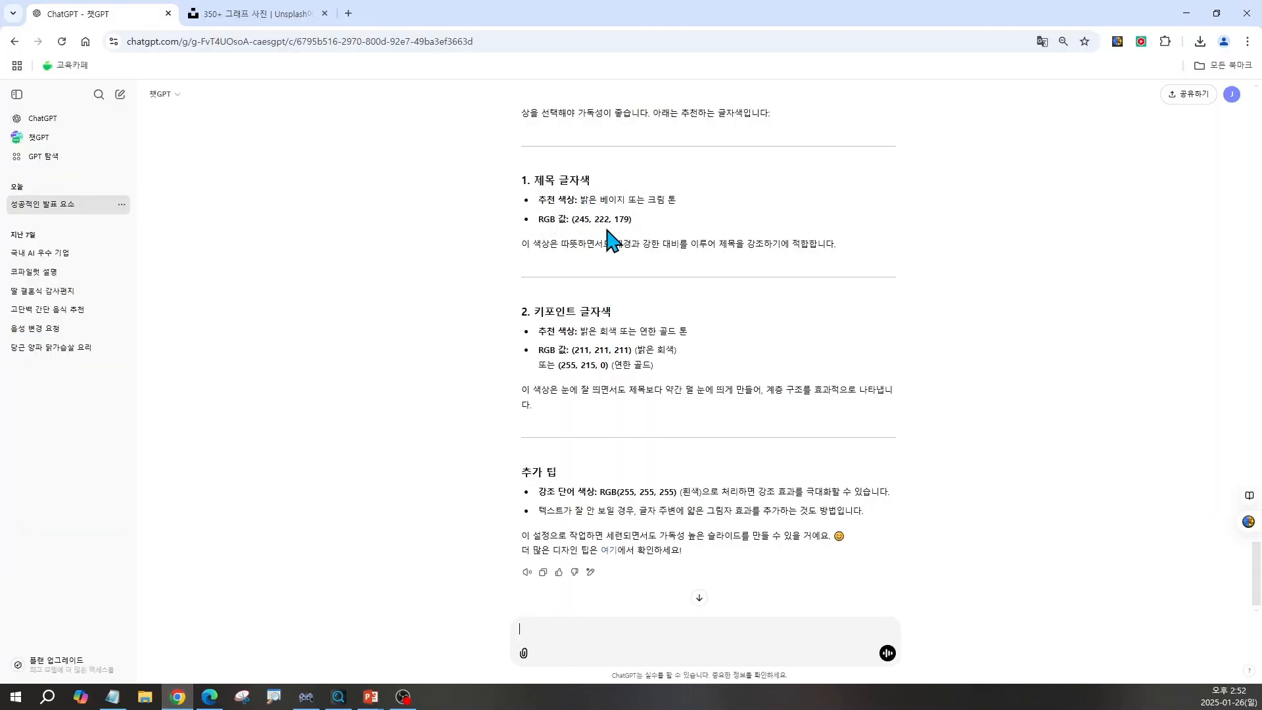
pyautogui.hotkey('alt', 'Tab')
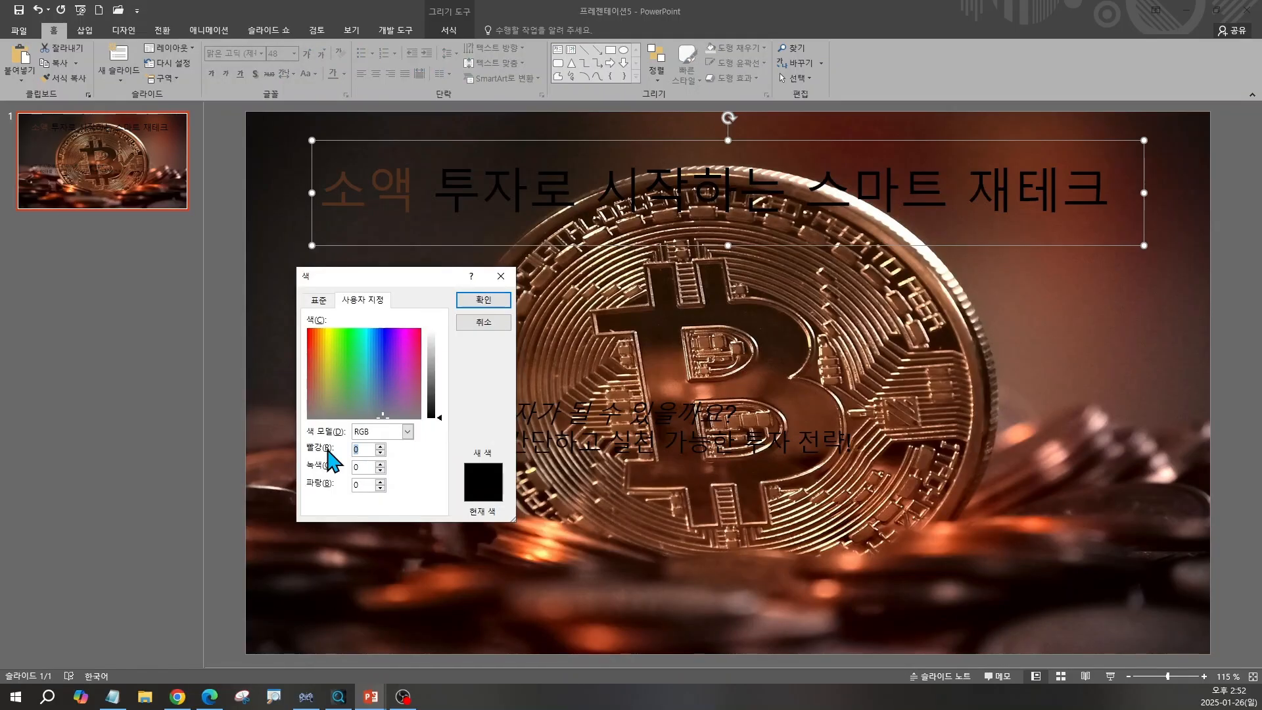
pyautogui.write('245')
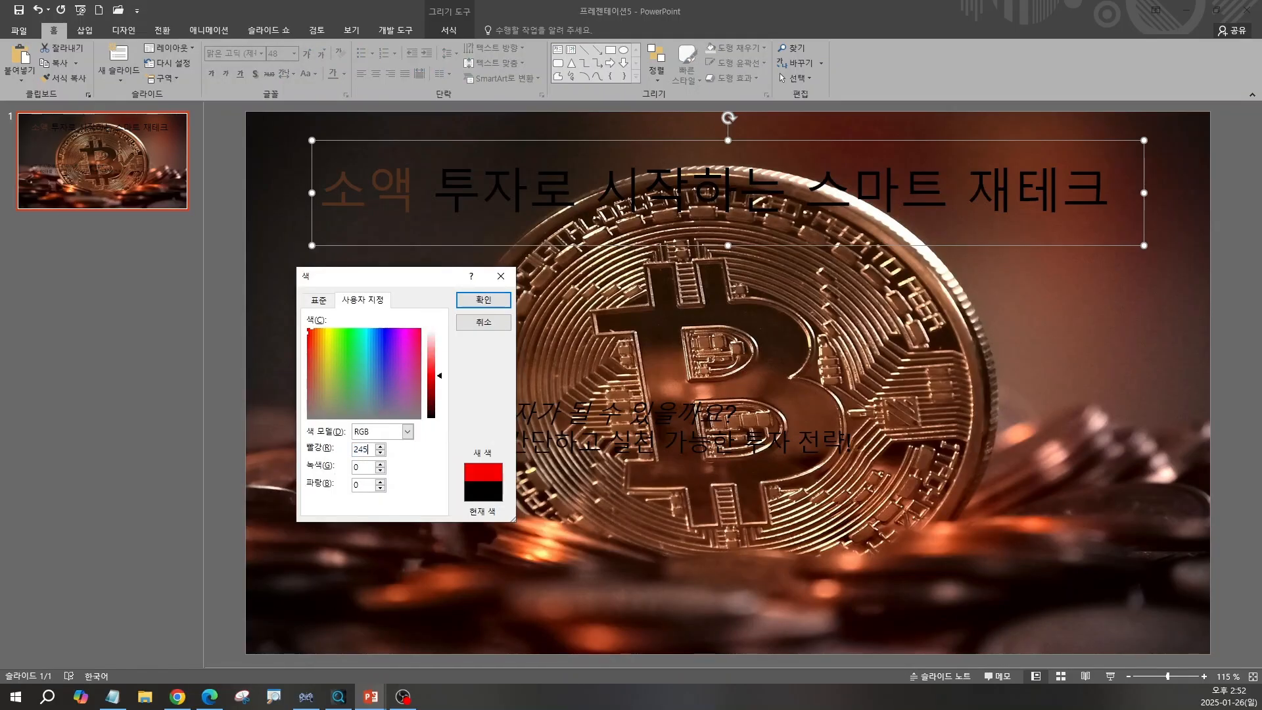
pyautogui.press('Tab')
pyautogui.write('222')
pyautogui.press('Tab')
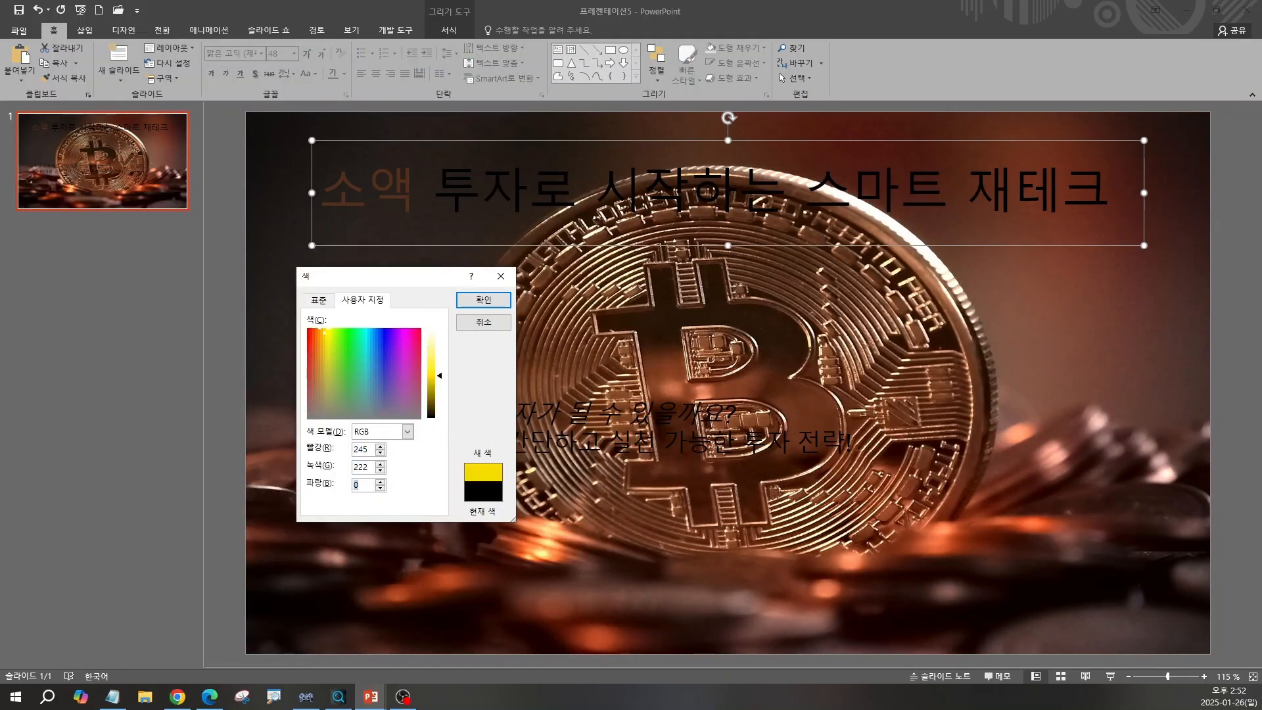
pyautogui.write('179')
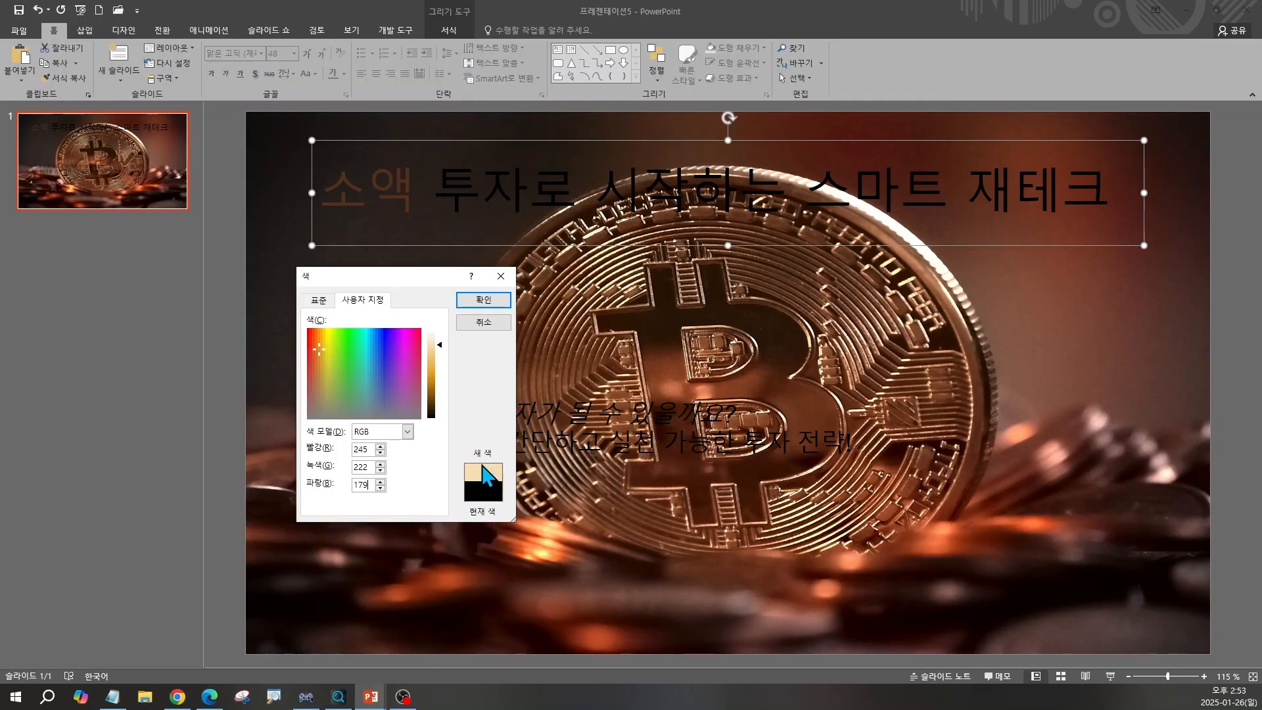
pyautogui.click(483, 301)
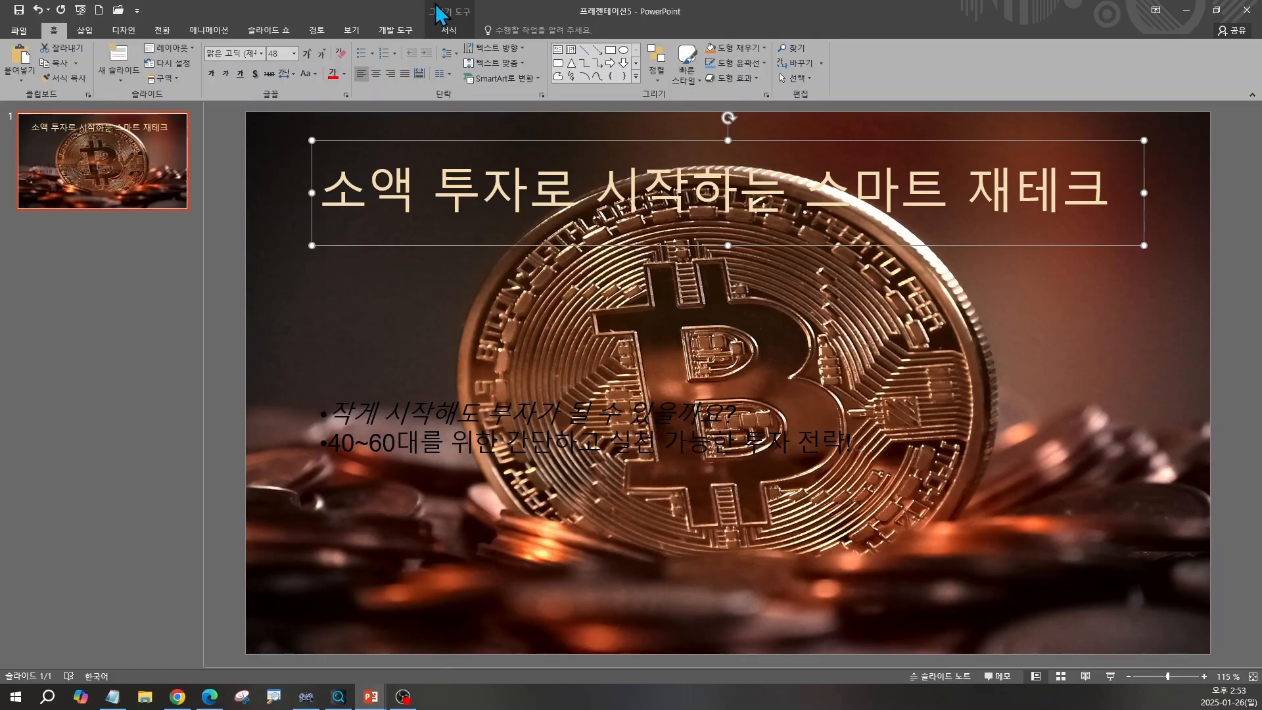
# - Give the title text a black outline with a 1½ pt weight
pyautogui.click(453, 29)
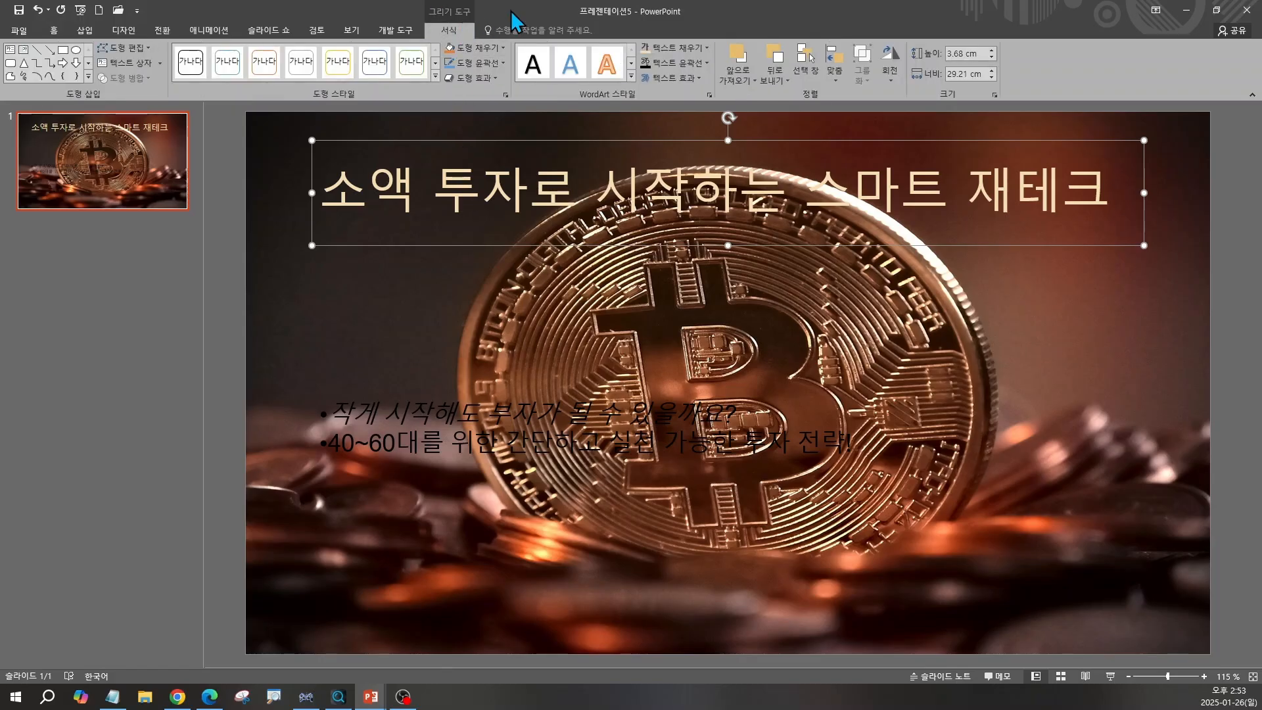
pyautogui.click(695, 64)
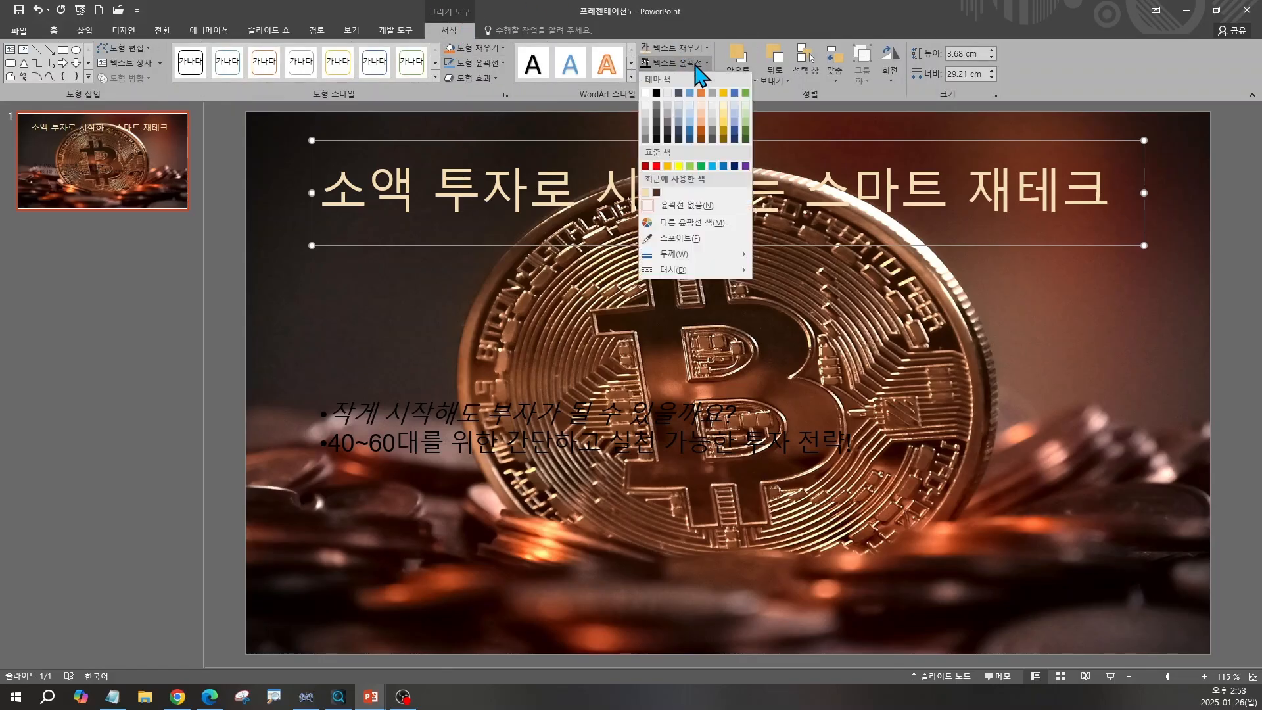
pyautogui.click(657, 92)
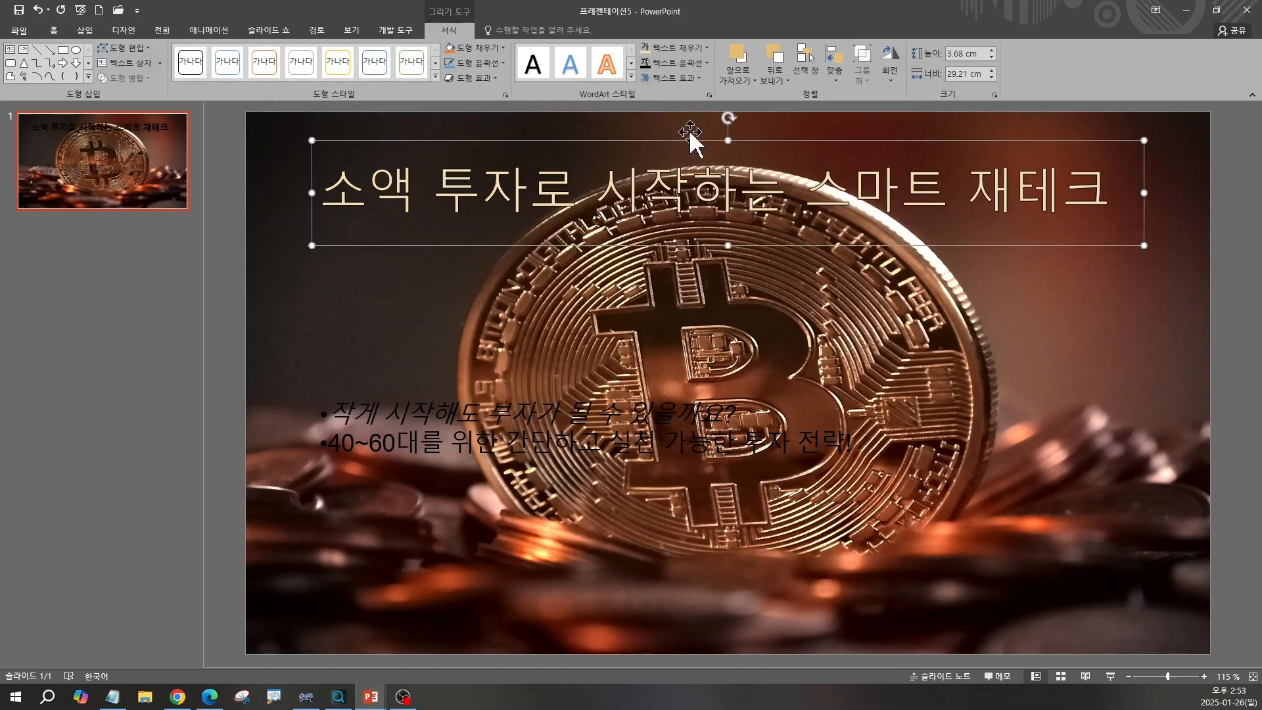
pyautogui.click(690, 62)
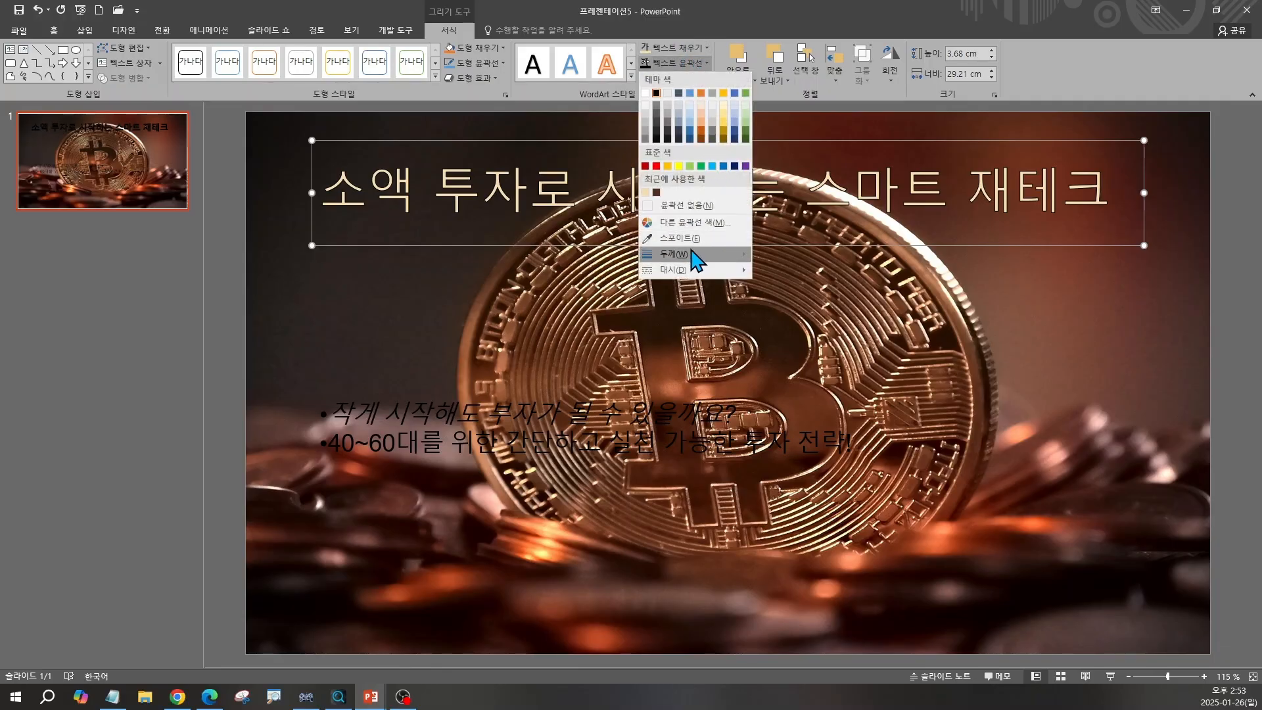
pyautogui.moveTo(691, 255)
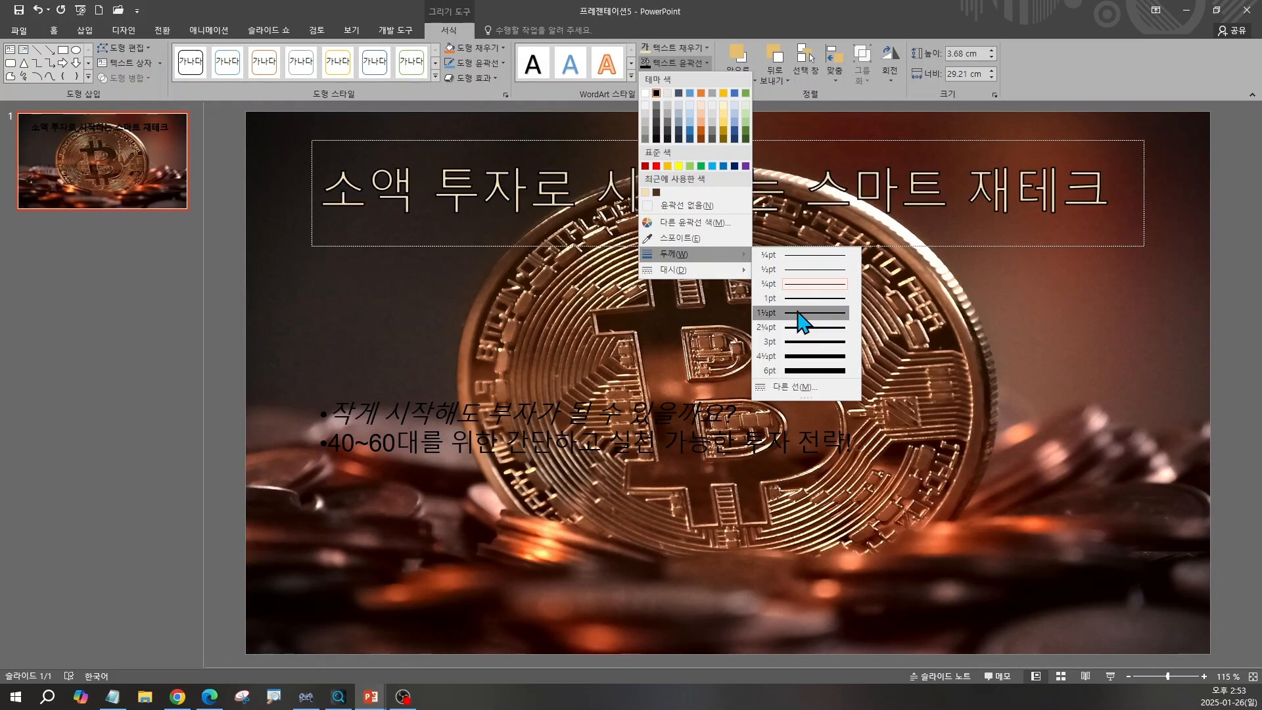
pyautogui.click(798, 313)
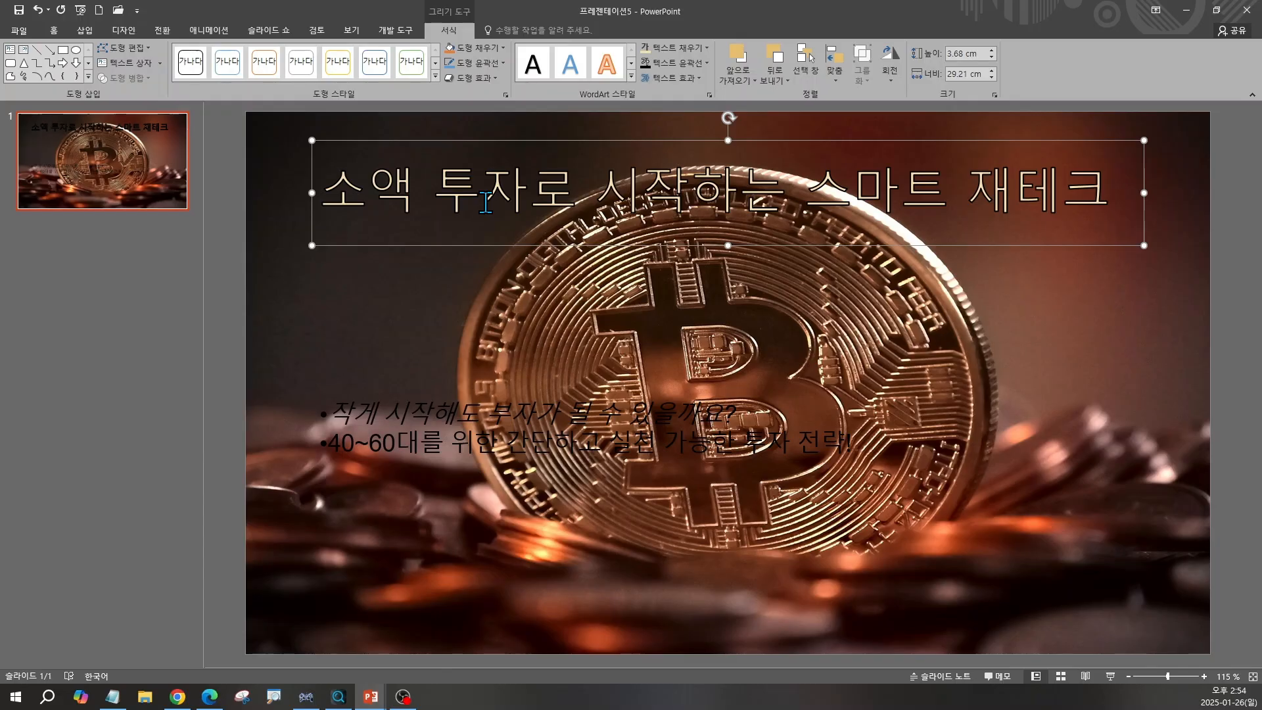
# - Set the font colour of both key-point lines to ChatGPT's recommended light grey, custom RGB value 211, 211, 211
pyautogui.click(394, 434)
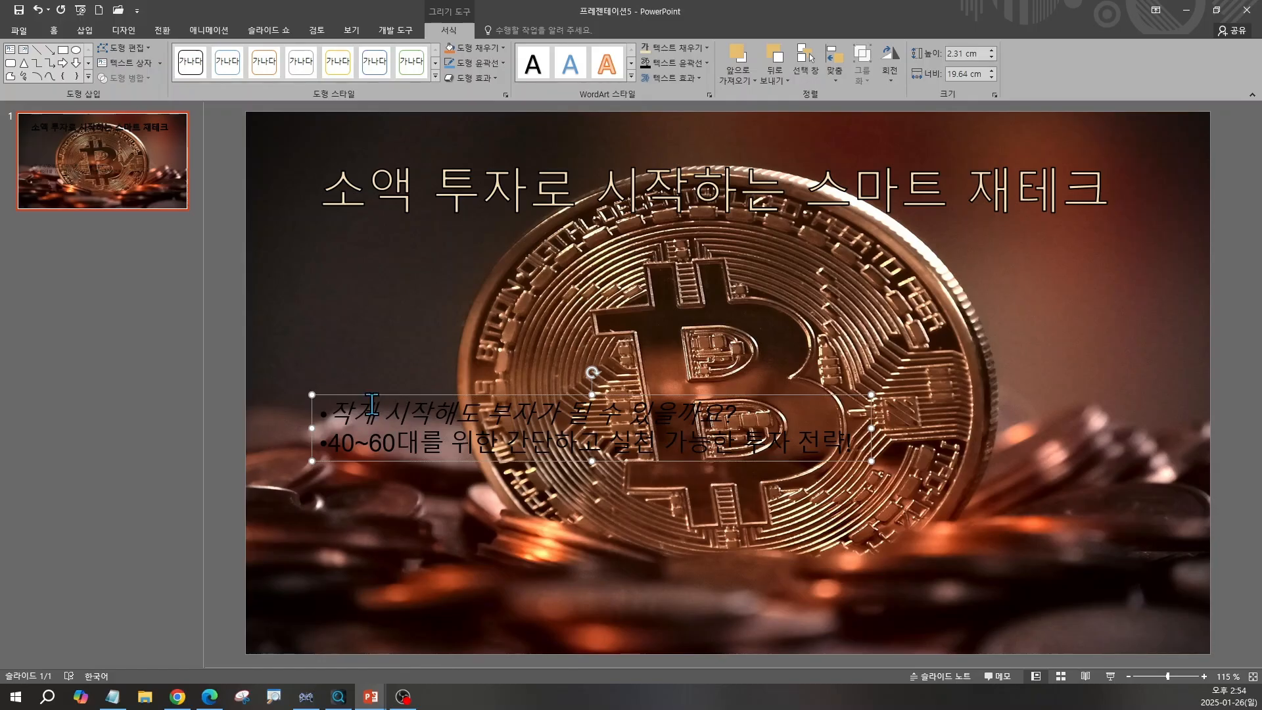
pyautogui.click(54, 30)
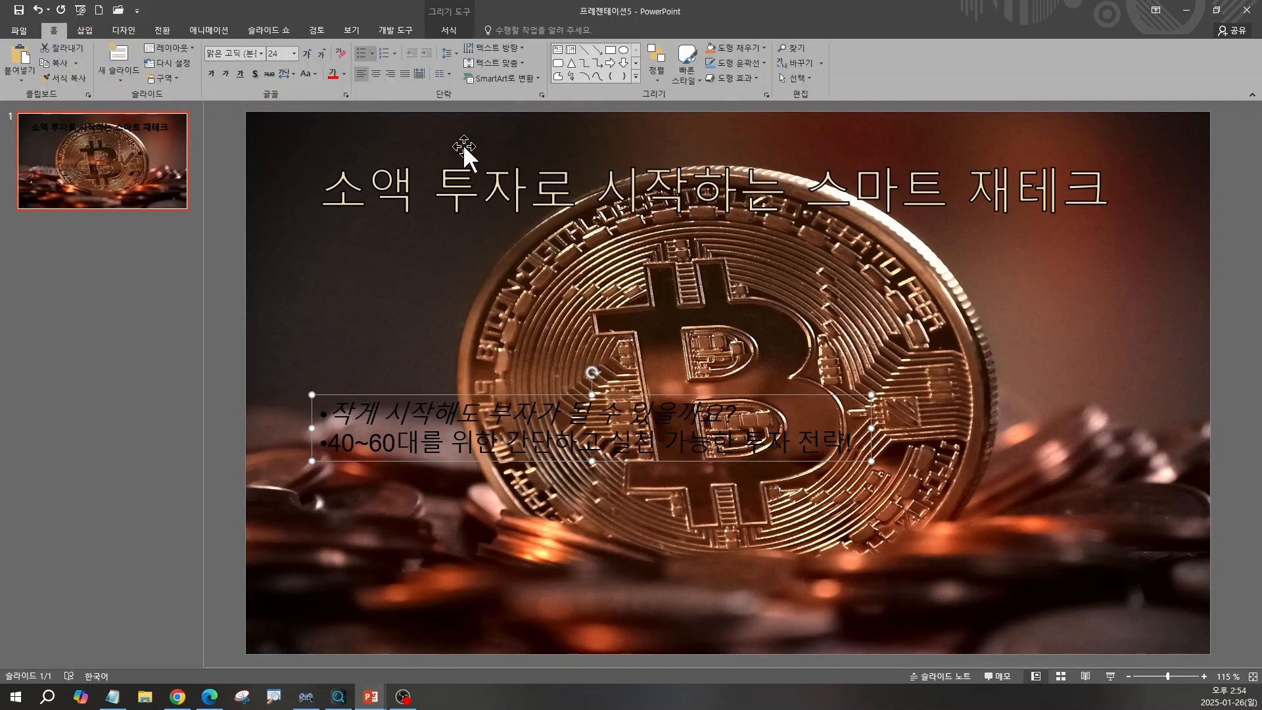
pyautogui.click(344, 74)
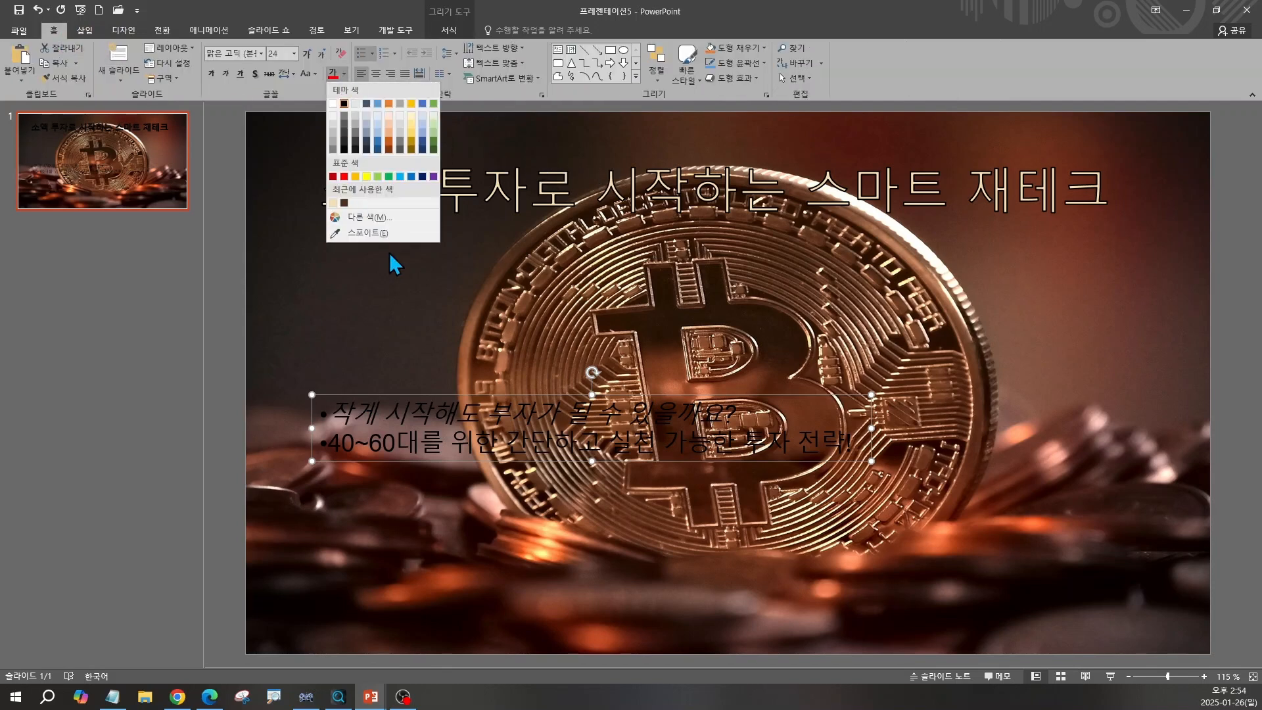
pyautogui.click(384, 220)
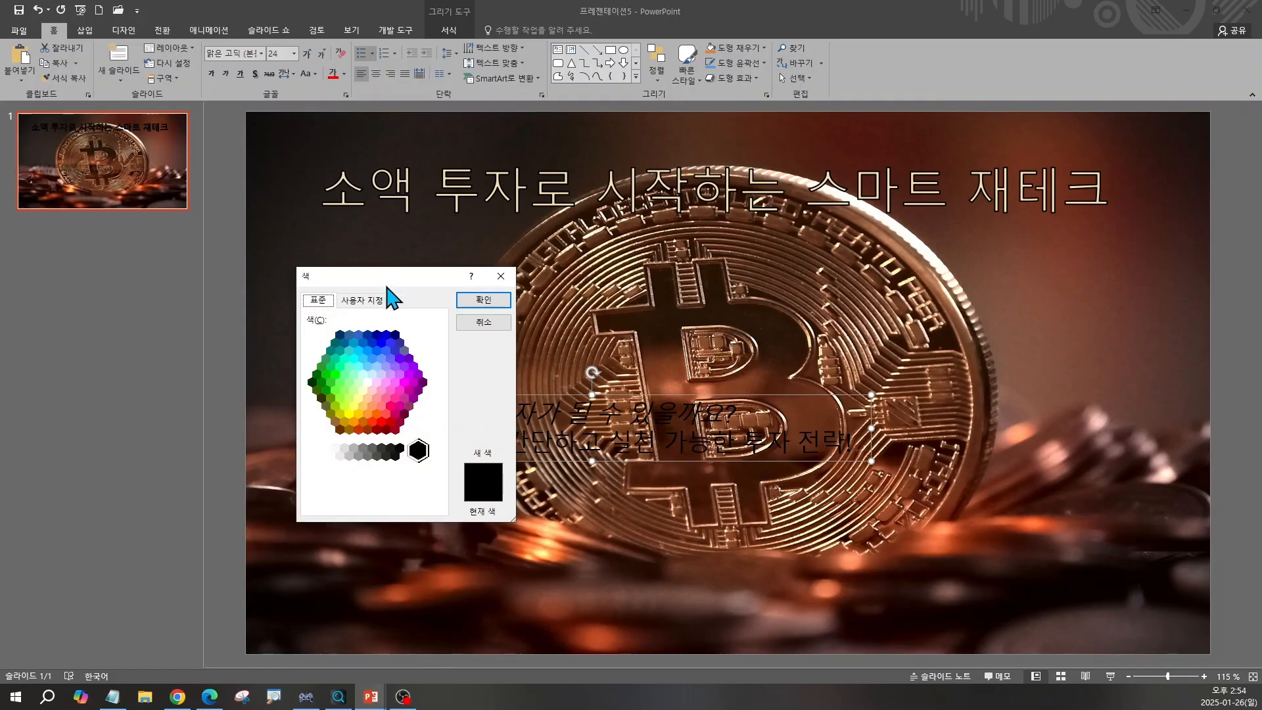
pyautogui.click(365, 303)
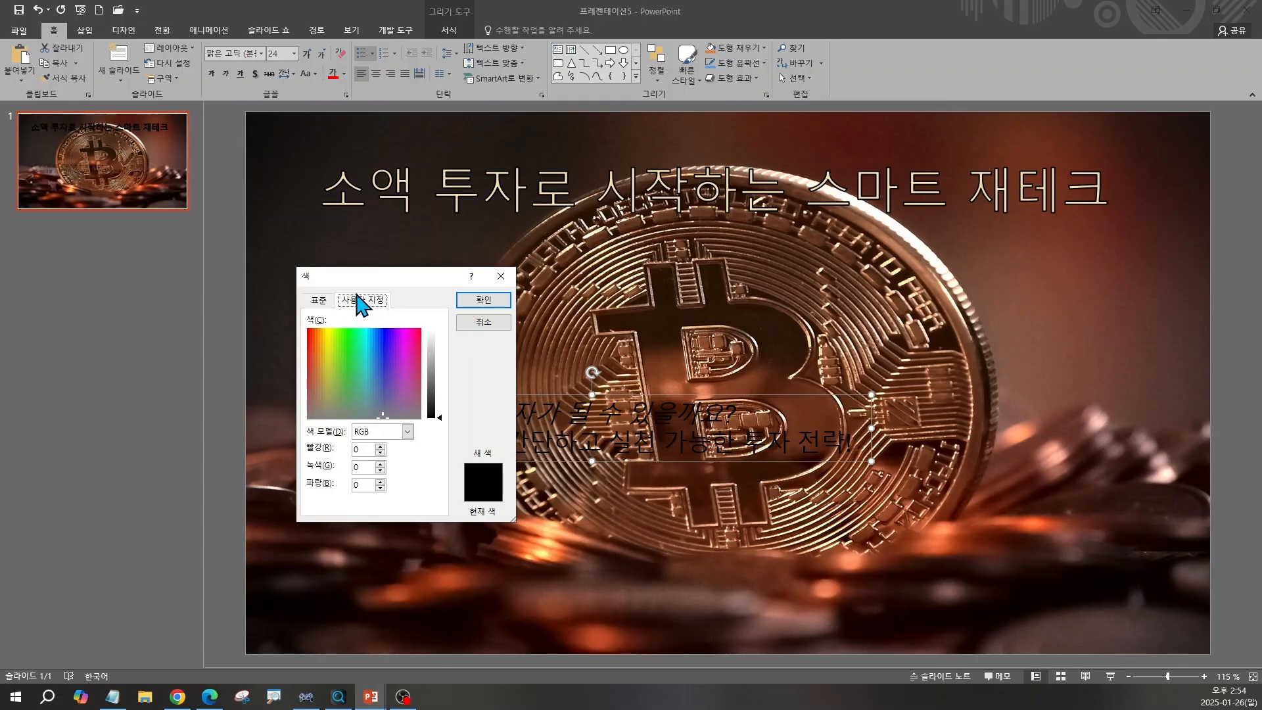
pyautogui.click(179, 697)
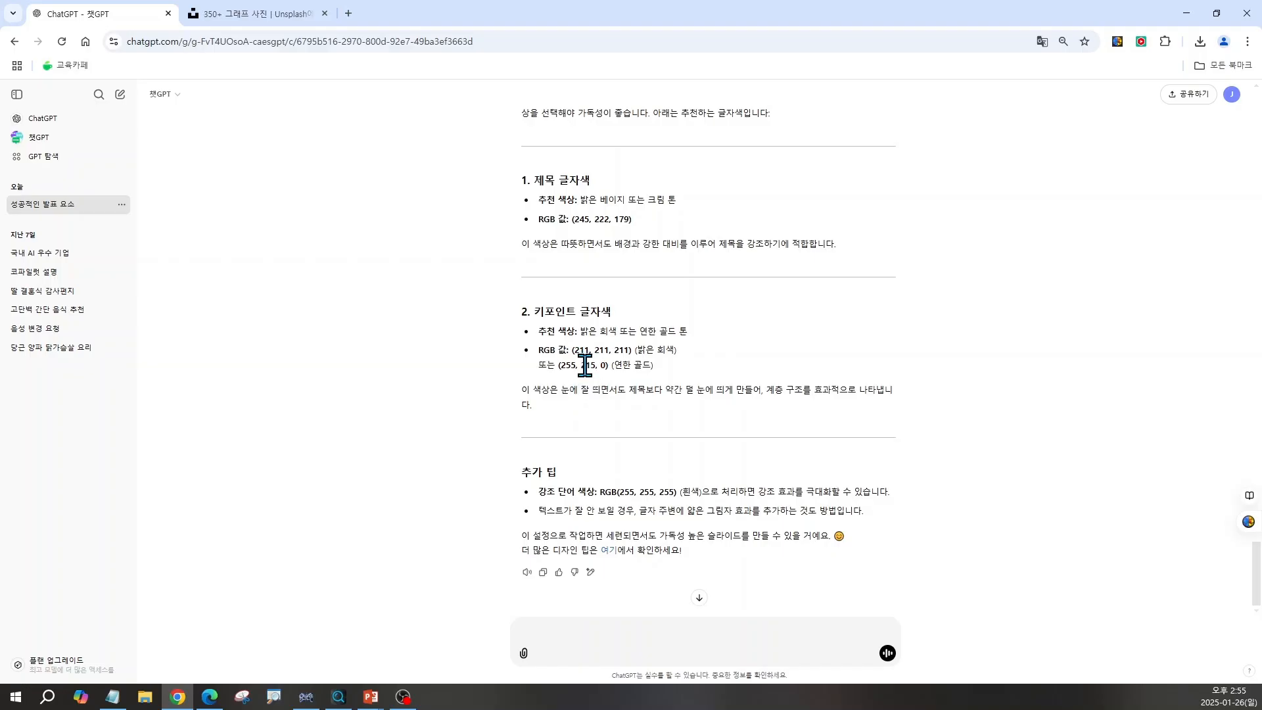
pyautogui.click(1186, 14)
pyautogui.write('211')
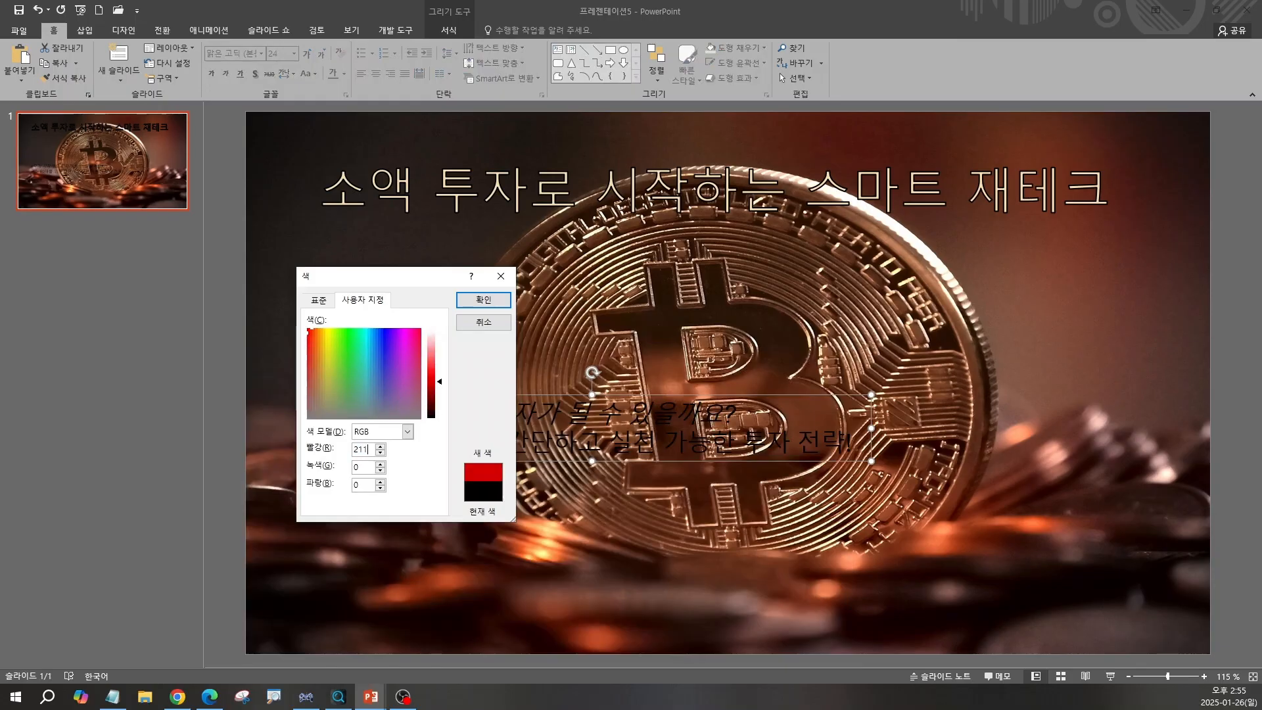
pyautogui.press('Tab')
pyautogui.write('211')
pyautogui.press('Tab')
pyautogui.write('2')
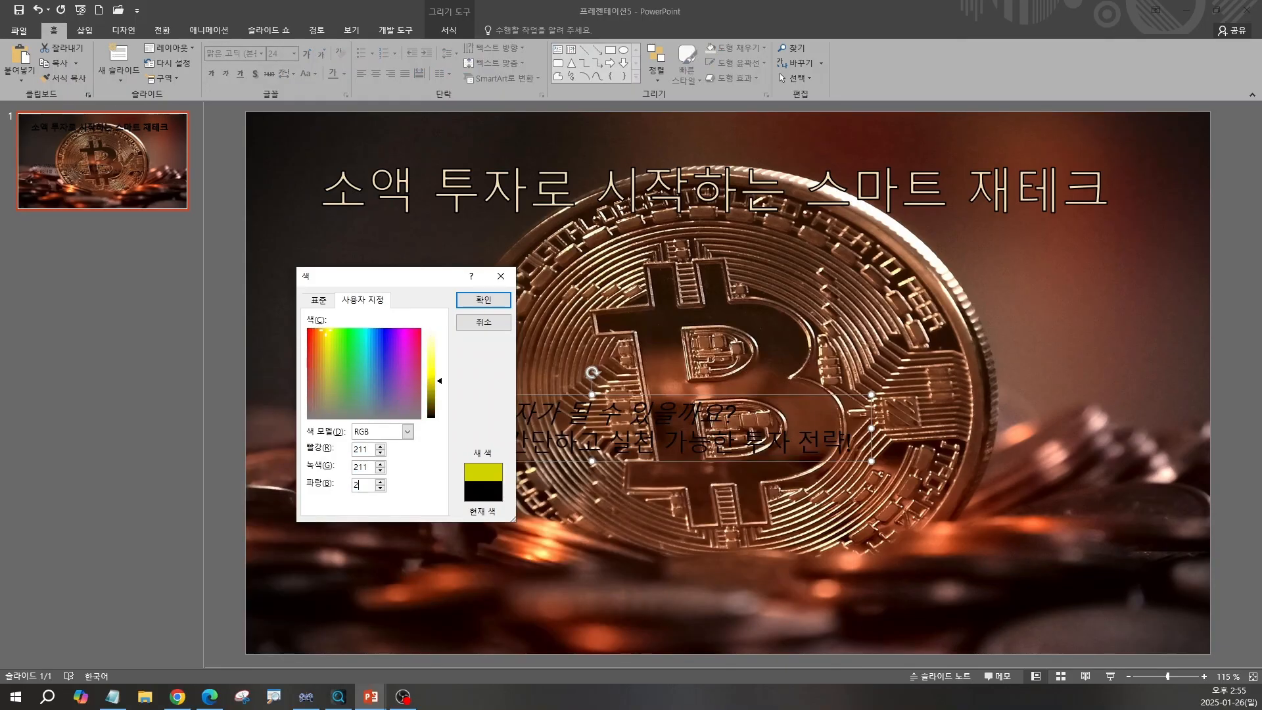
pyautogui.write('11')
pyautogui.click(478, 299)
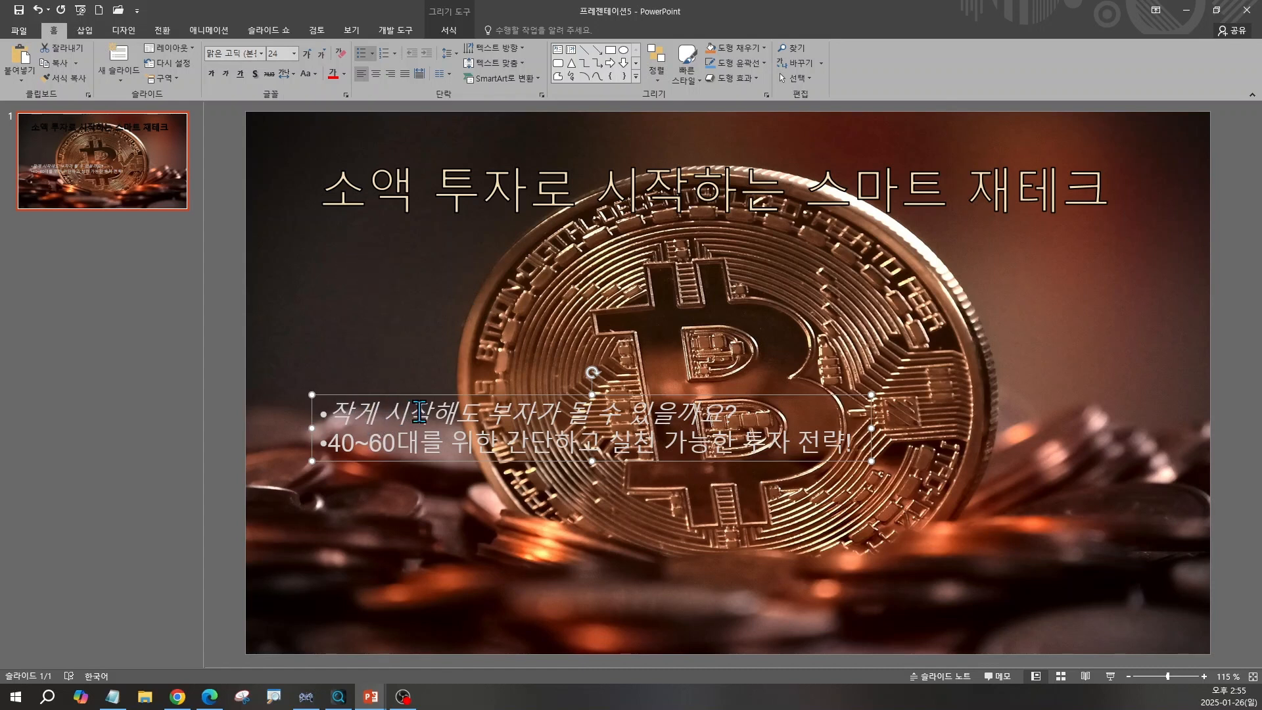
# - Change the key points' font to 더잠실 5 Bold and remove their italic formatting
pyautogui.click(262, 55)
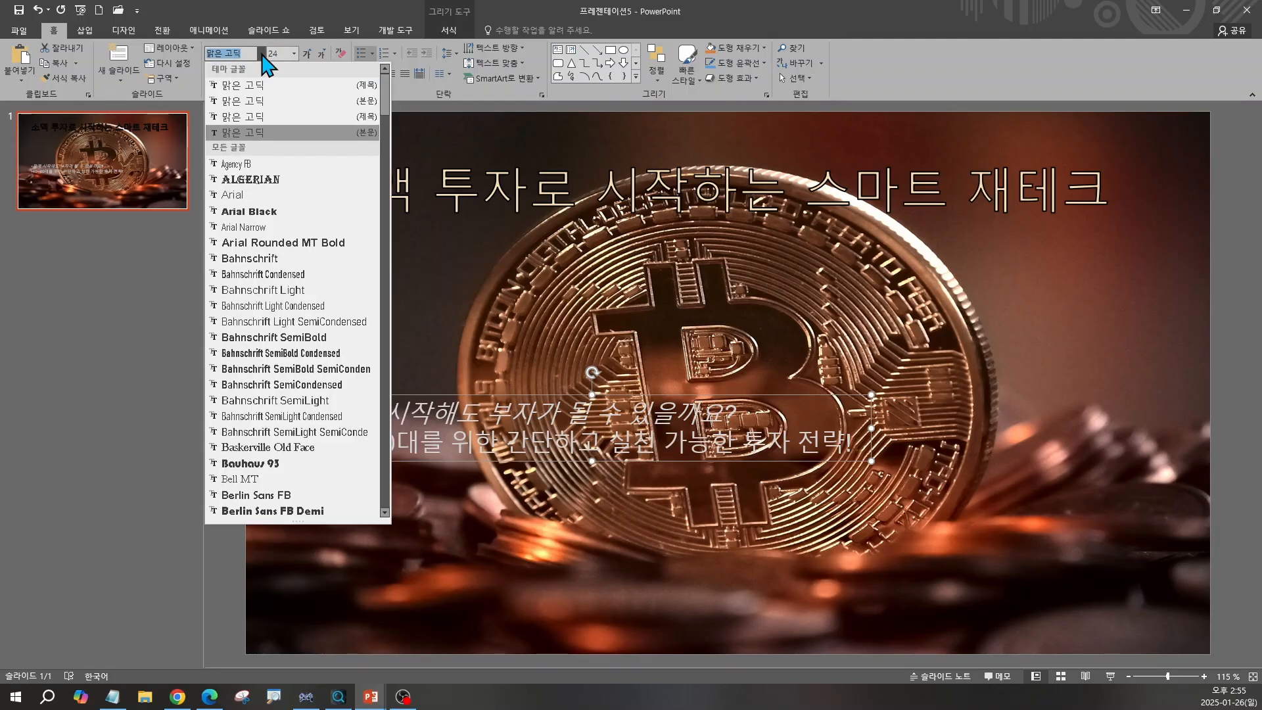
pyautogui.moveTo(385, 105); pyautogui.dragTo(390, 470)
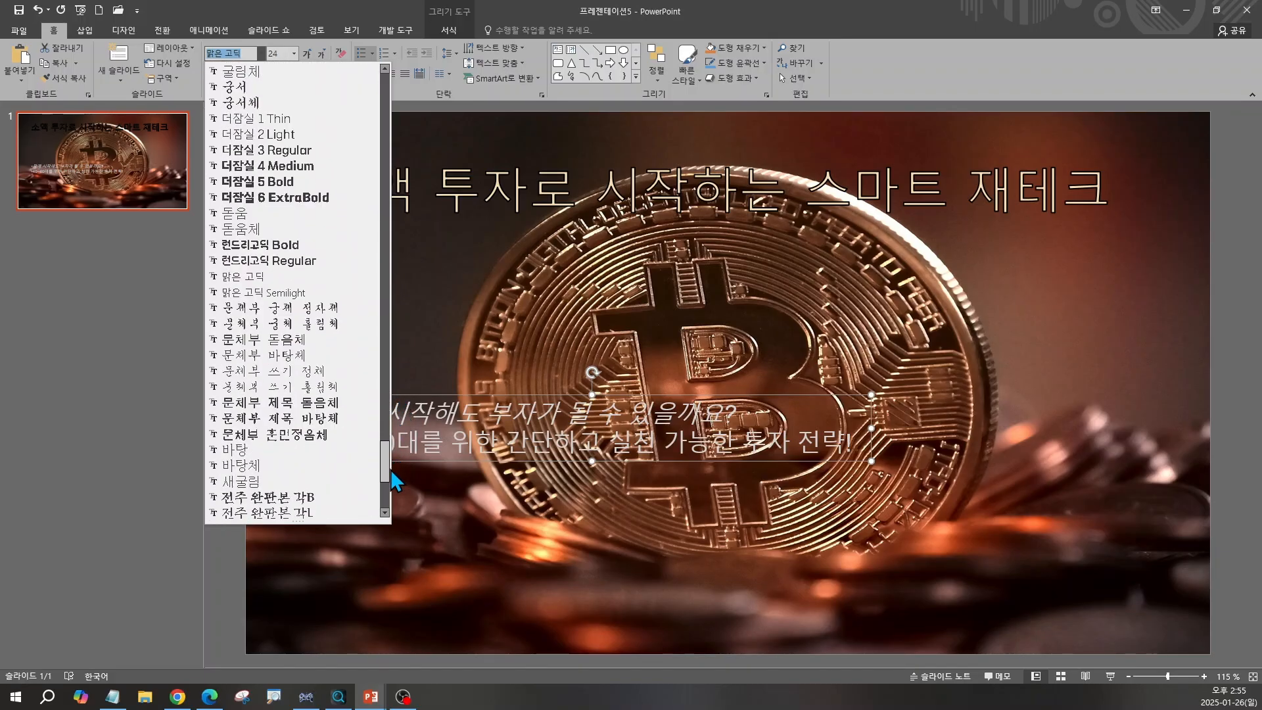
pyautogui.click(263, 181)
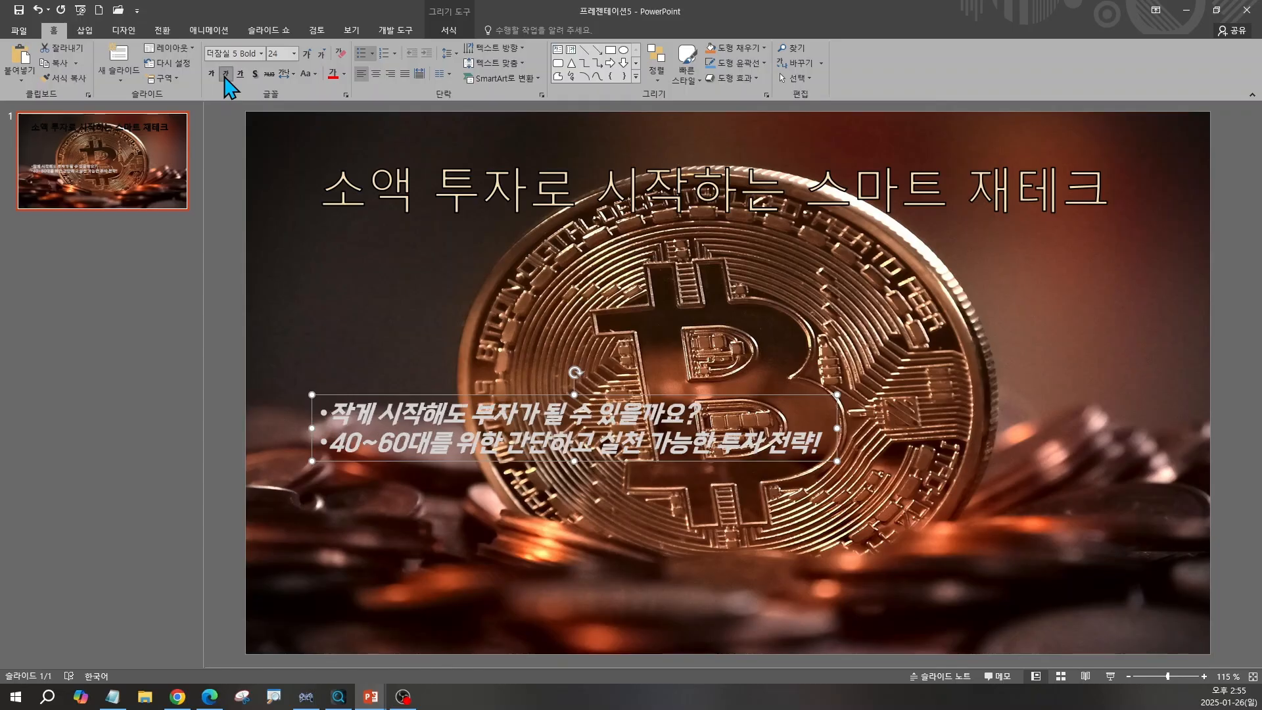
pyautogui.click(224, 74)
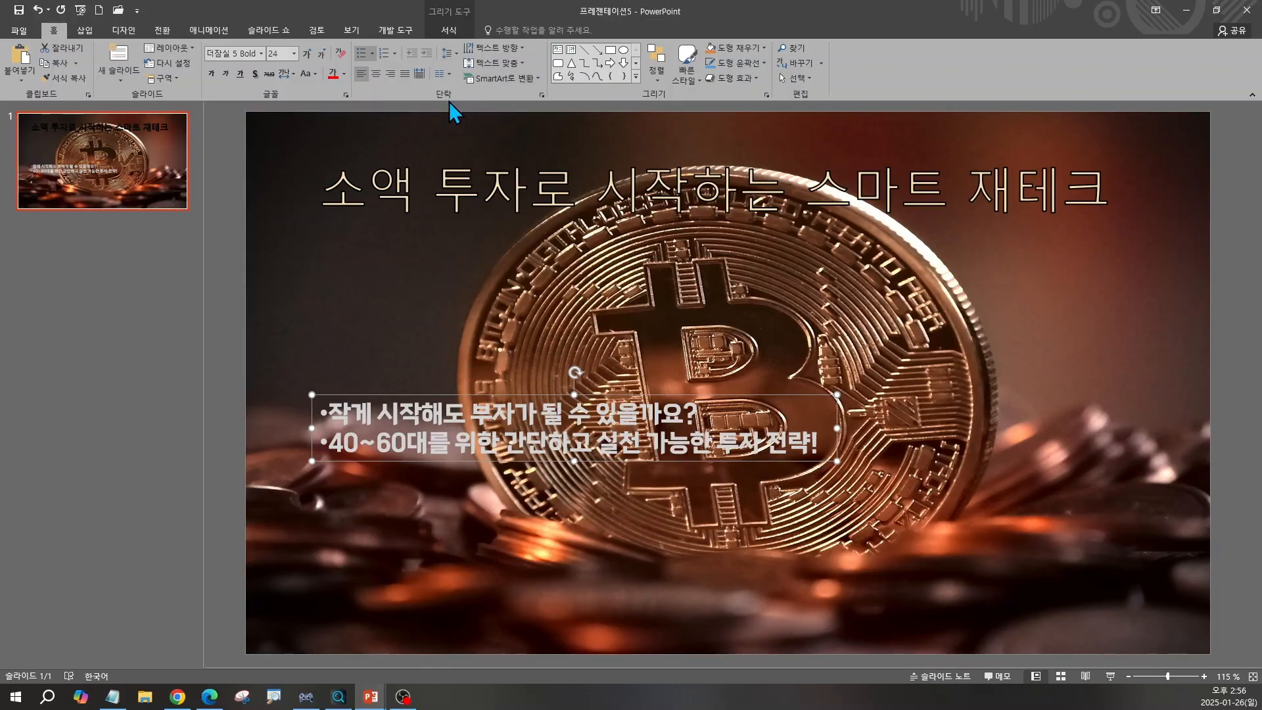
# - Widen the key points' line spacing past 1.5 and move their text box slightly to the right
pyautogui.click(448, 54)
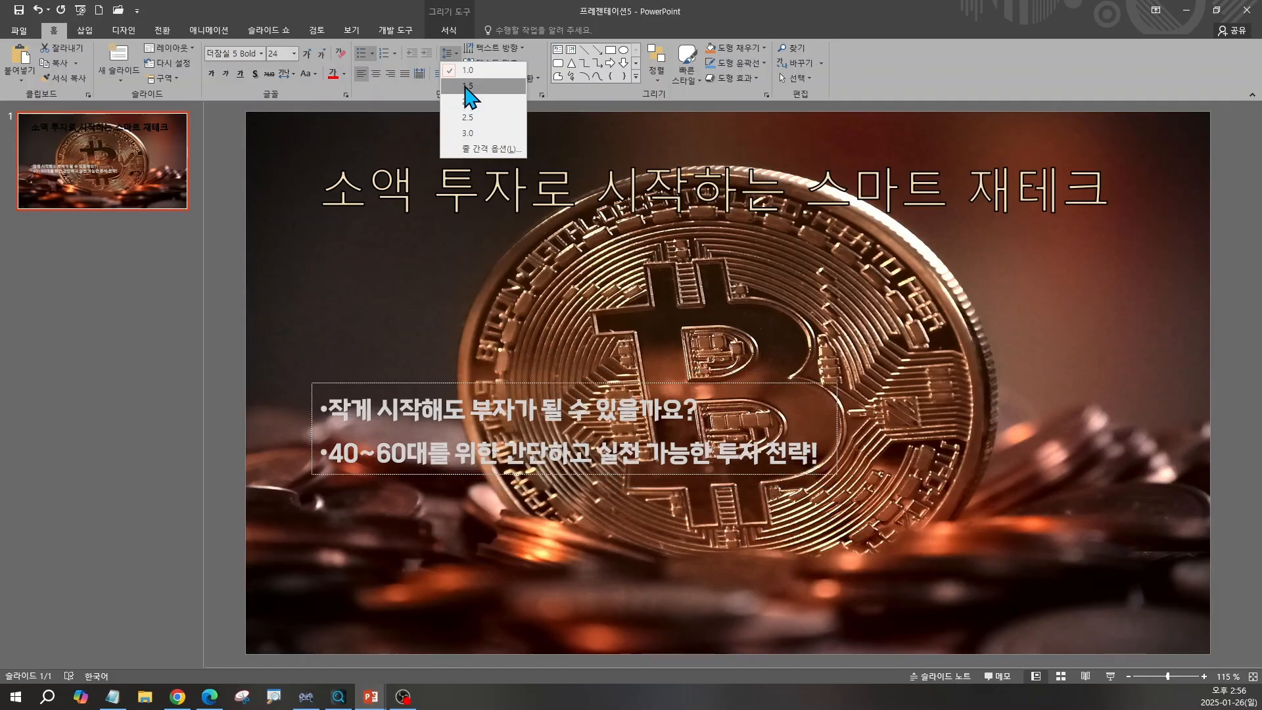
pyautogui.click(467, 87)
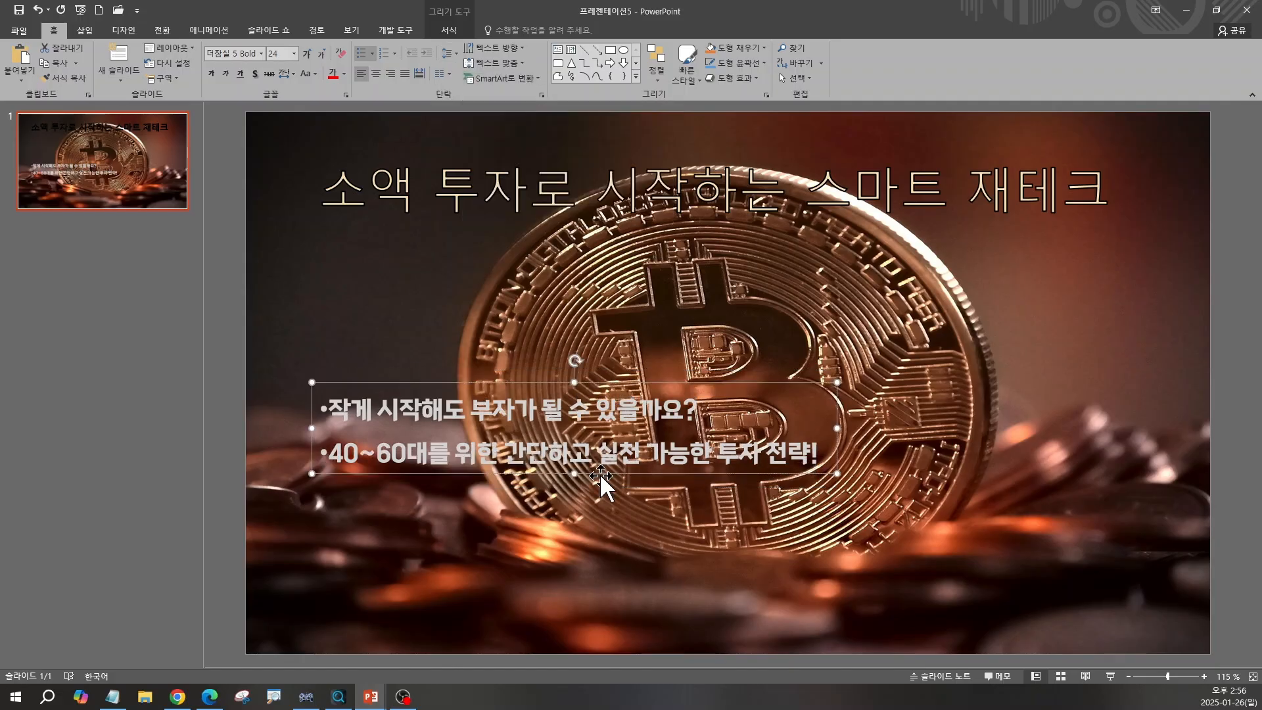
pyautogui.moveTo(614, 485); pyautogui.dragTo(644, 463)
# - Give the key-point text a black outline with a ¾ pt weight
pyautogui.click(448, 31)
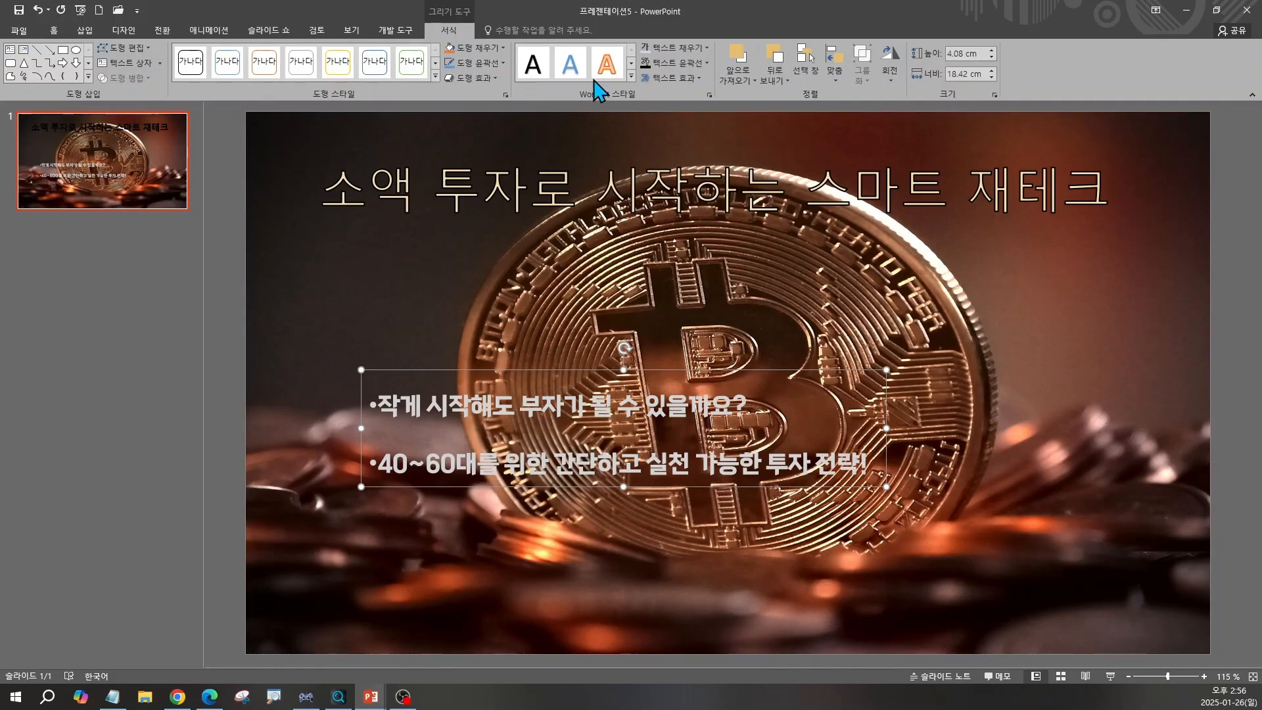
pyautogui.click(707, 63)
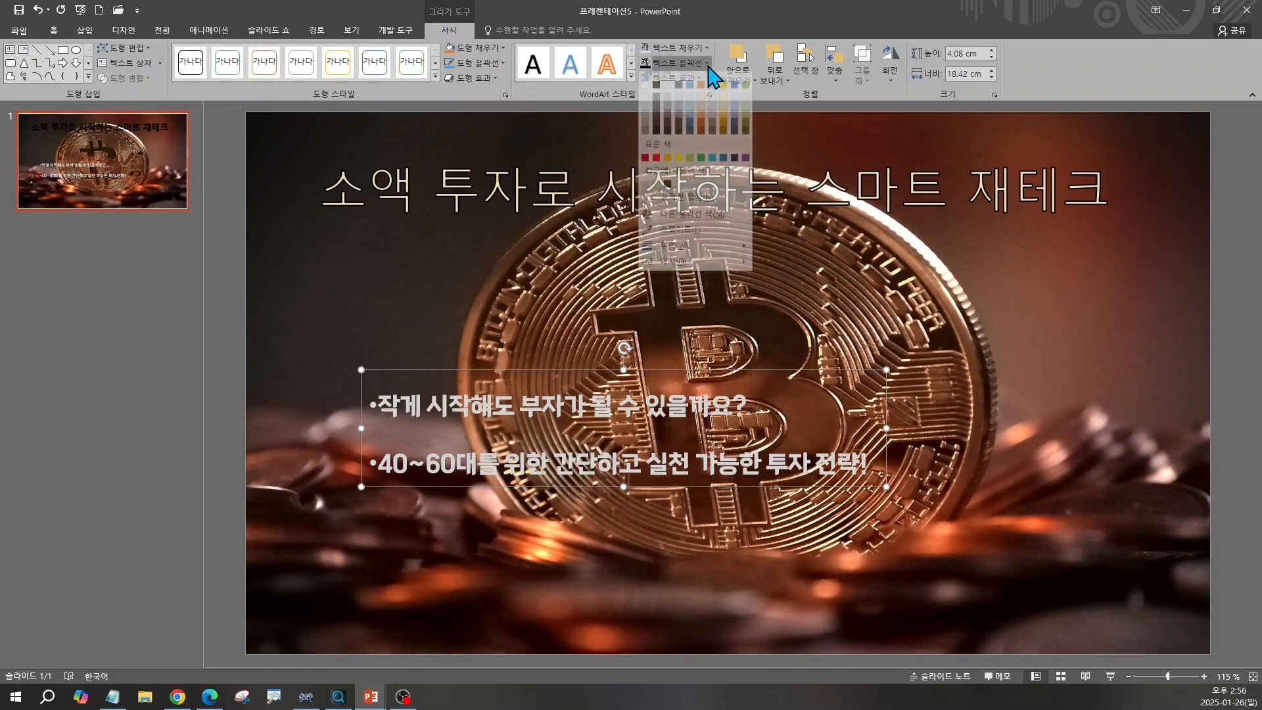
pyautogui.click(655, 94)
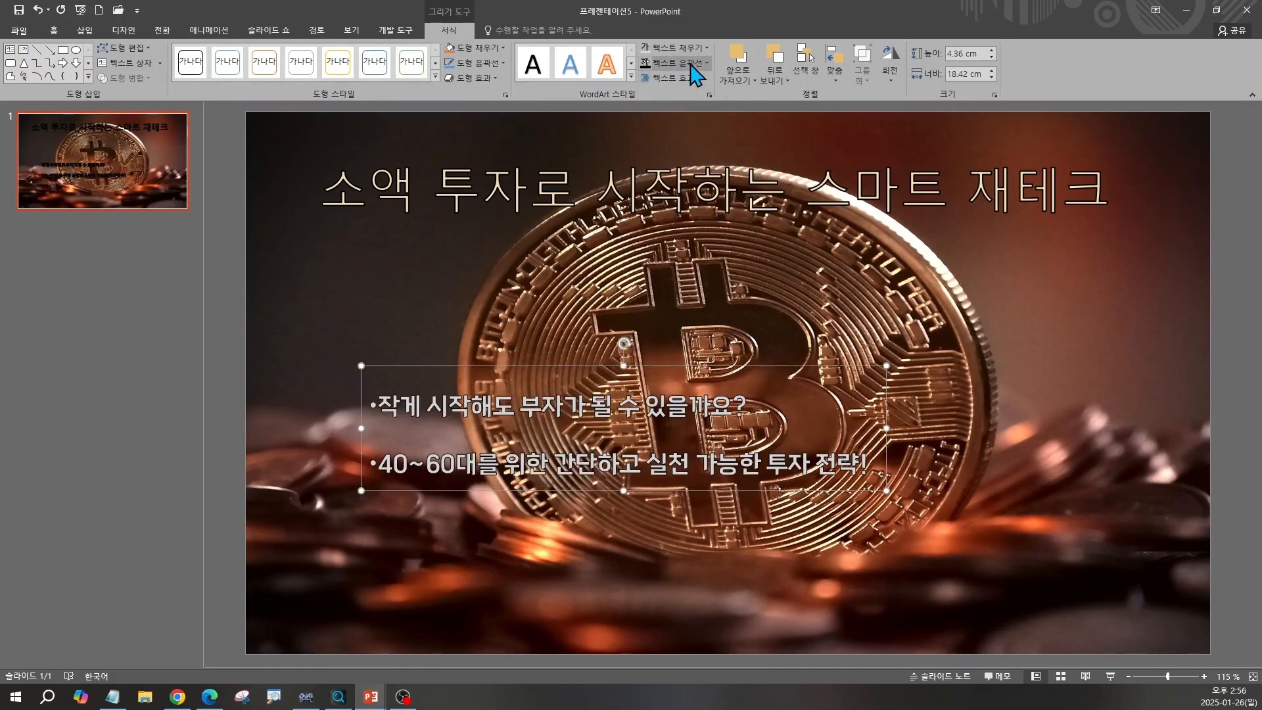
pyautogui.click(707, 63)
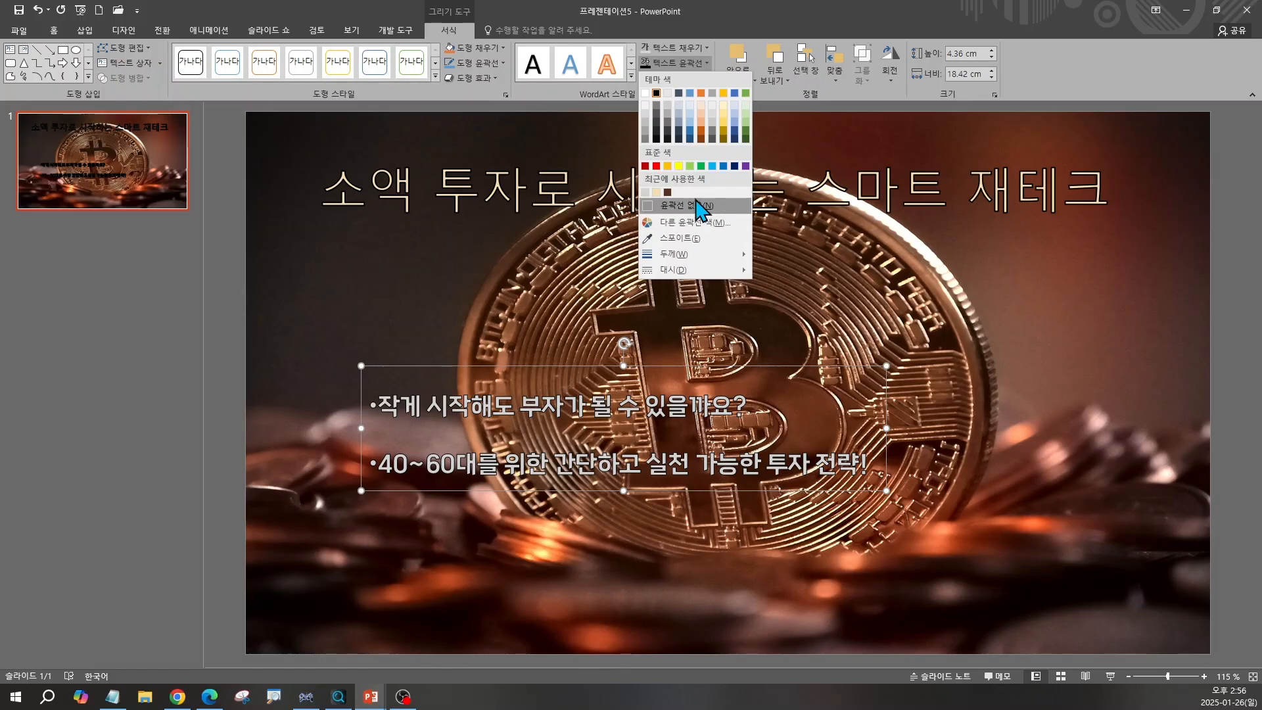
pyautogui.moveTo(696, 256)
pyautogui.click(844, 281)
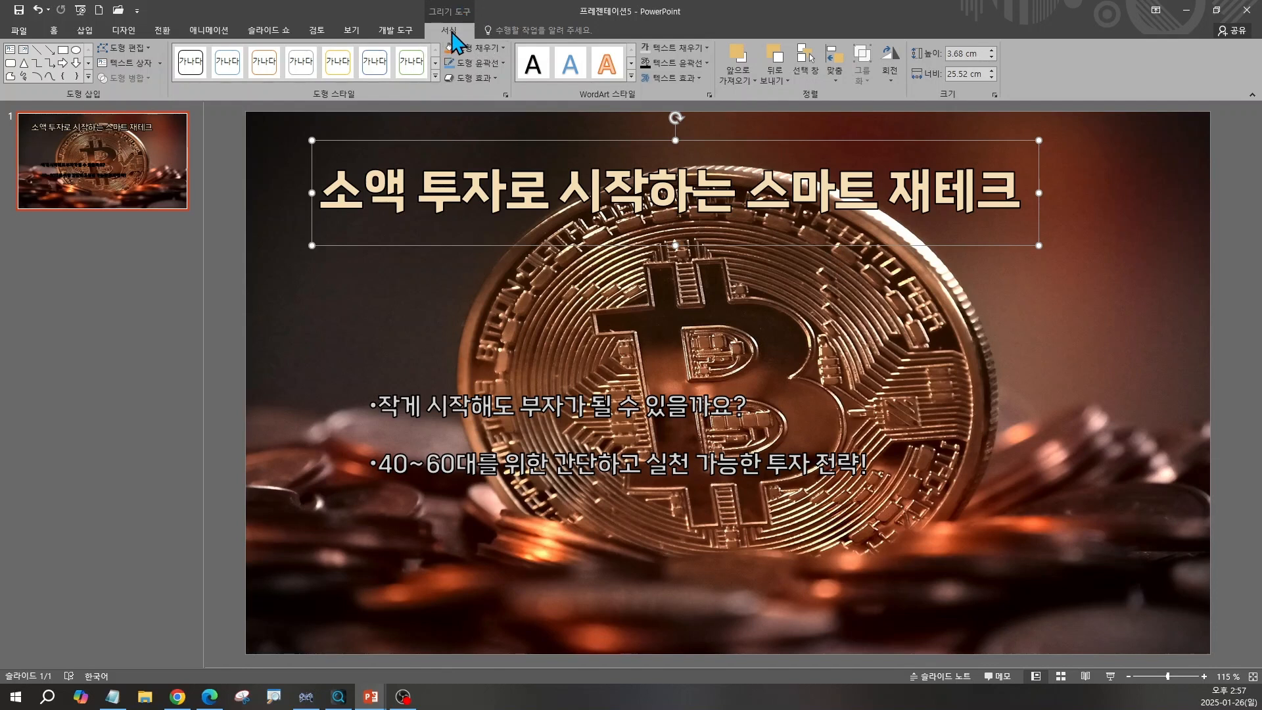
# - Centre the title text box horizontally on the slide
pyautogui.click(837, 71)
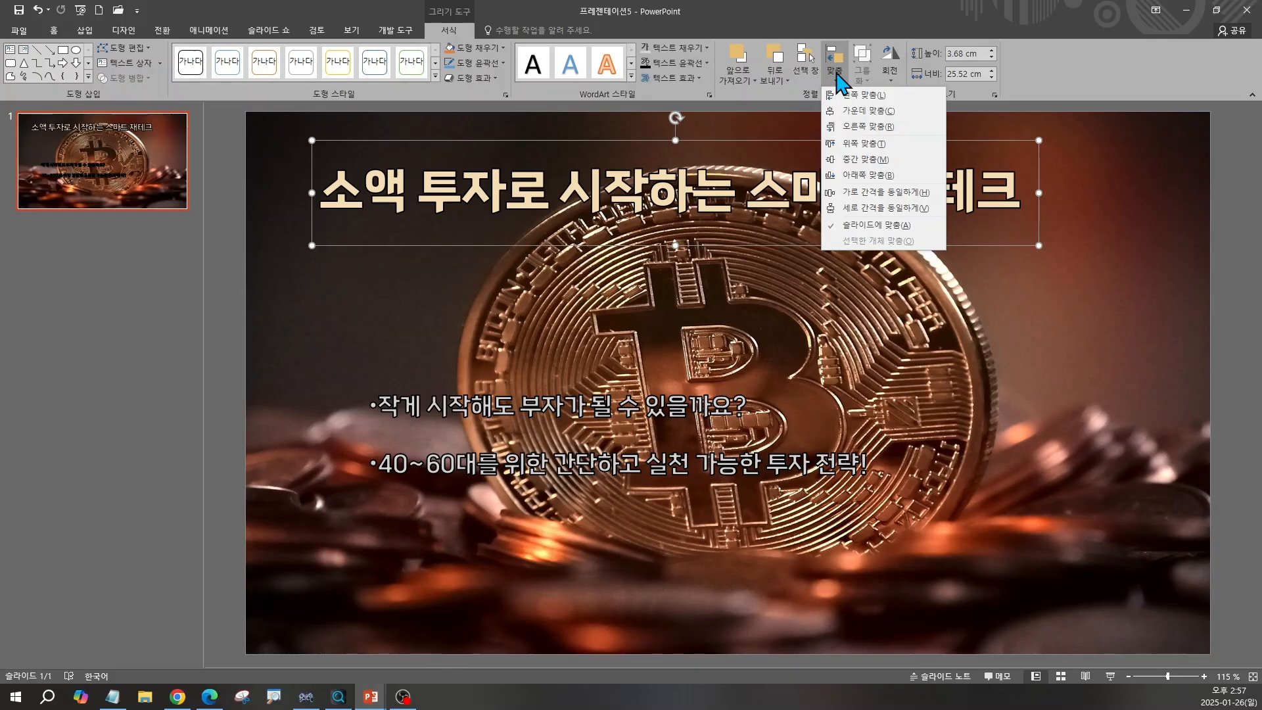
pyautogui.click(849, 111)
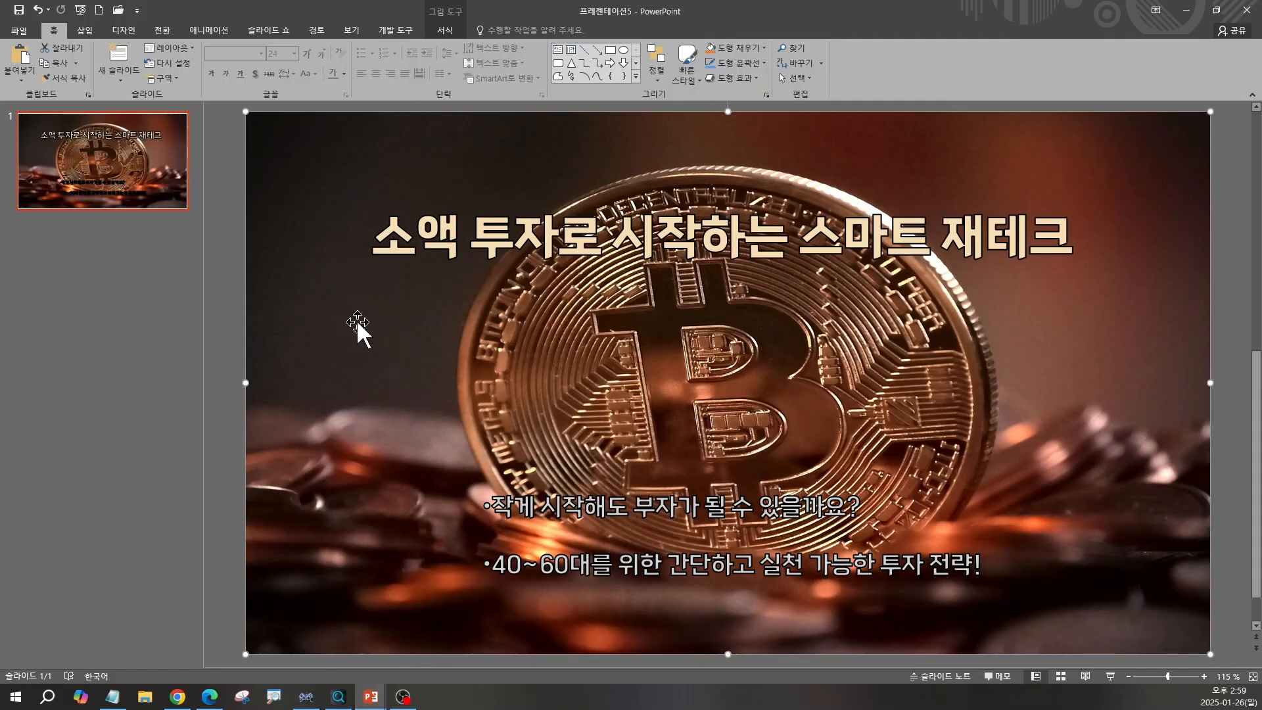
# - Apply the 50% soften correction to the bitcoin background photo so the text stands out
pyautogui.click(447, 31)
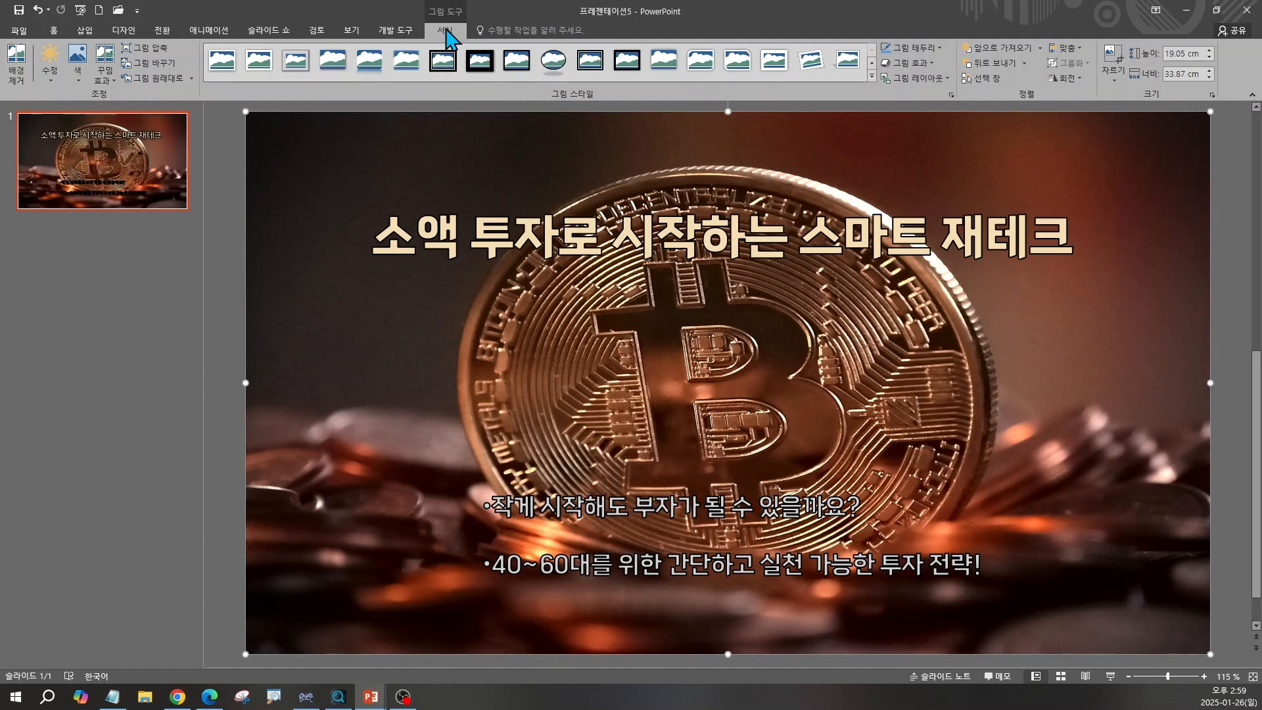
pyautogui.click(53, 80)
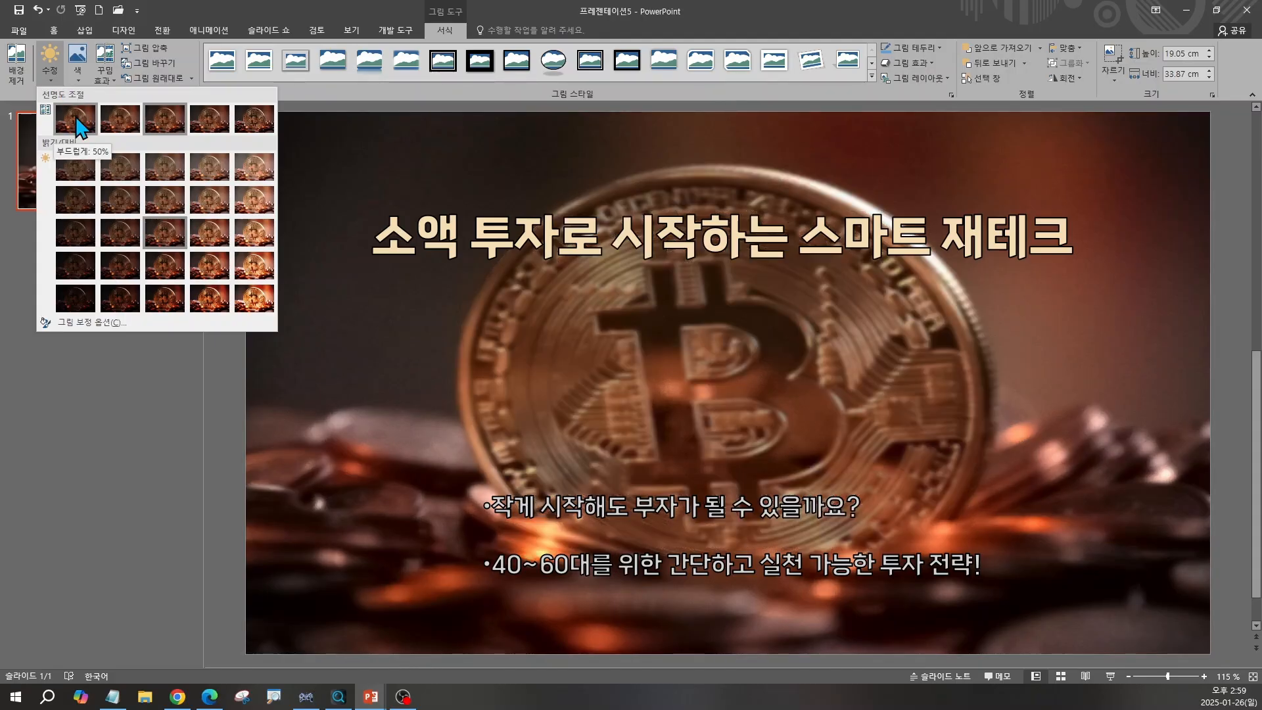
pyautogui.click(76, 120)
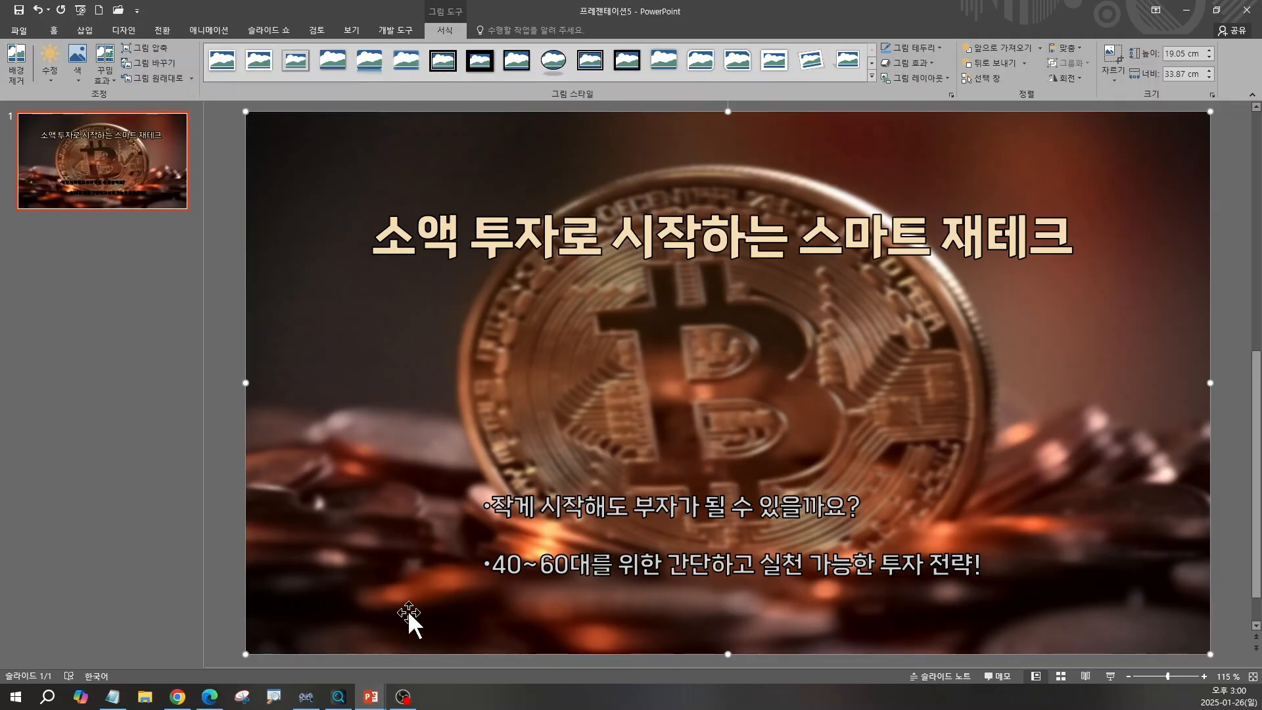
# - Switch to Chrome, search for "컬러헌트" in a new tab and open the Color Hunt palette site
pyautogui.click(179, 699)
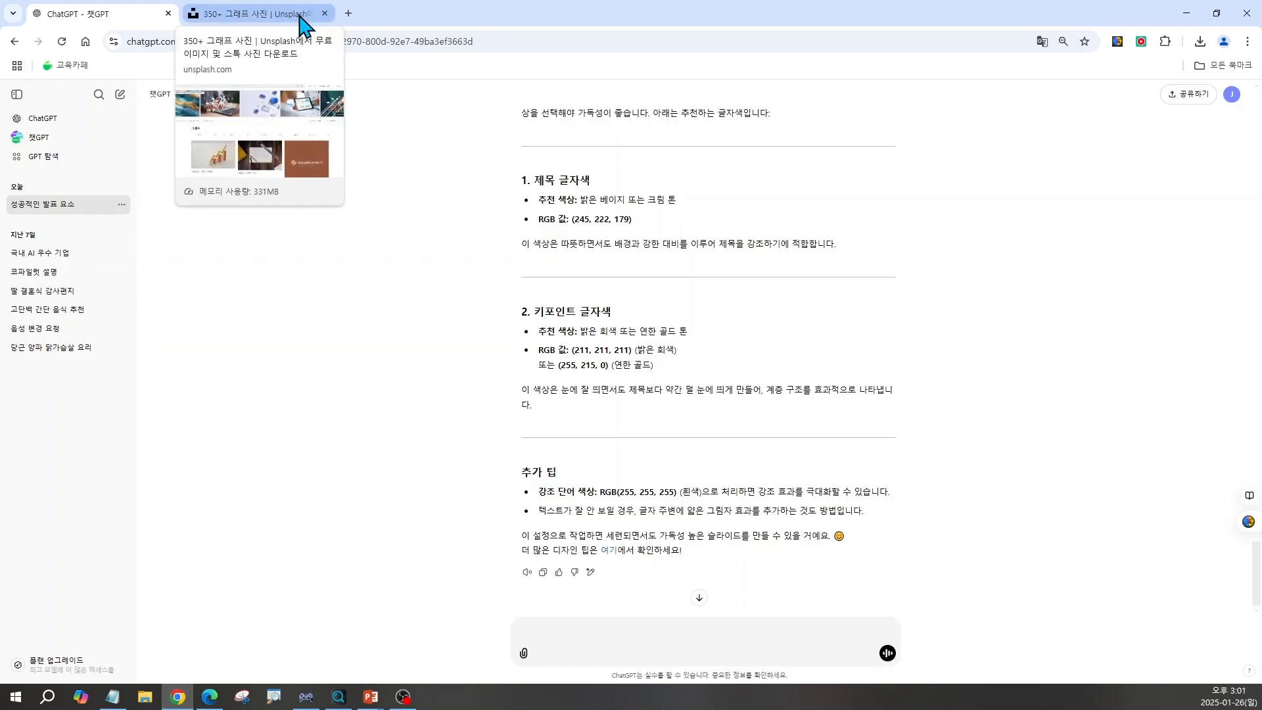
pyautogui.click(350, 14)
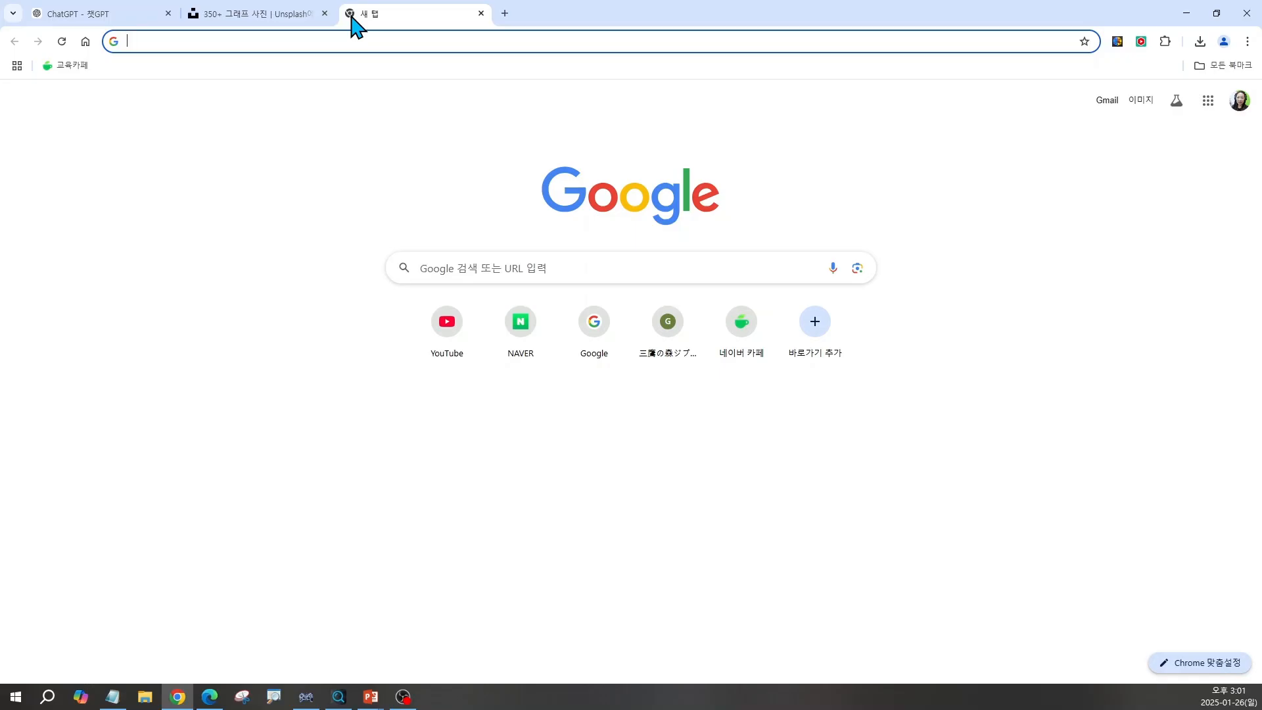
pyautogui.write('컬러헌트')
pyautogui.press('Return')
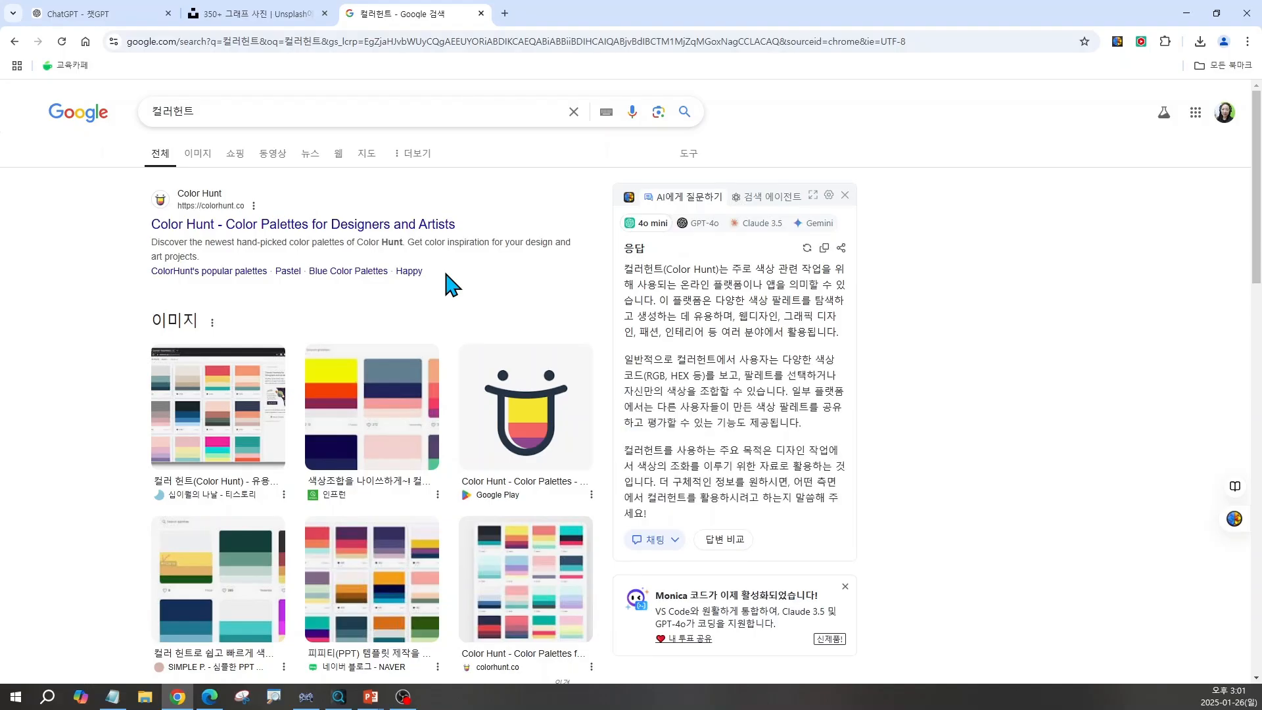
pyautogui.click(209, 230)
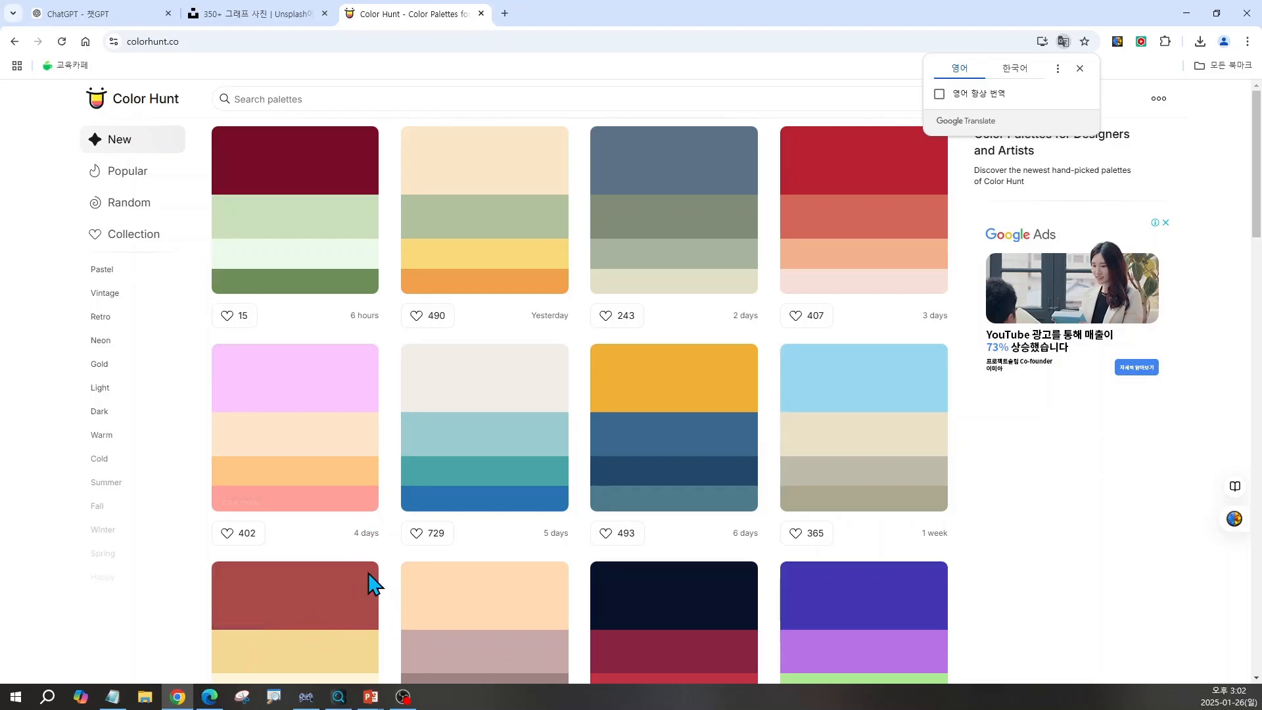
# - Browse the newest palettes on Color Hunt for colour combinations that suit the bitcoin title slide
pyautogui.click(1253, 9)
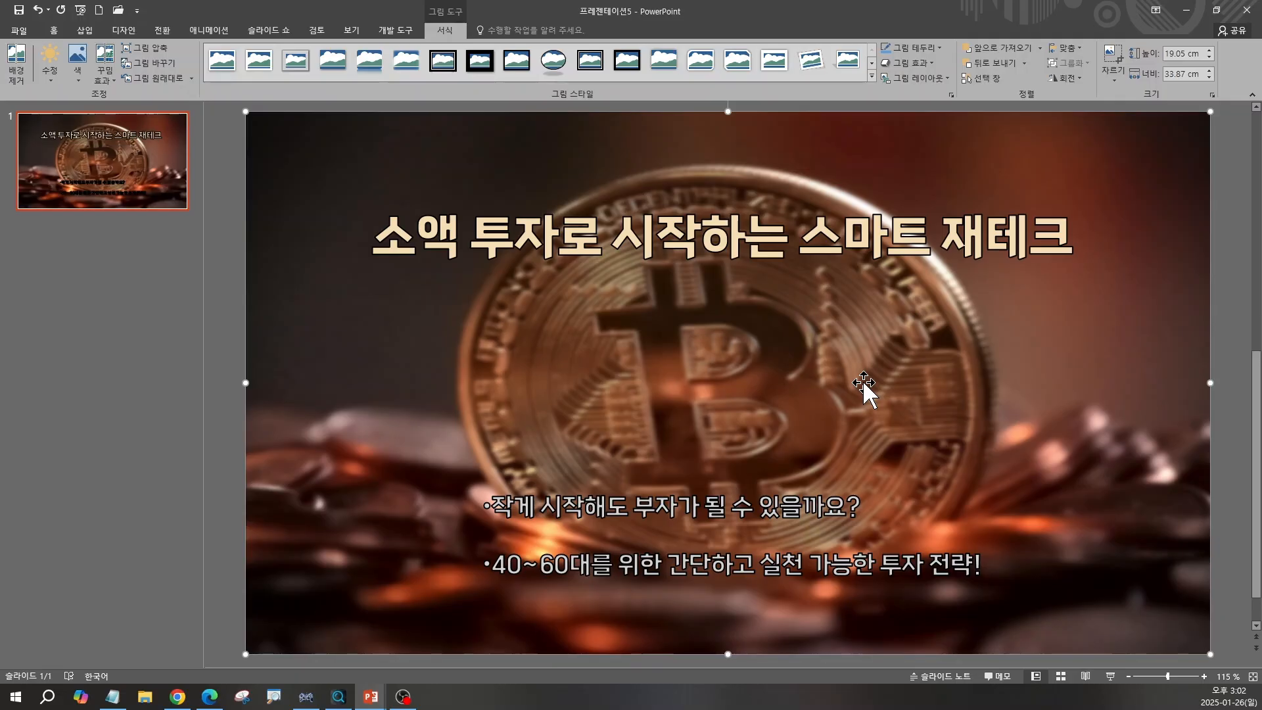
pyautogui.click(182, 697)
pyautogui.scroll(-4, 737, 367)
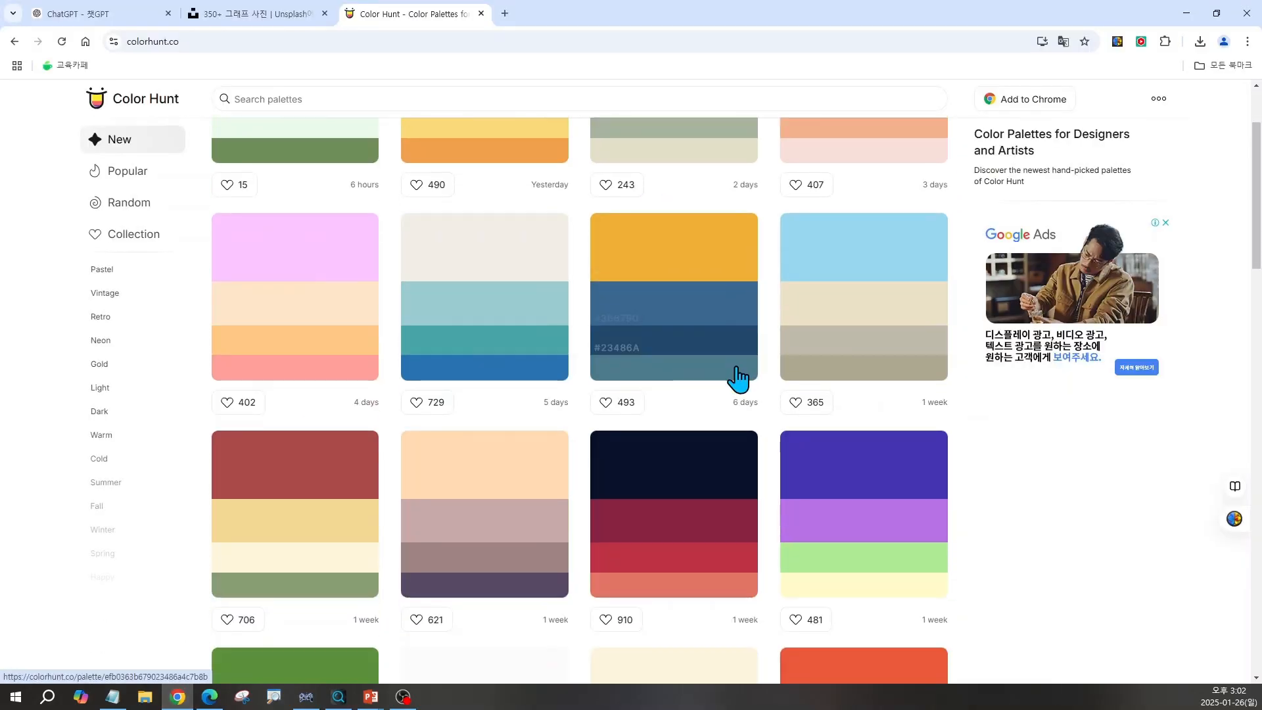
pyautogui.scroll(-1, 736, 367)
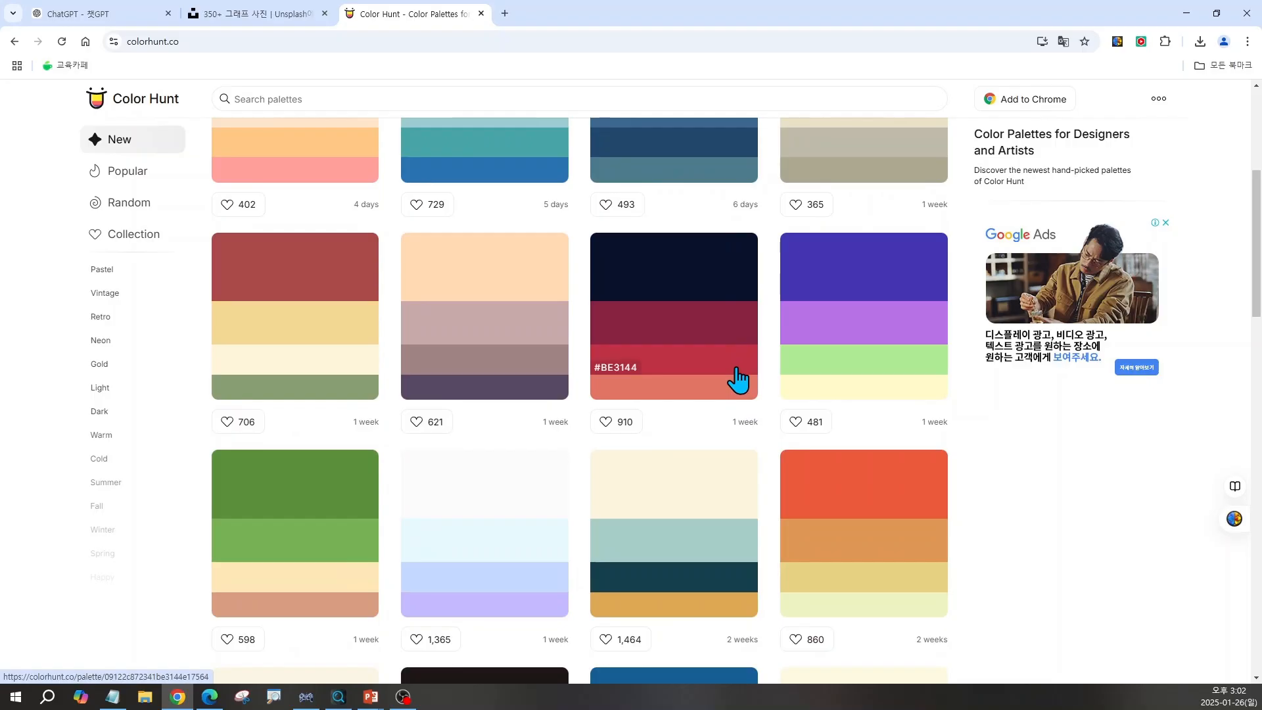
pyautogui.scroll(-2, 736, 378)
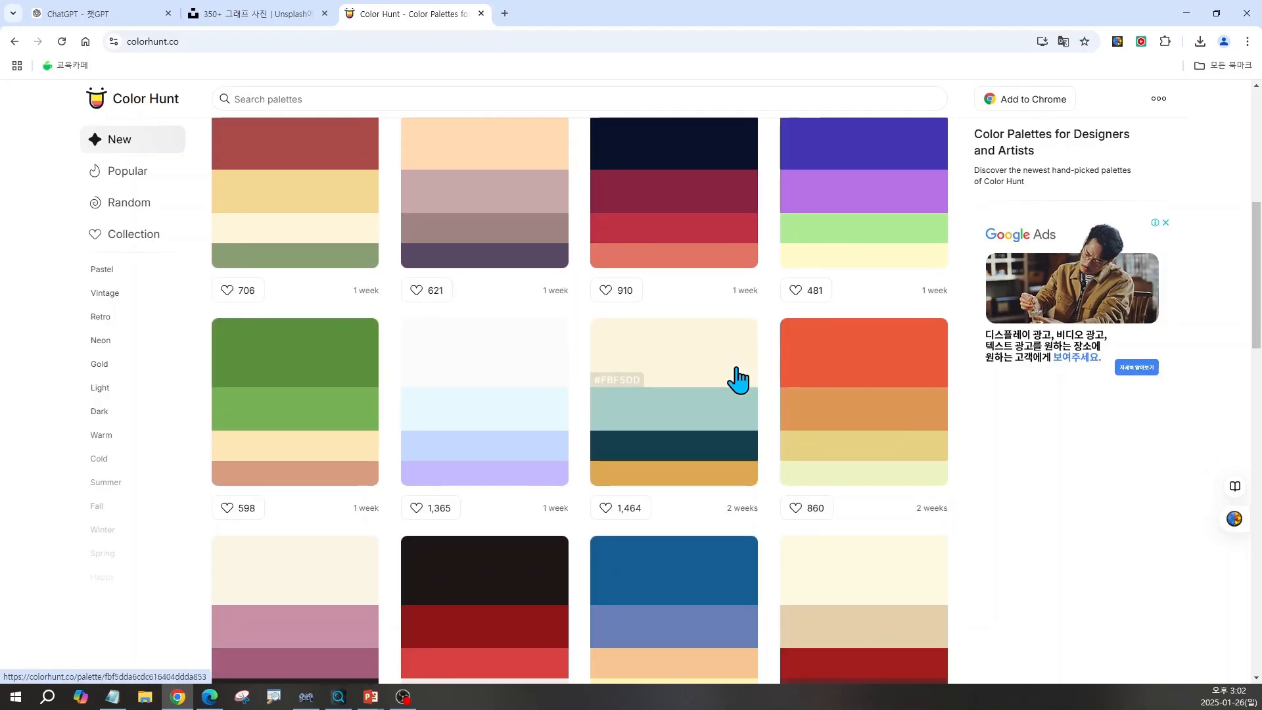
pyautogui.scroll(-2, 736, 378)
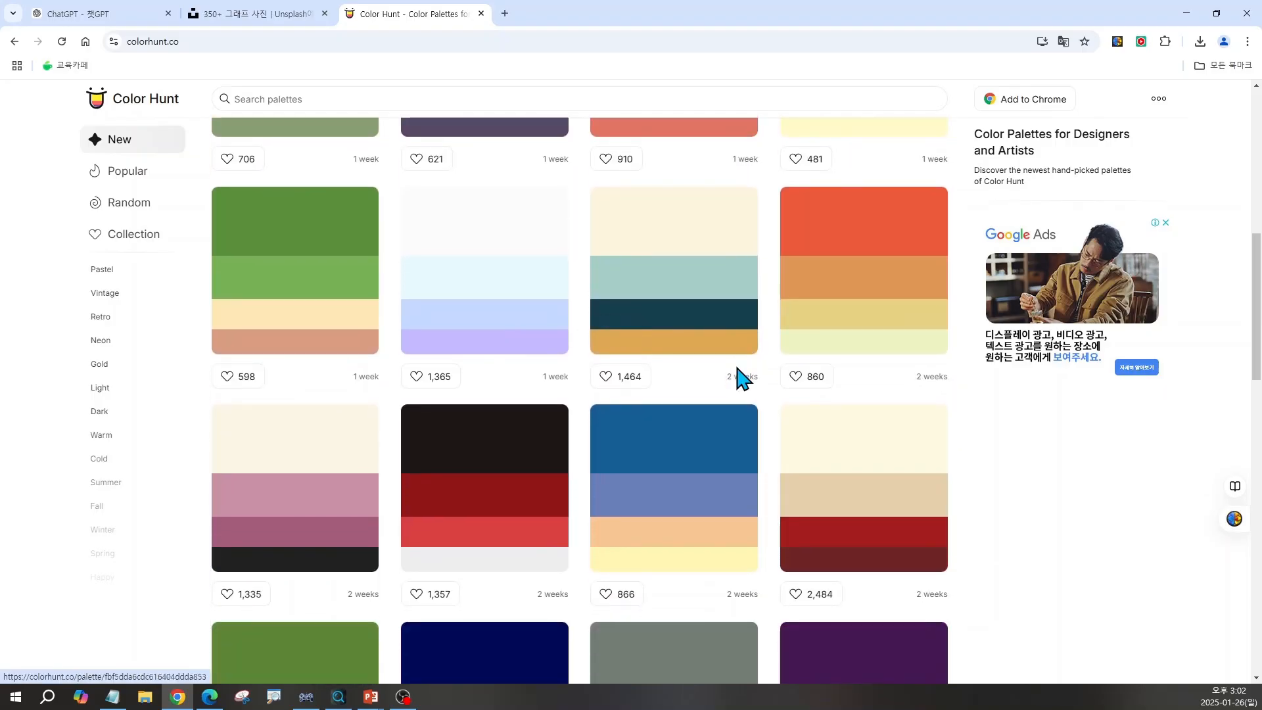
pyautogui.scroll(-4, 736, 378)
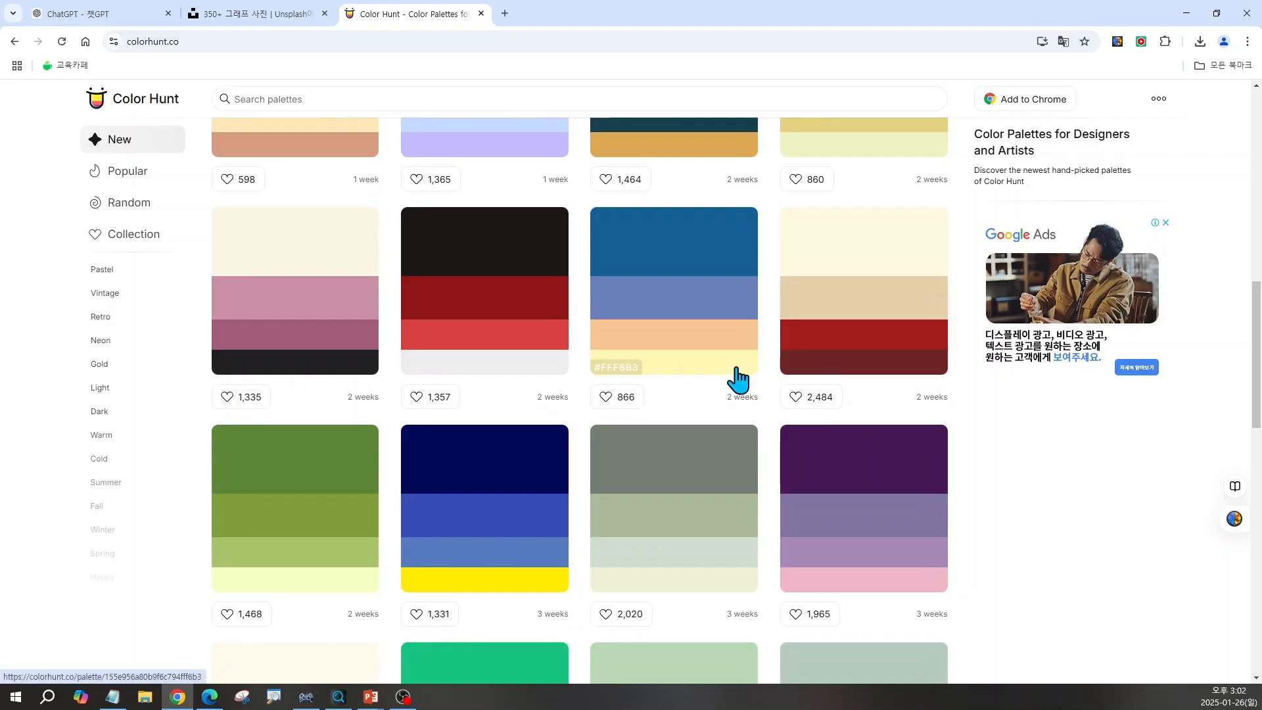
pyautogui.scroll(-1, 736, 378)
pyautogui.scroll(-6, 736, 377)
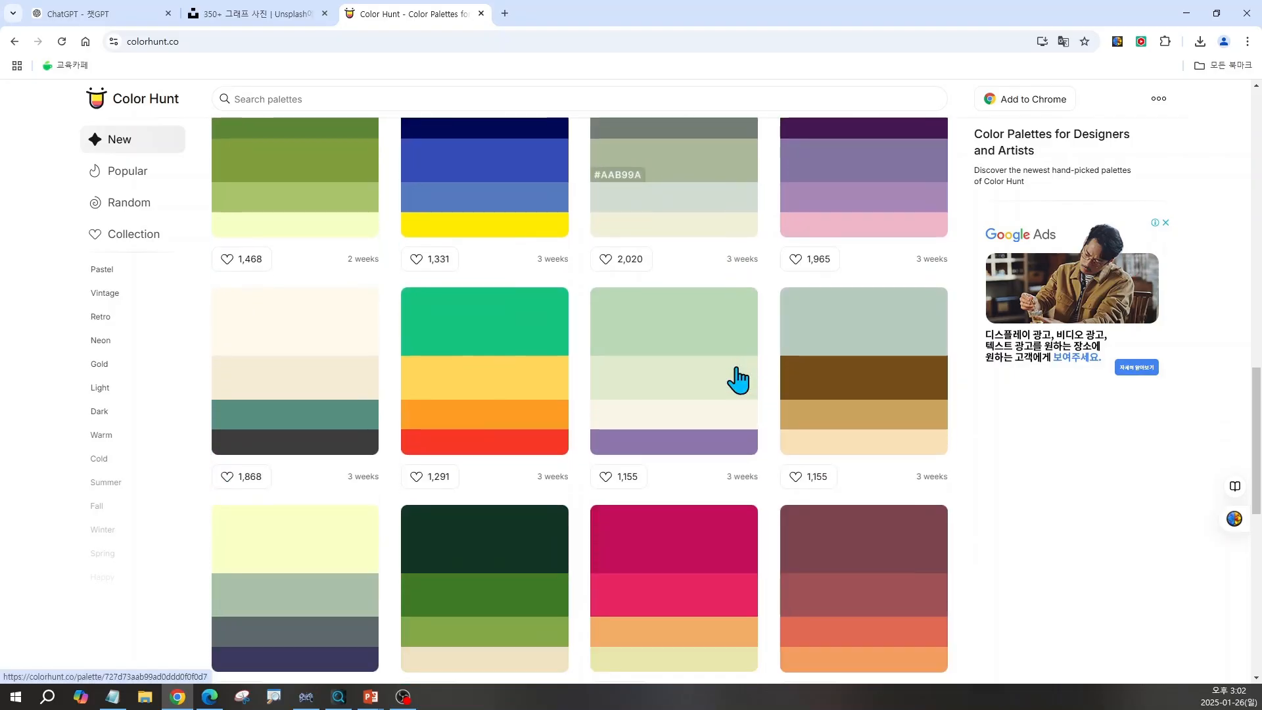
pyautogui.scroll(-14, 737, 379)
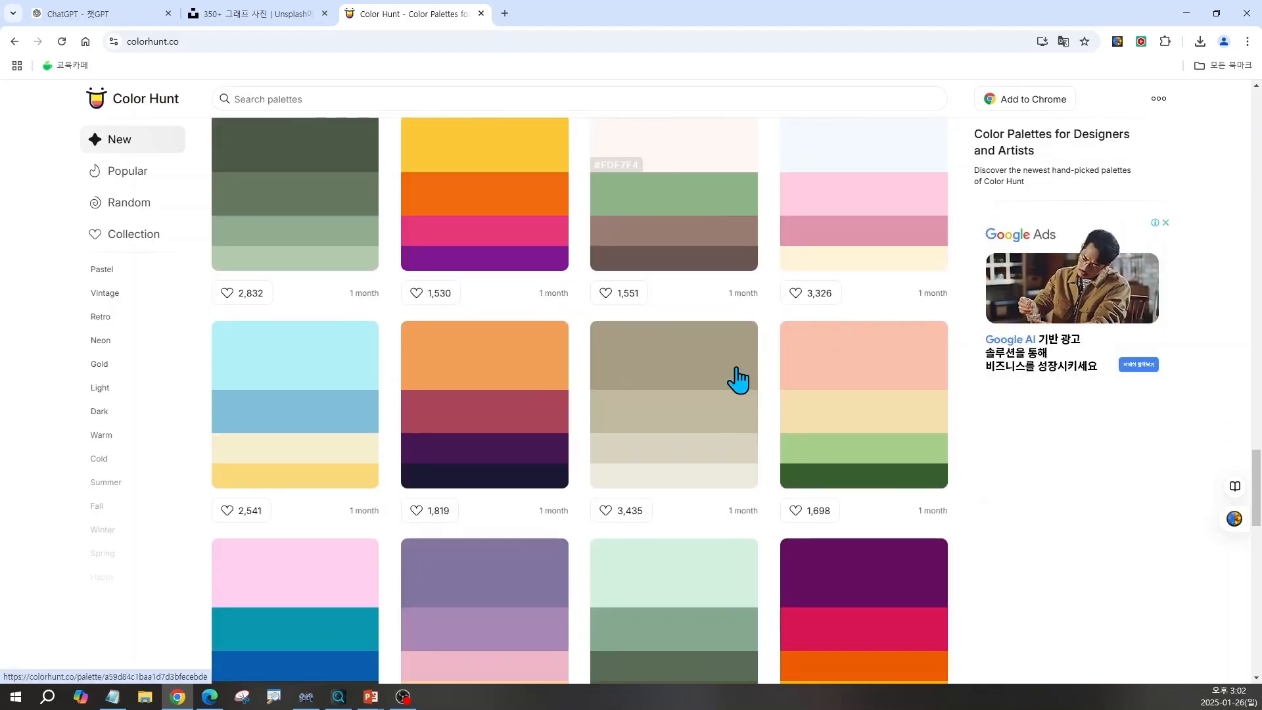
pyautogui.scroll(-10, 736, 379)
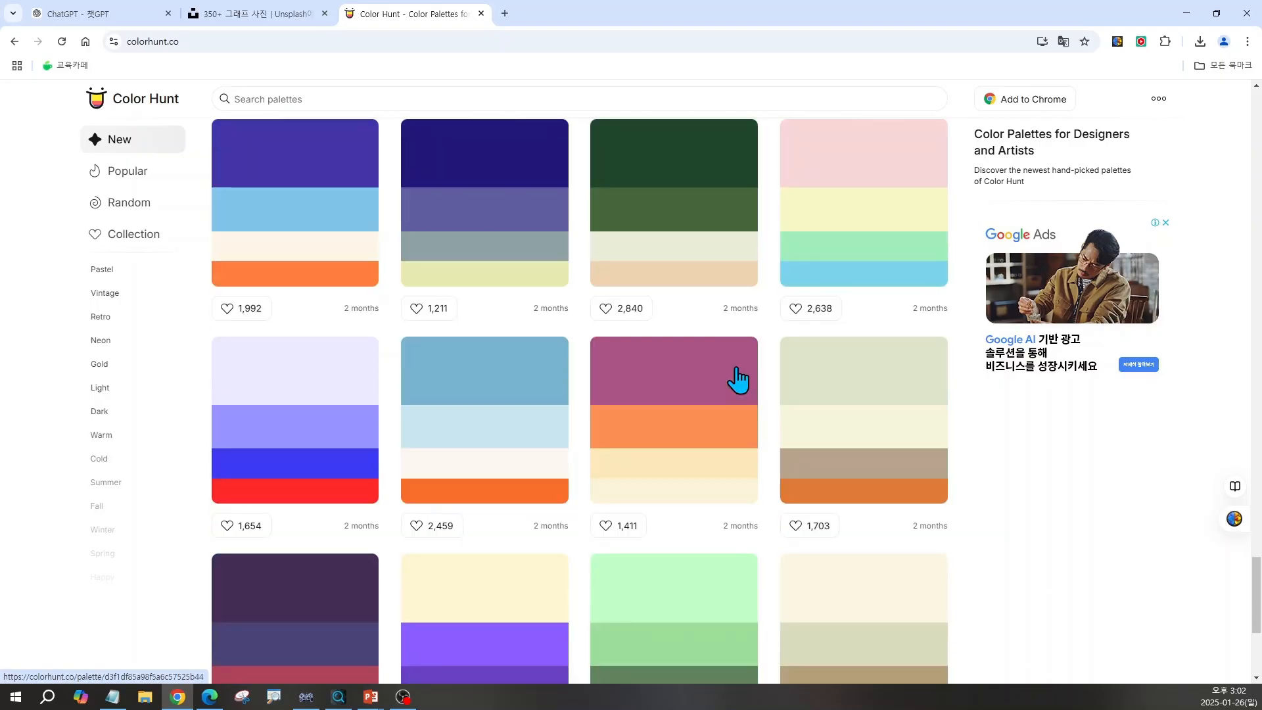
pyautogui.scroll(-12, 736, 379)
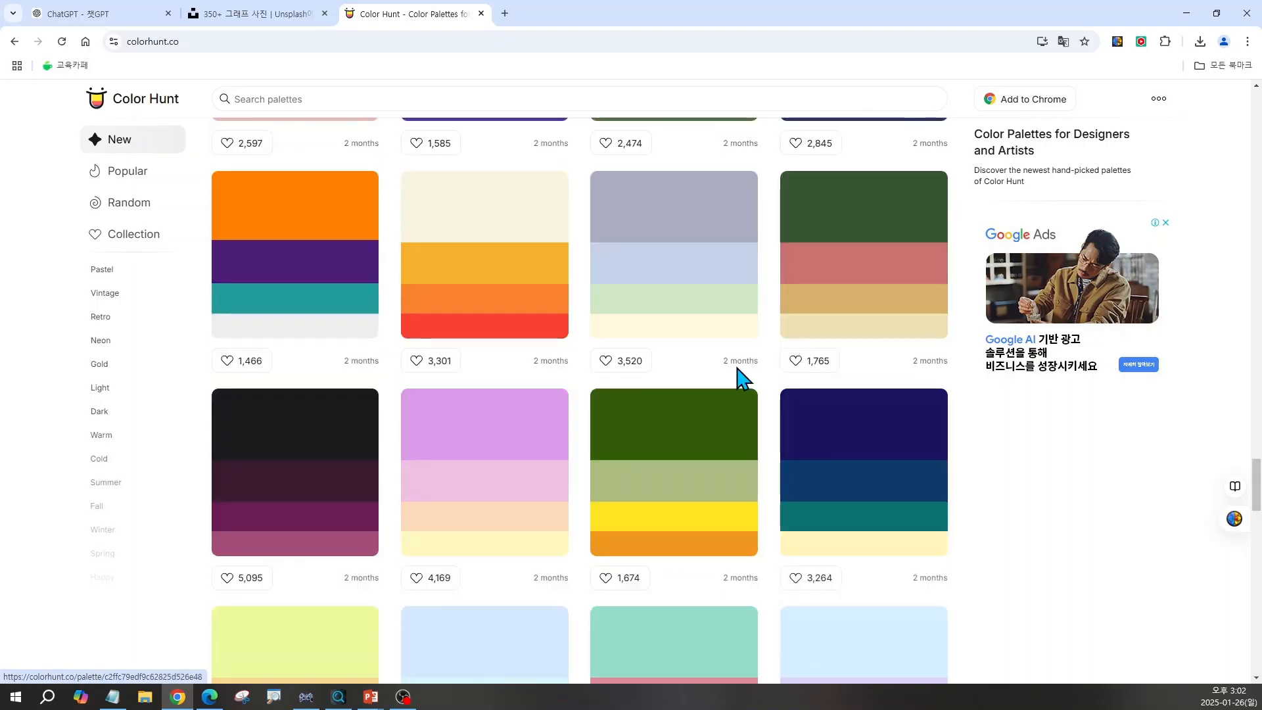
pyautogui.scroll(-9, 737, 379)
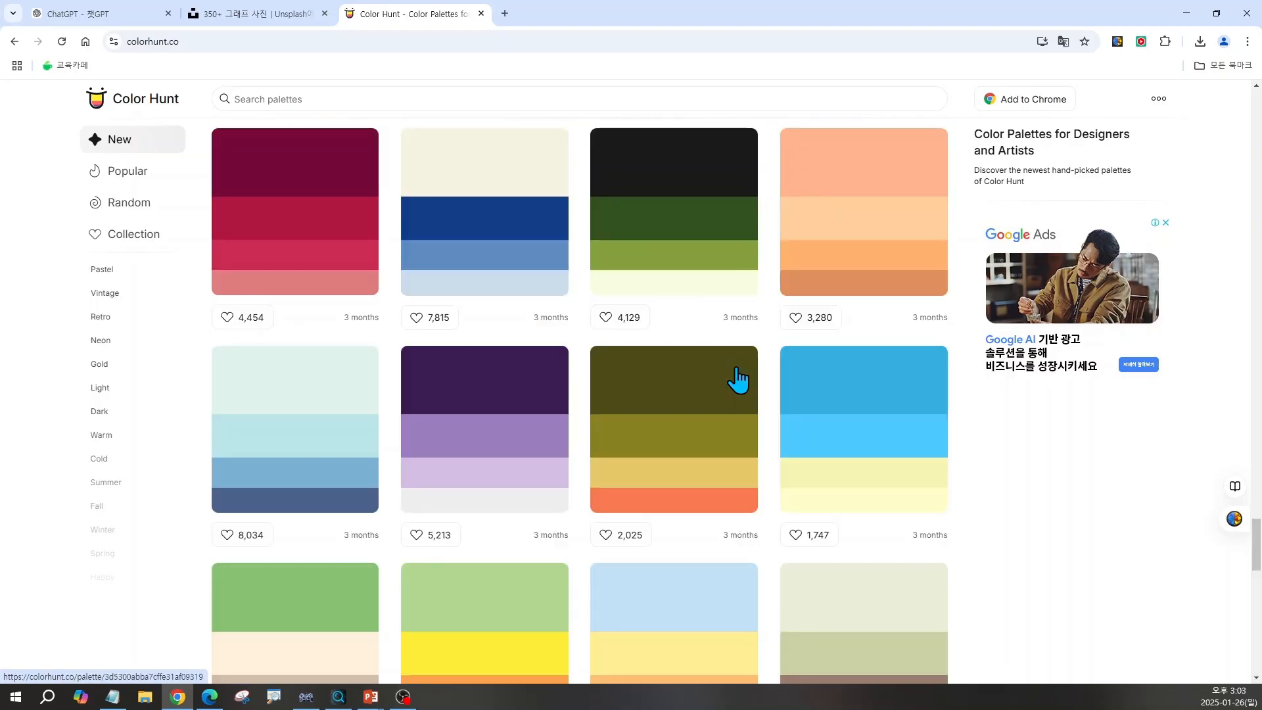
pyautogui.scroll(-12, 736, 379)
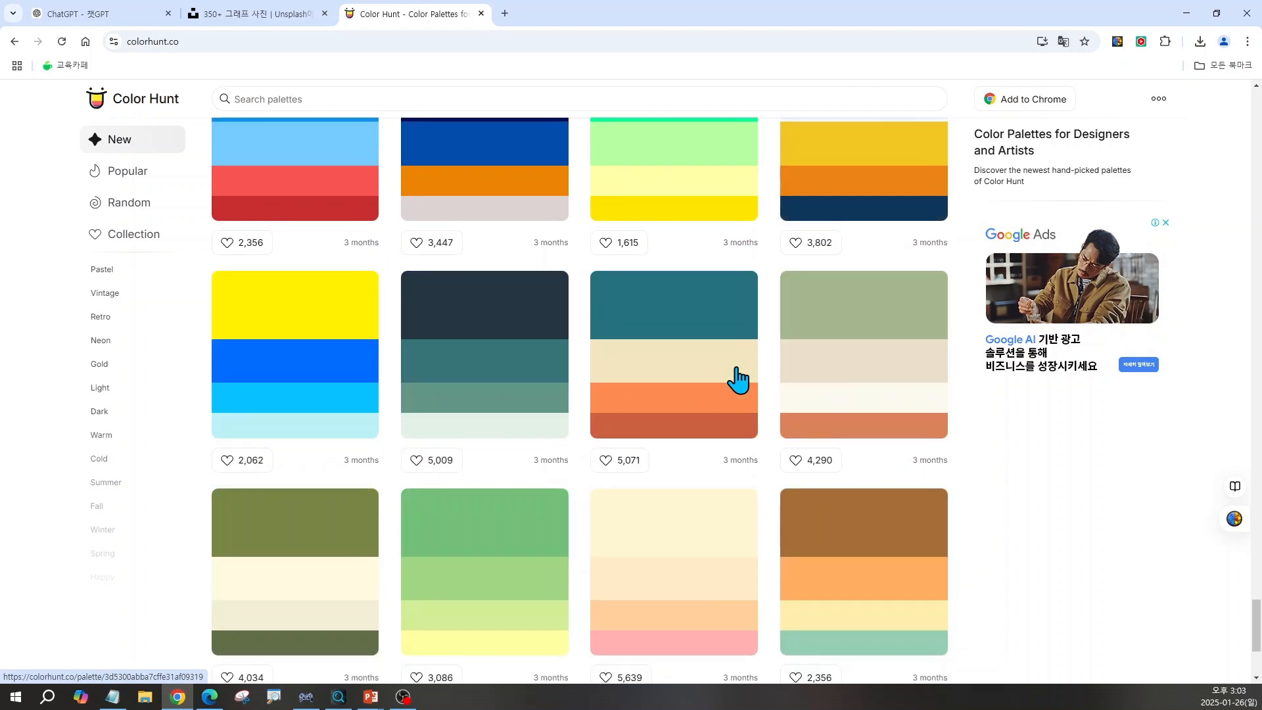
pyautogui.scroll(-4, 855, 332)
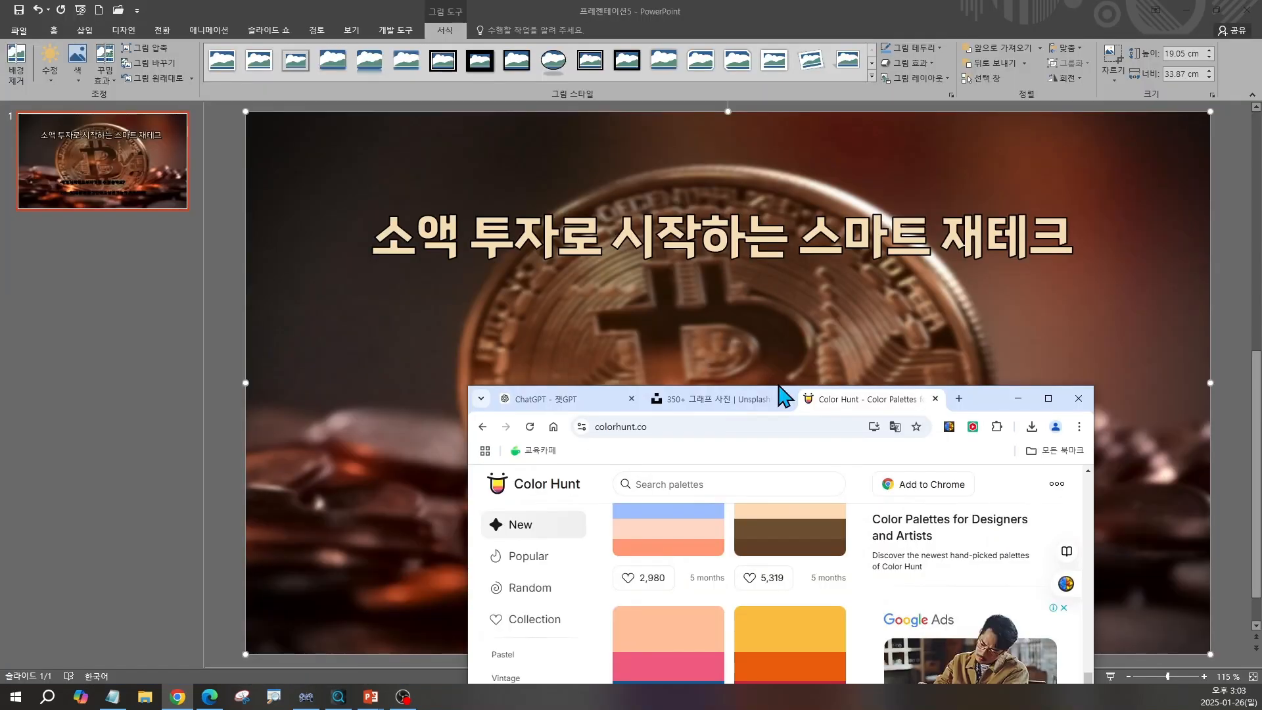
# - Place the reduced Color Hunt window over the slide to compare palettes with the bitcoin photo, and maximize it again
pyautogui.moveTo(780, 393); pyautogui.dragTo(868, 196)
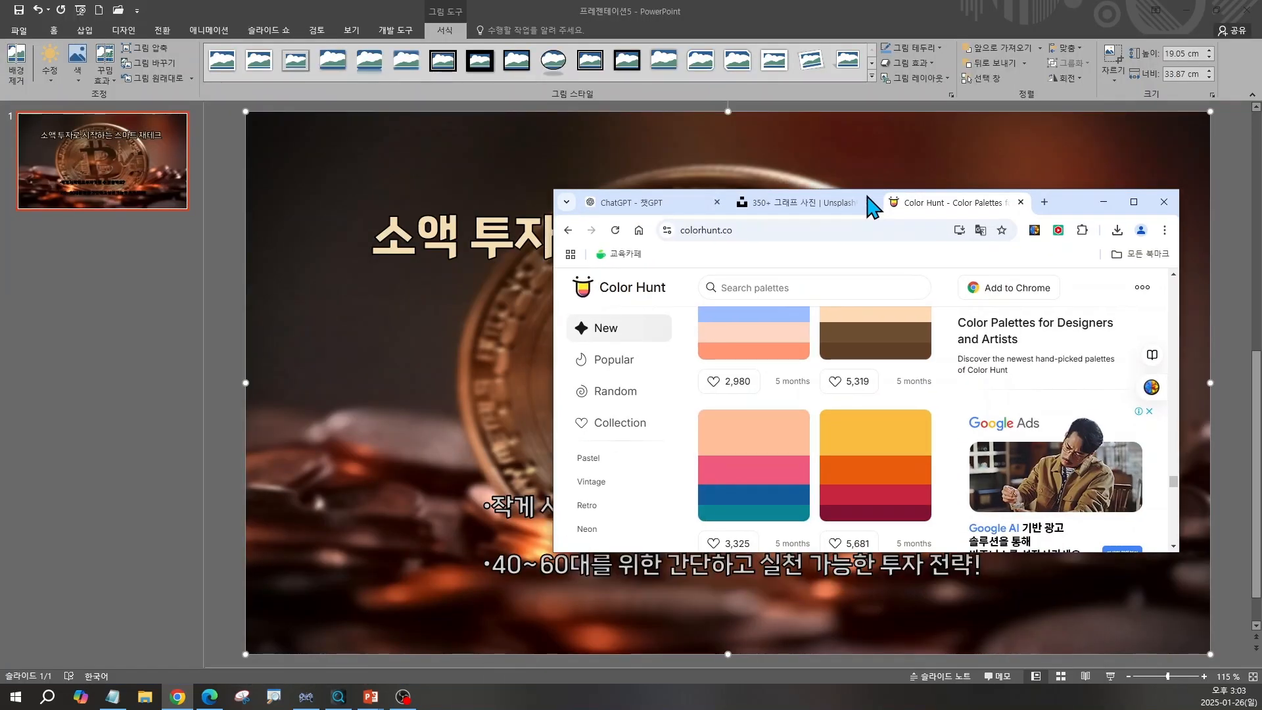
pyautogui.scroll(1, 892, 342)
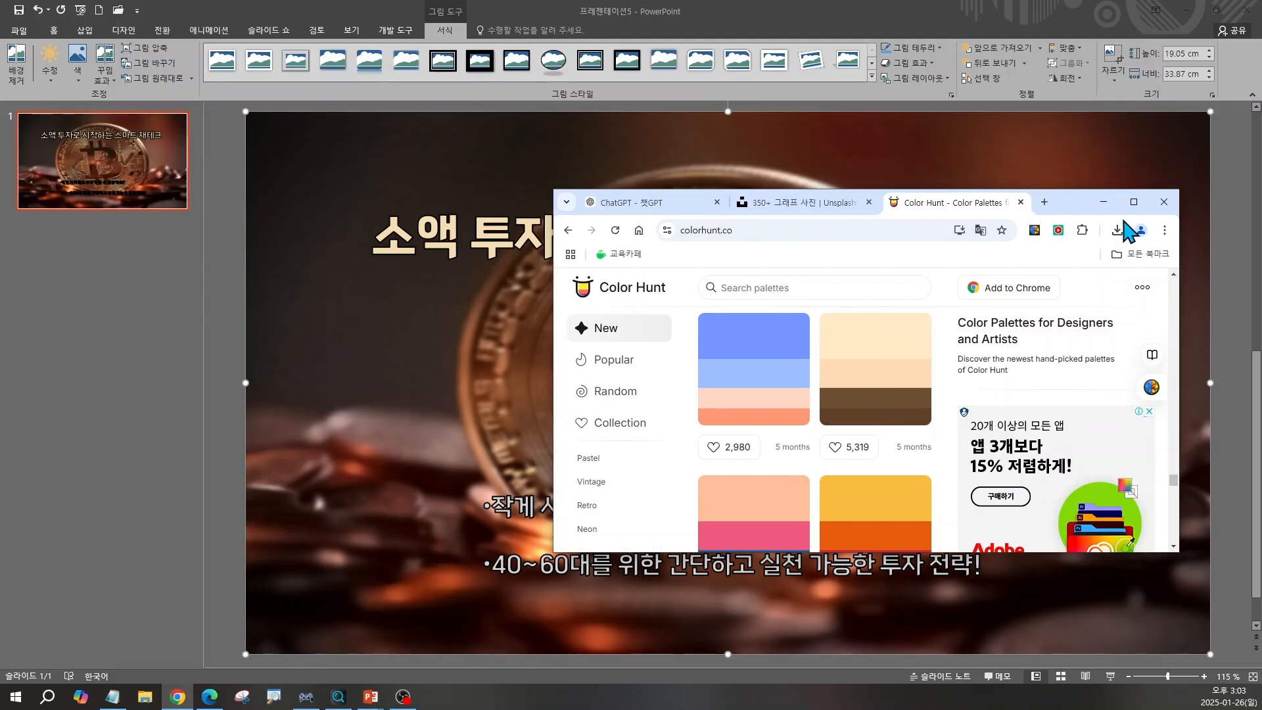
pyautogui.click(1132, 202)
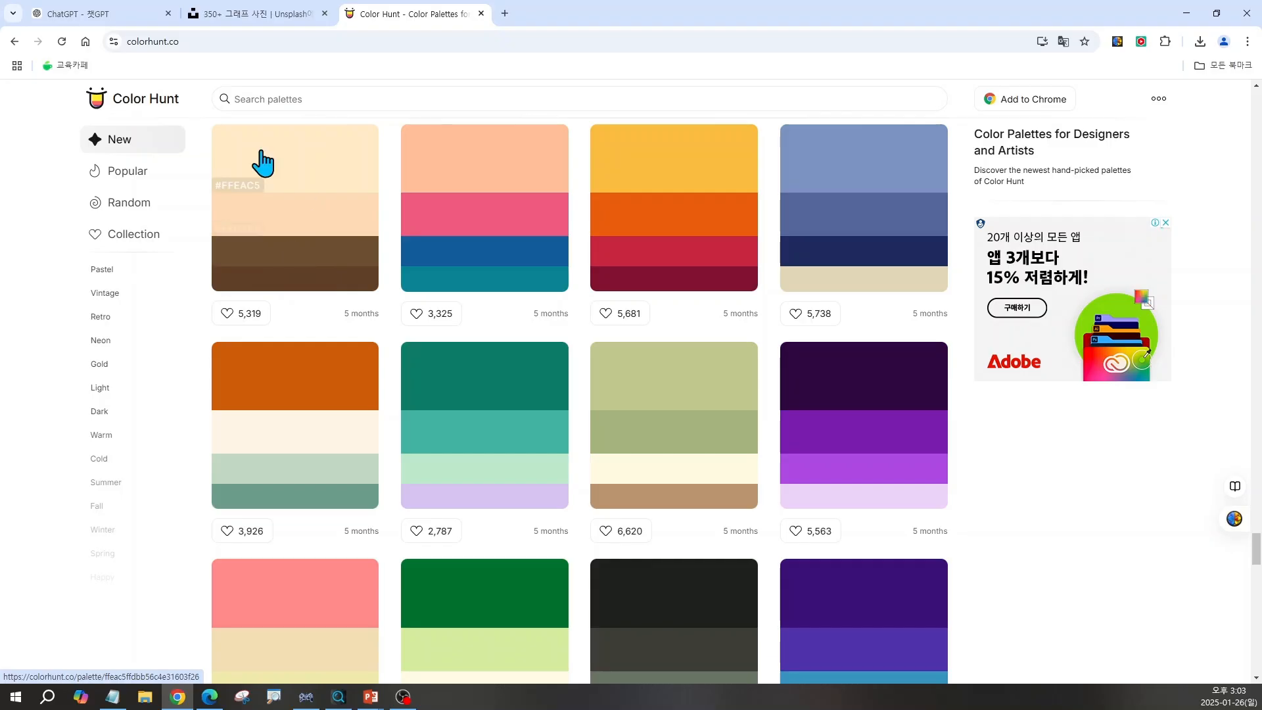
# - Open the beige-and-brown palette starting with #FFEAC5 and examine the RGB code listed under its first colour
pyautogui.click(311, 171)
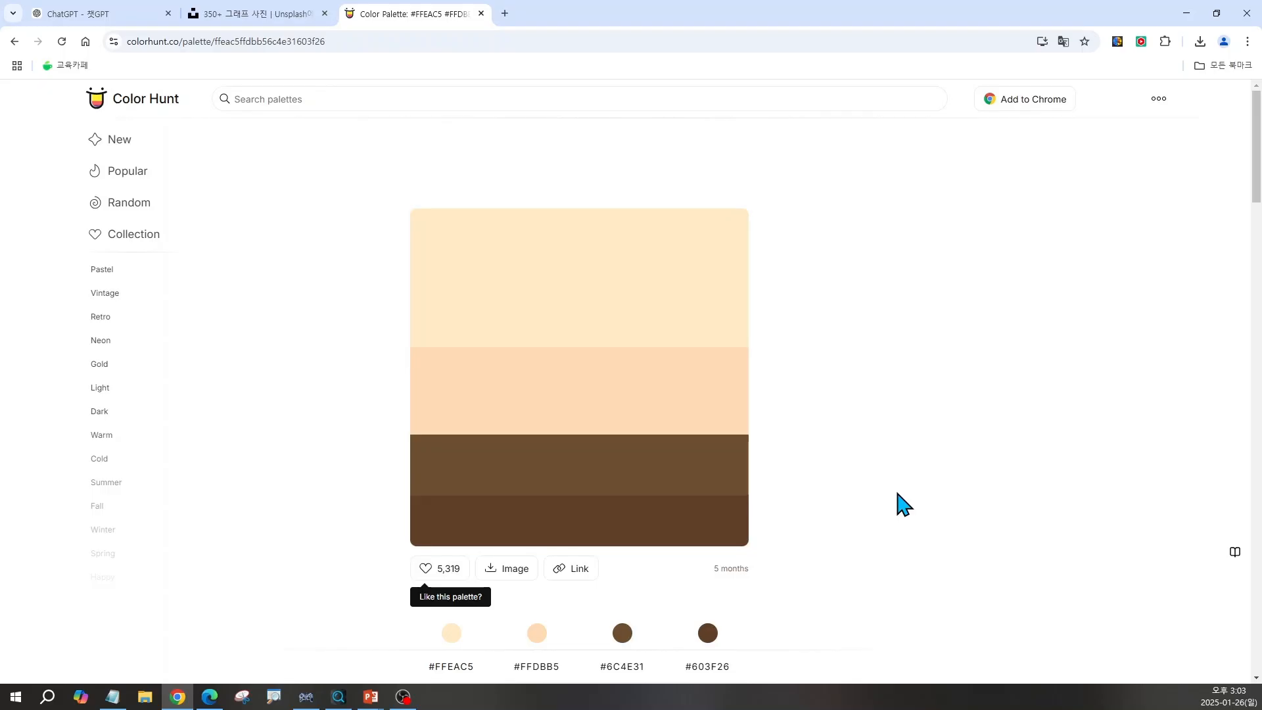
pyautogui.scroll(-2, 901, 510)
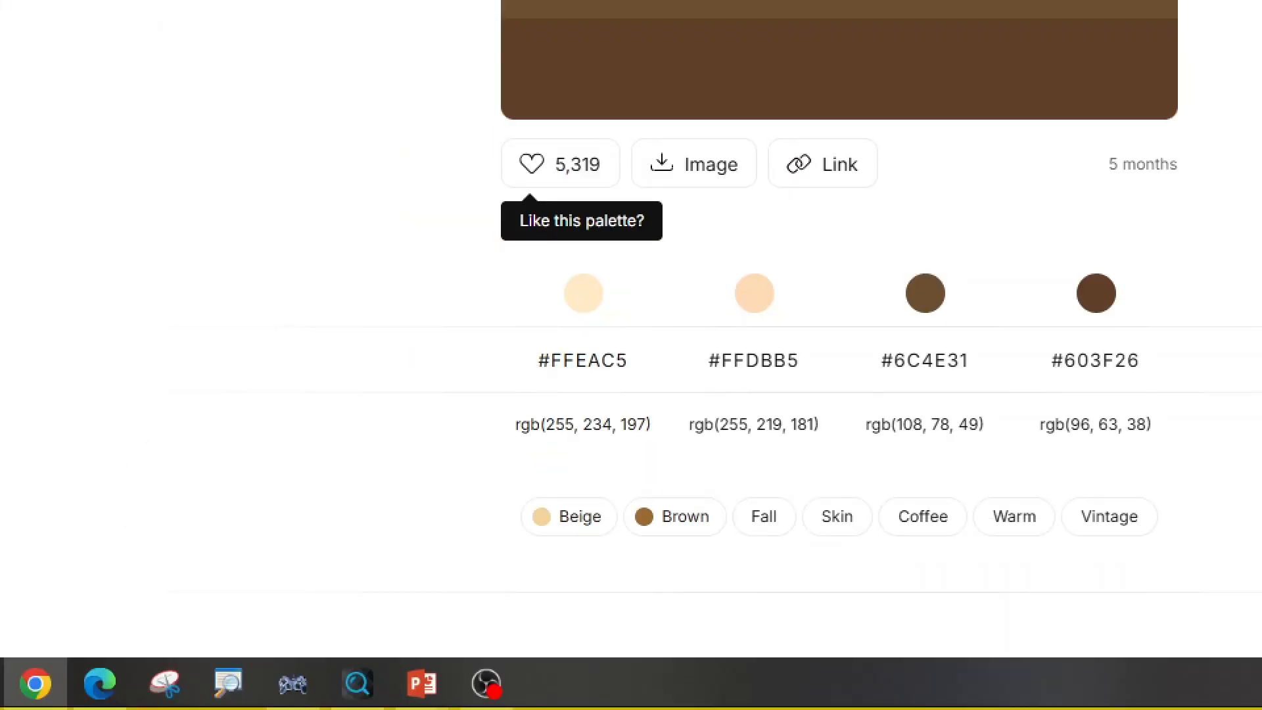
pyautogui.moveTo(590, 324)
pyautogui.mouseDown()
pyautogui.moveTo(625, 296)
pyautogui.moveTo(612, 308)
pyautogui.mouseUp()
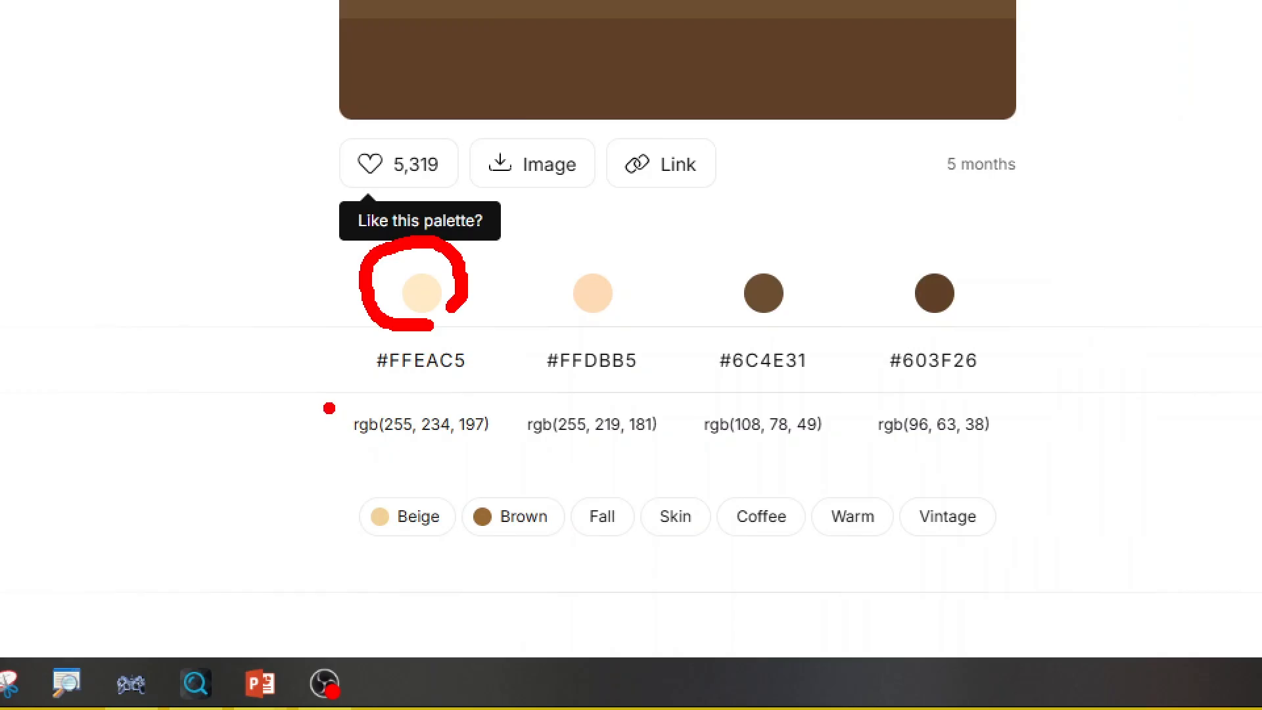
pyautogui.moveTo(490, 395)
pyautogui.mouseDown()
pyautogui.moveTo(618, 459)
pyautogui.moveTo(675, 459)
pyautogui.mouseUp()
pyautogui.moveTo(521, 465); pyautogui.dragTo(517, 464)
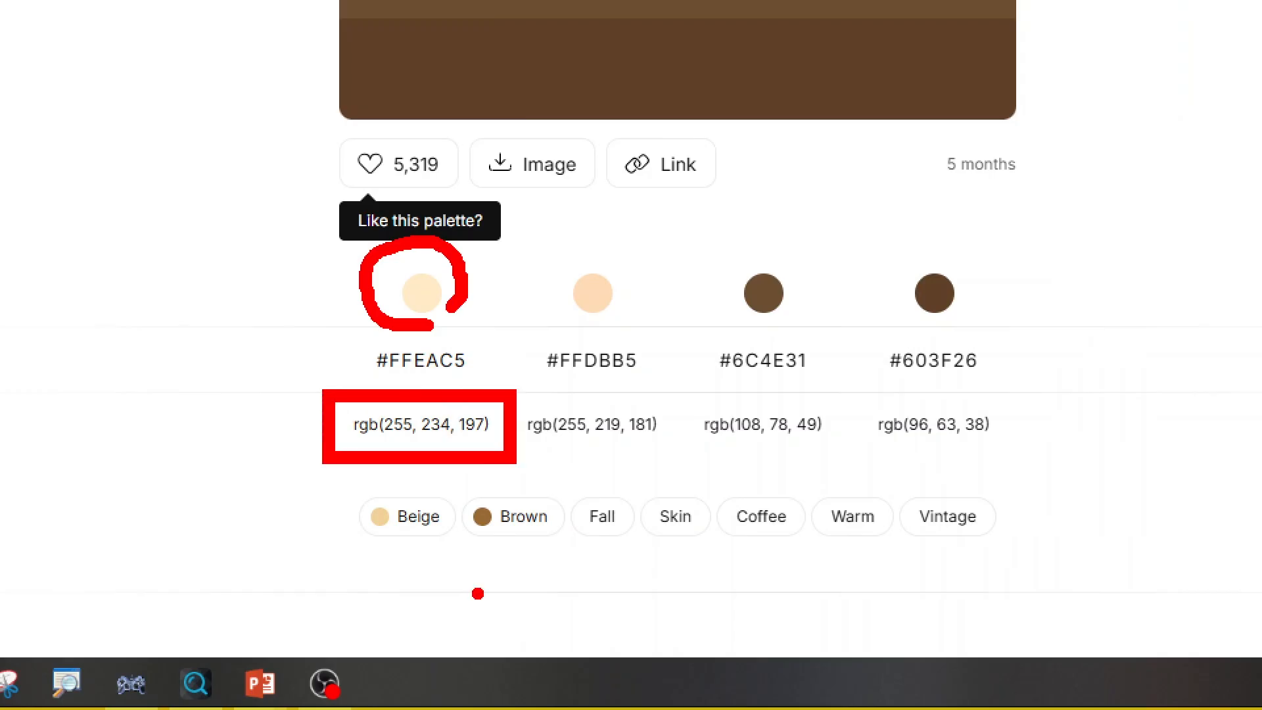
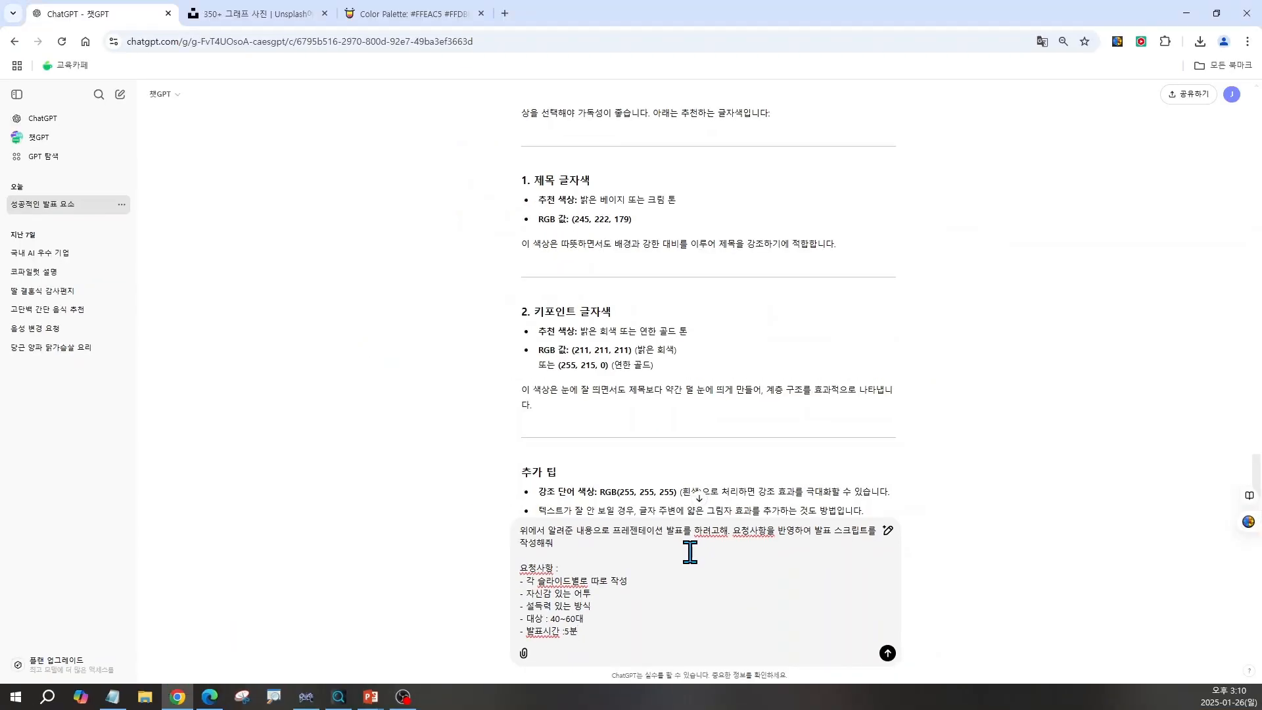
# - Request a confident, persuasive 5-minute script from ChatGPT, written slide by slide for people in their 40s to 60s, and switch to PowerPoint
pyautogui.press('Return')
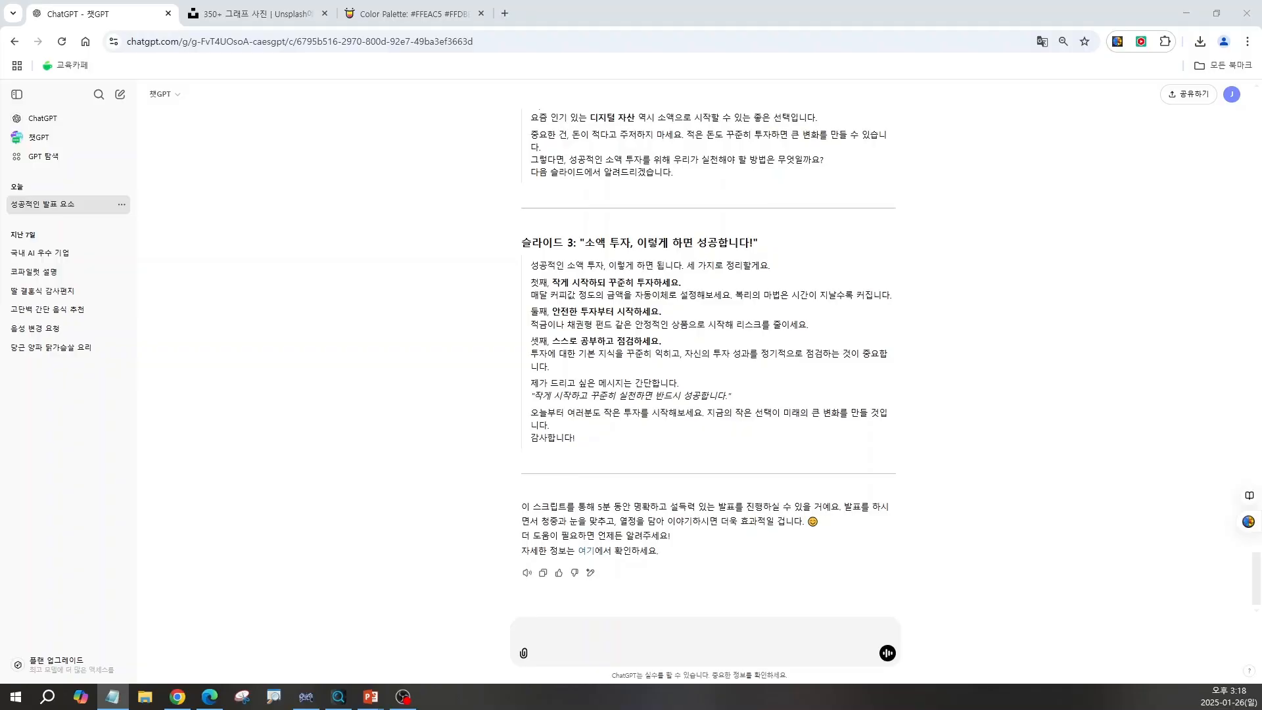
pyautogui.hotkey('alt', 'Tab')
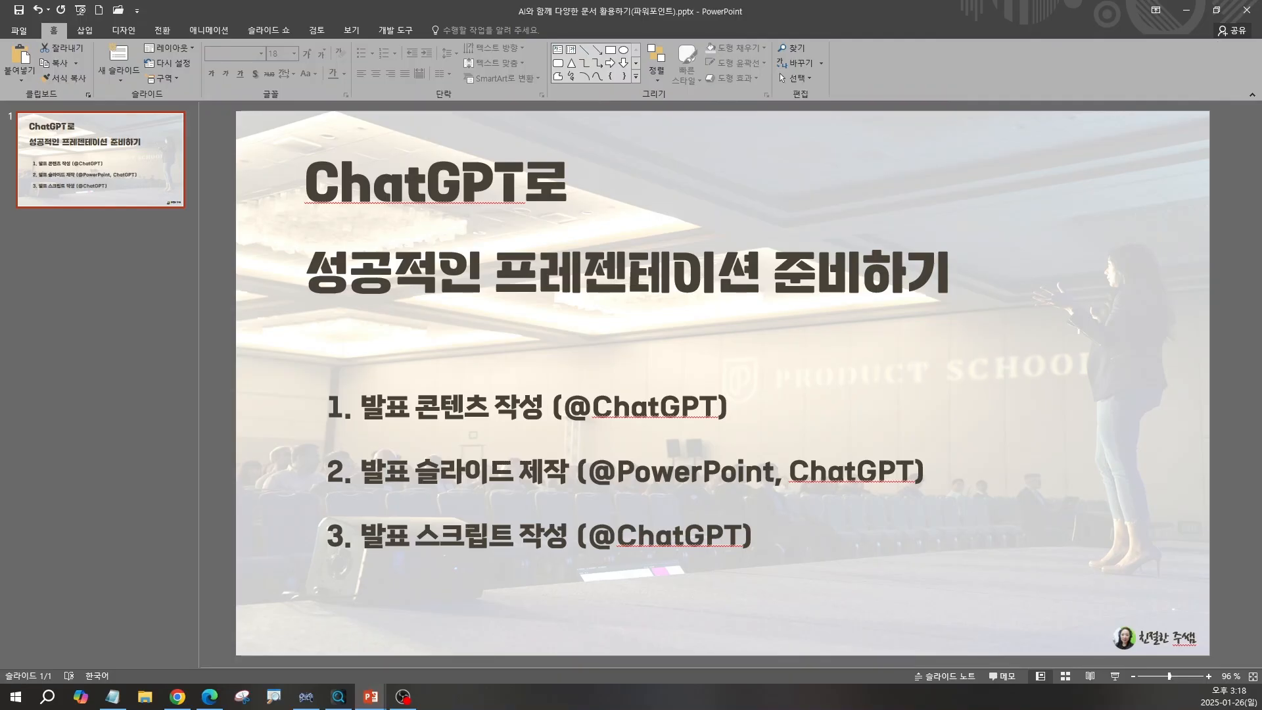